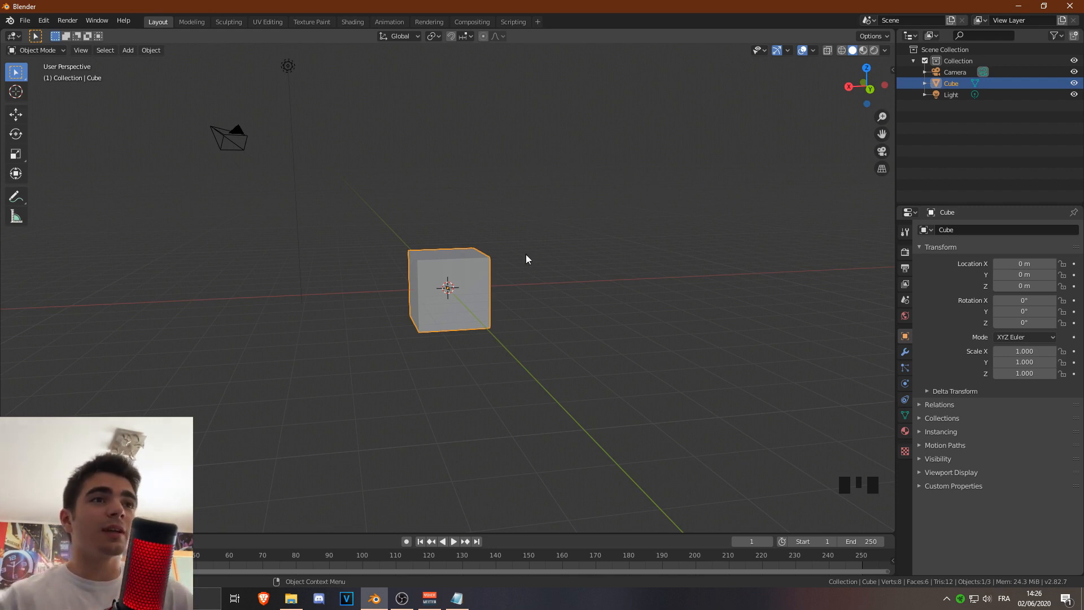
Examine the default cube from several angles and distances by orbiting and zooming the view.
{"action": "scroll", "coordinate": [425, 333], "scroll_direction": "down", "scroll_amount": 2}
{"action": "middle_click_drag", "start_coordinate": [425, 333], "coordinate": [459, 346]}
{"action": "scroll", "coordinate": [770, 468], "scroll_direction": "up", "scroll_amount": 2}
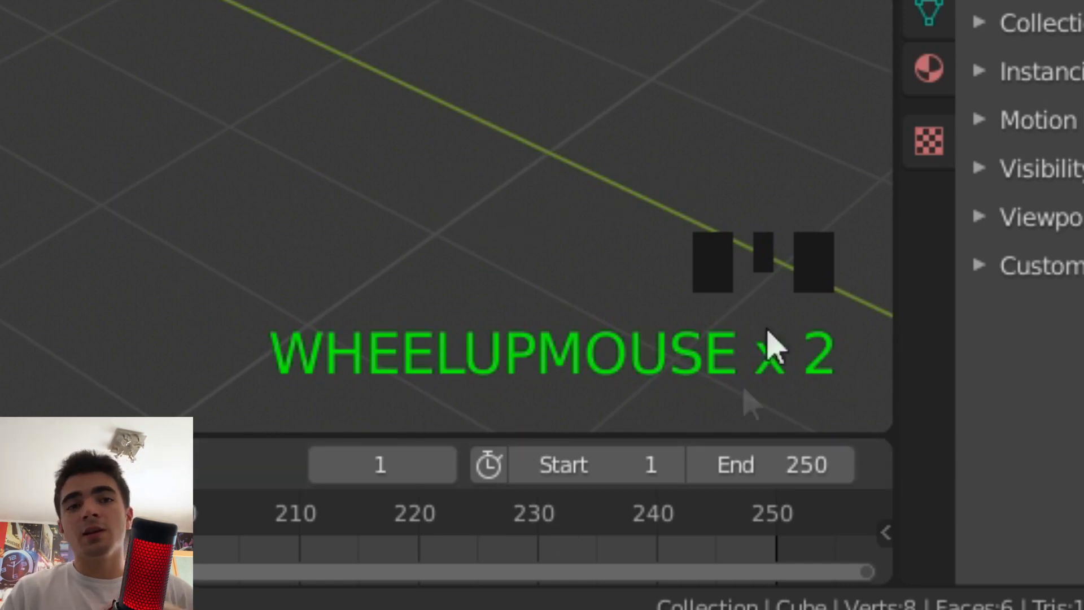
{"action": "scroll", "coordinate": [368, 242], "scroll_direction": "down", "scroll_amount": 1}
{"action": "middle_click_drag", "start_coordinate": [368, 242], "coordinate": [206, 0]}
{"action": "middle_click_drag", "start_coordinate": [215, 173], "coordinate": [177, 97]}
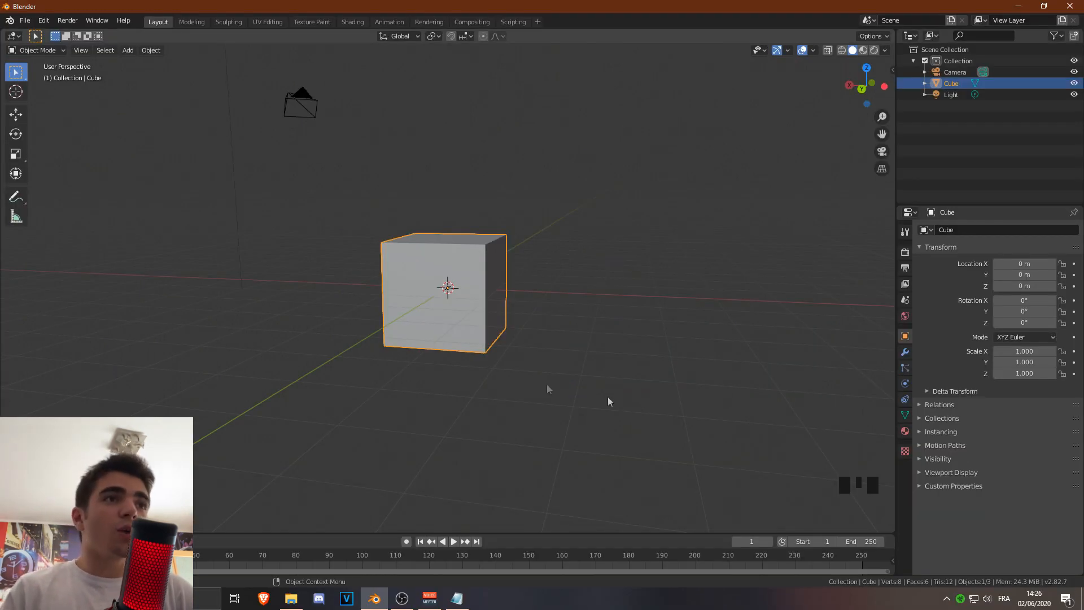
{"action": "scroll", "coordinate": [351, 326], "scroll_direction": "down", "scroll_amount": 2}
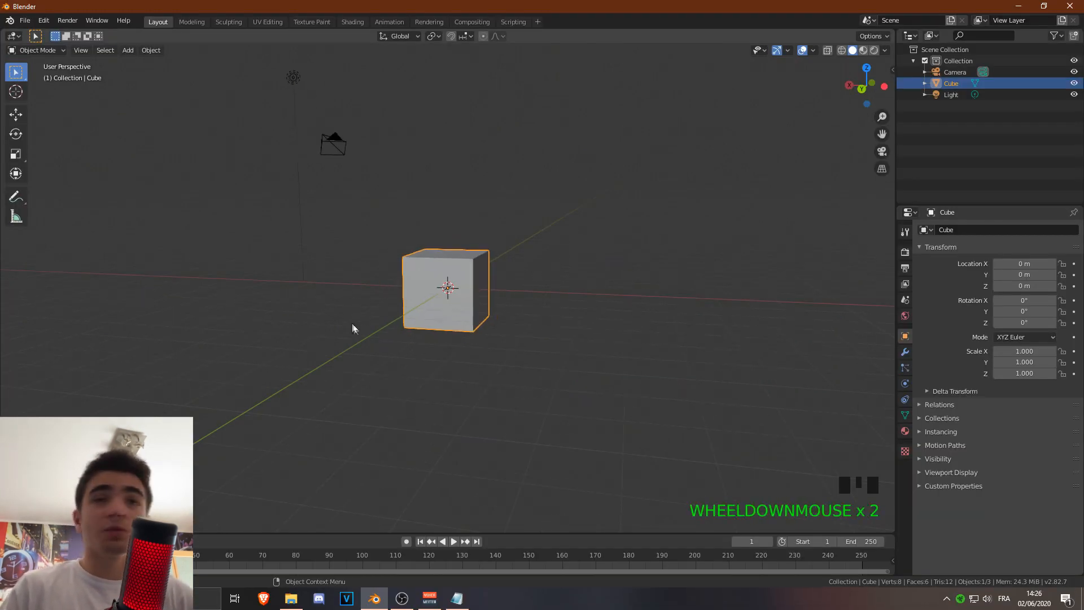
{"action": "middle_click_drag", "start_coordinate": [456, 311], "coordinate": [499, 380]}
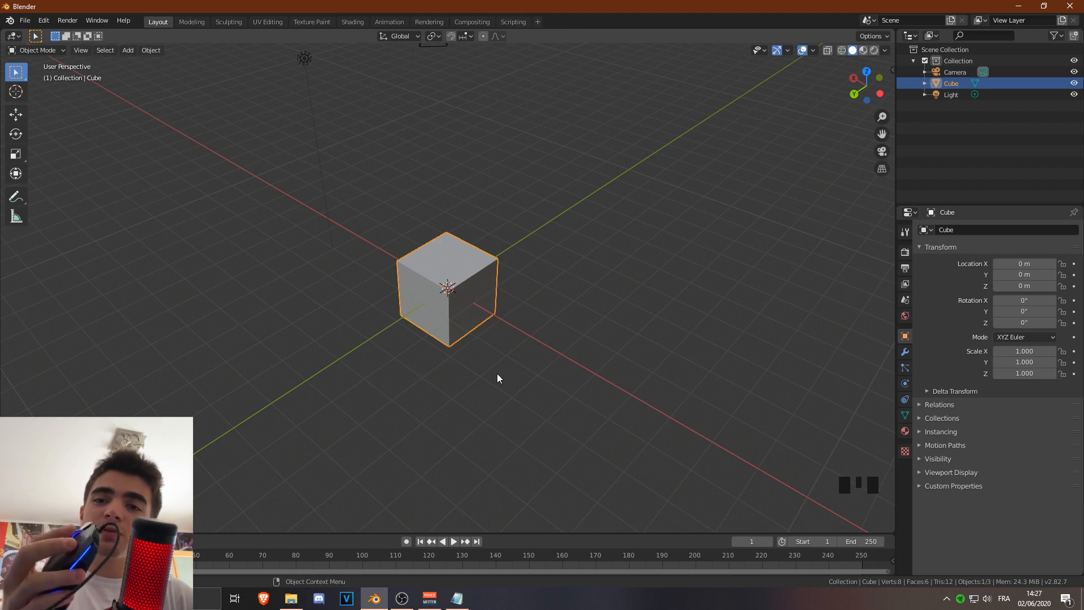
{"action": "middle_click_drag", "start_coordinate": [544, 286], "coordinate": [517, 250]}
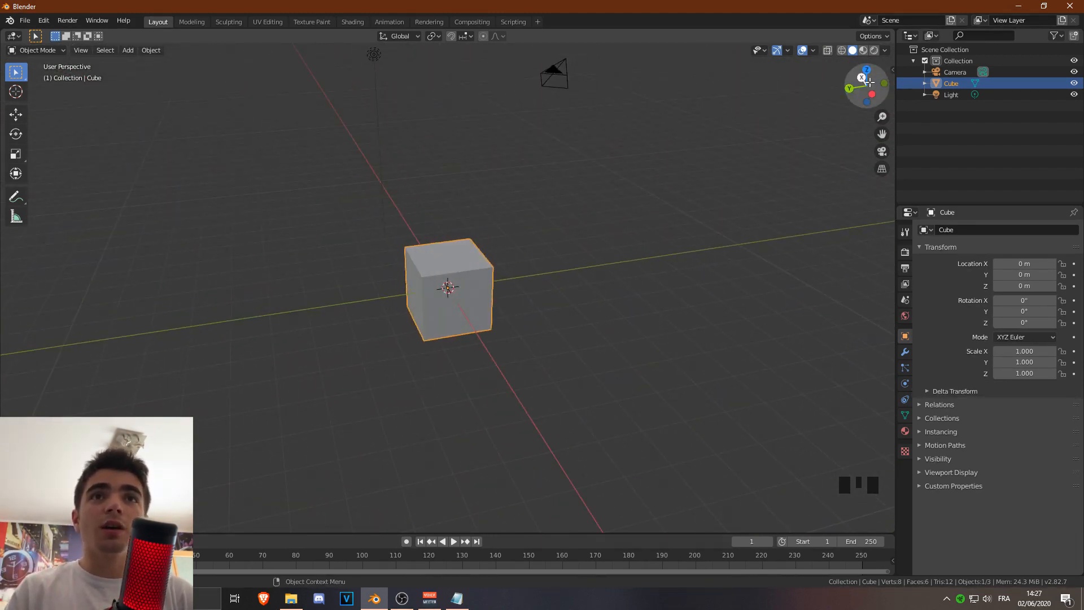
Orbit the viewpoint with the axis gizmo and pan the scene to inspect the area around the cube.
{"action": "left_click_drag", "start_coordinate": [859, 90], "coordinate": [597, 286]}
{"action": "middle_click_drag", "start_coordinate": [585, 273], "coordinate": [423, 298], "text": "shift"}
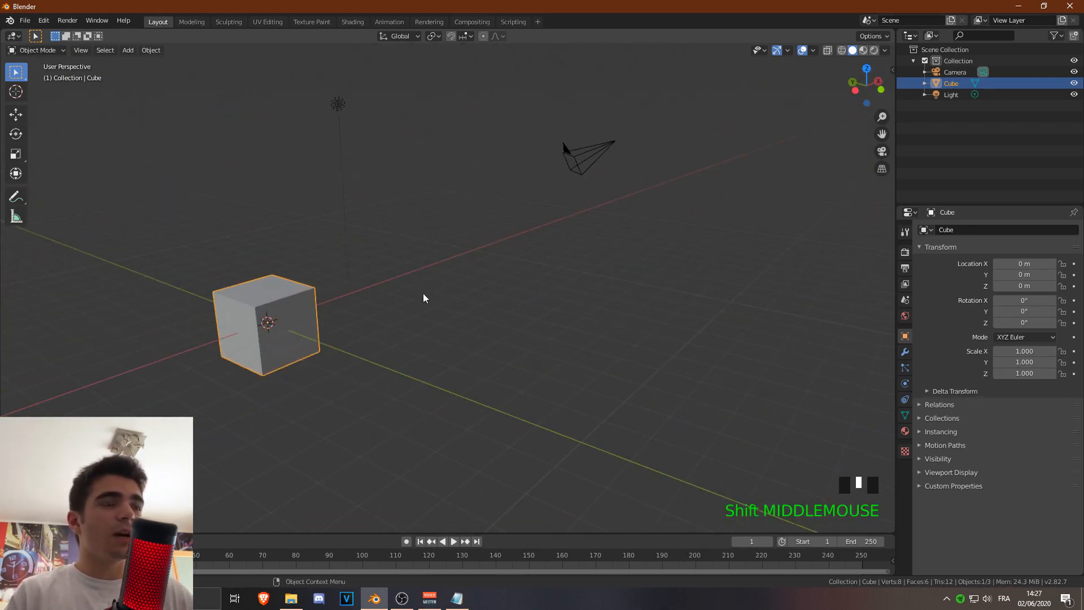
{"action": "key", "text": "ctrl+z"}
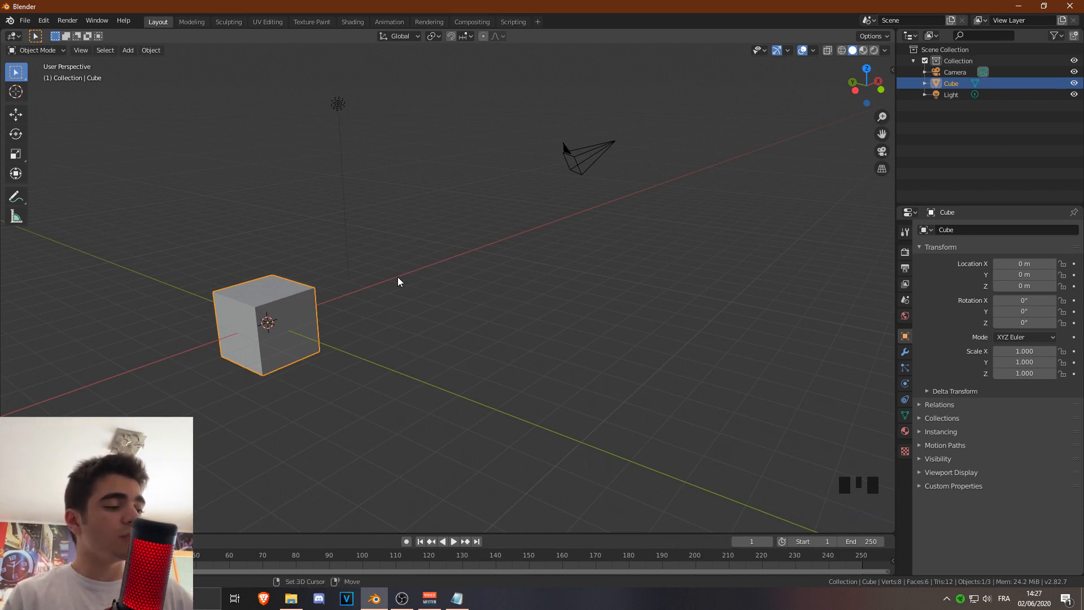
{"action": "middle_click", "coordinate": [443, 276], "text": "shift"}
{"action": "middle_click_drag", "start_coordinate": [443, 275], "coordinate": [311, 342], "text": "shift"}
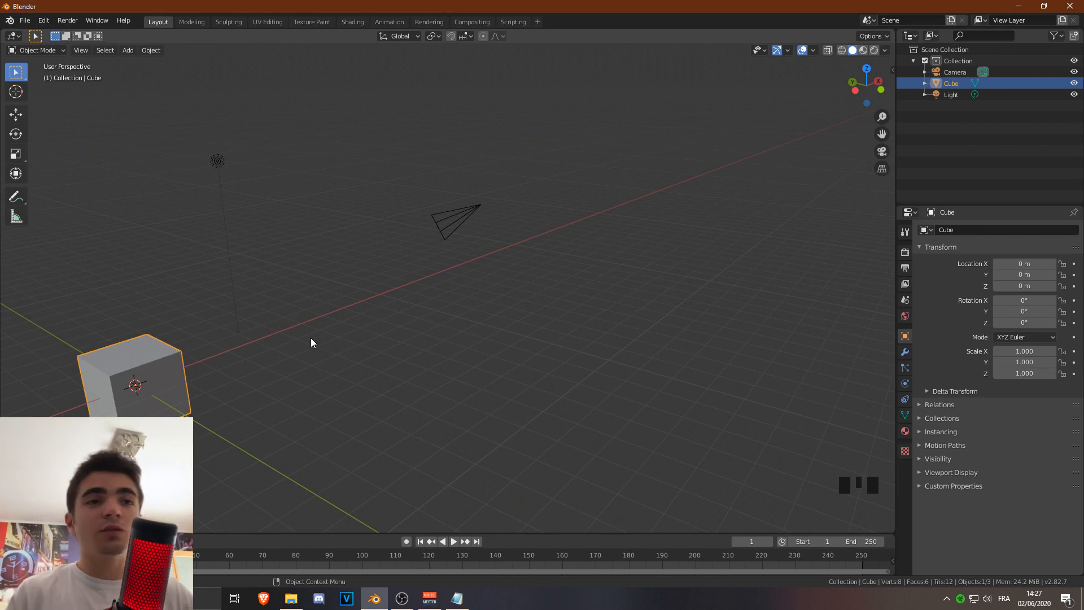
{"action": "middle_click_drag", "start_coordinate": [498, 322], "coordinate": [586, 307]}
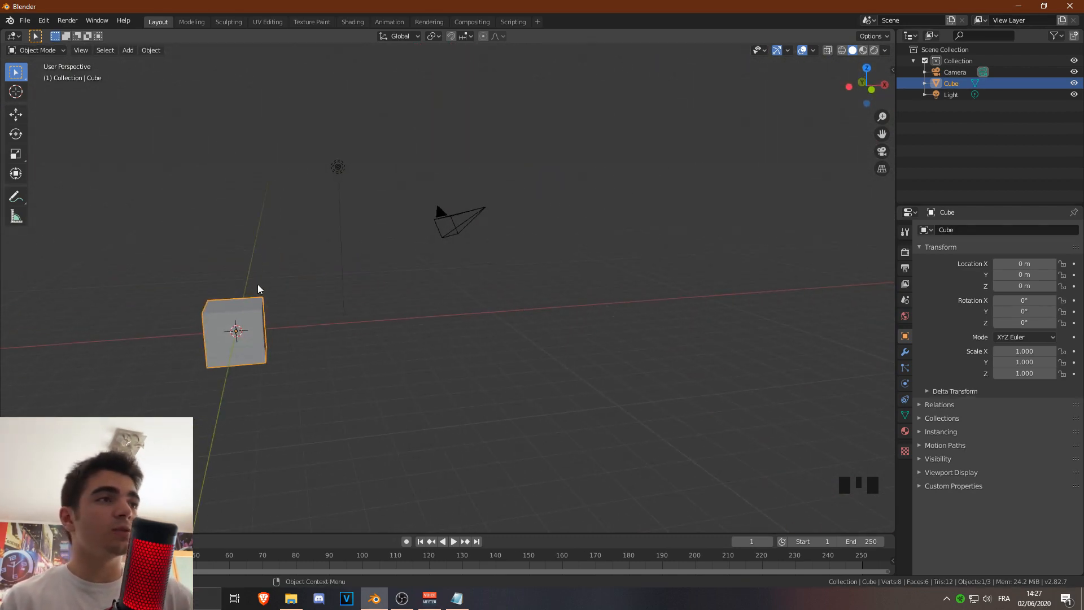
Select the camera and the light in turn, reselect the cube, and frame it in the view.
{"action": "left_click", "coordinate": [240, 308]}
{"action": "left_click", "coordinate": [467, 217]}
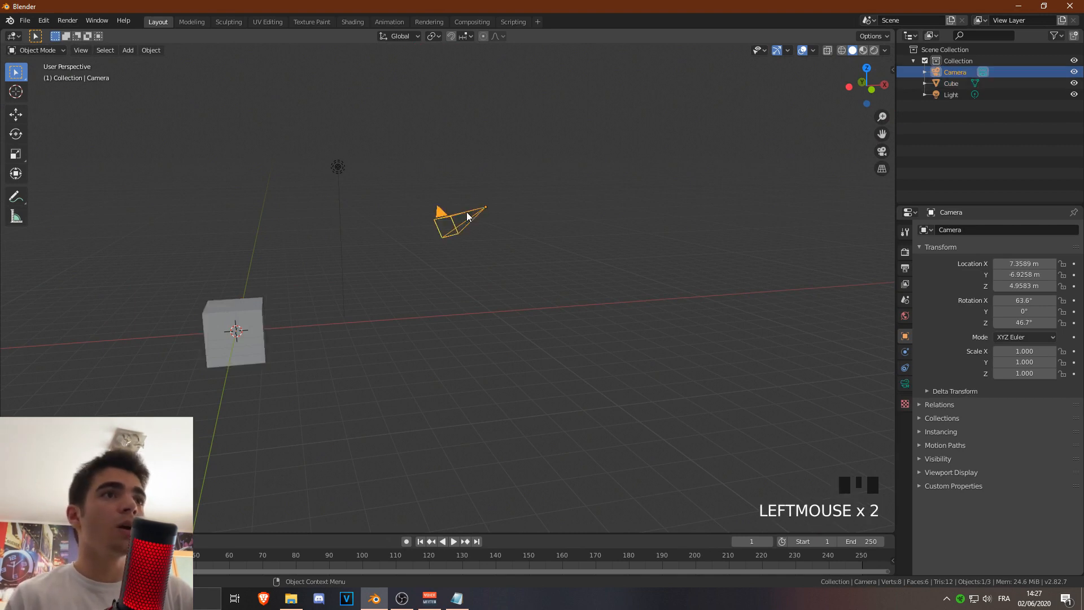
{"action": "left_click", "coordinate": [338, 166]}
{"action": "left_click", "coordinate": [243, 316]}
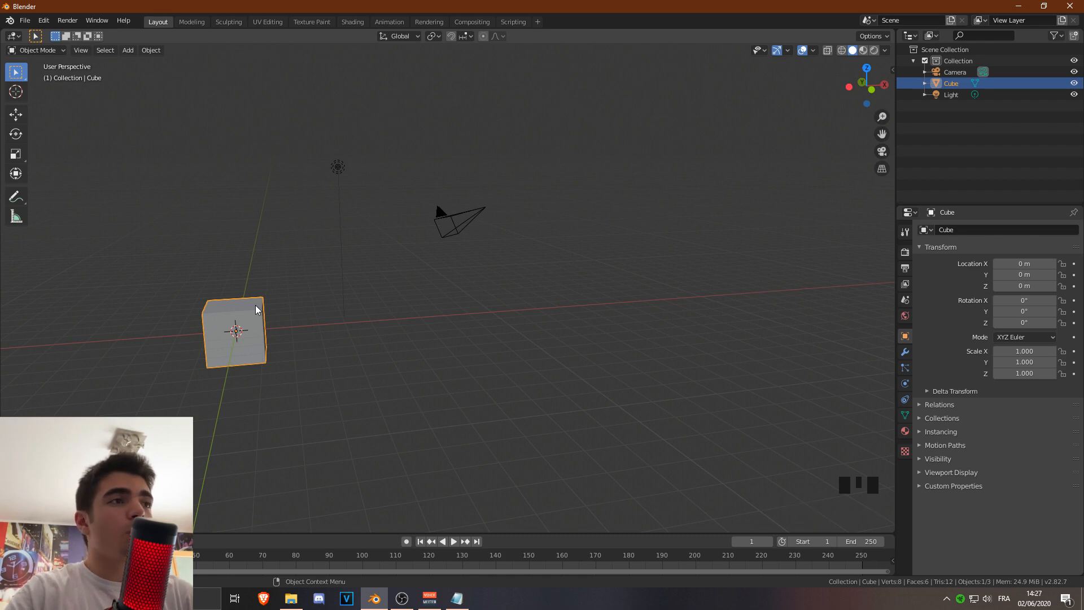
{"action": "key", "text": "KP_Decimal"}
{"action": "scroll", "coordinate": [428, 226], "scroll_direction": "down", "scroll_amount": 5}
{"action": "middle_click_drag", "start_coordinate": [427, 225], "coordinate": [452, 259]}
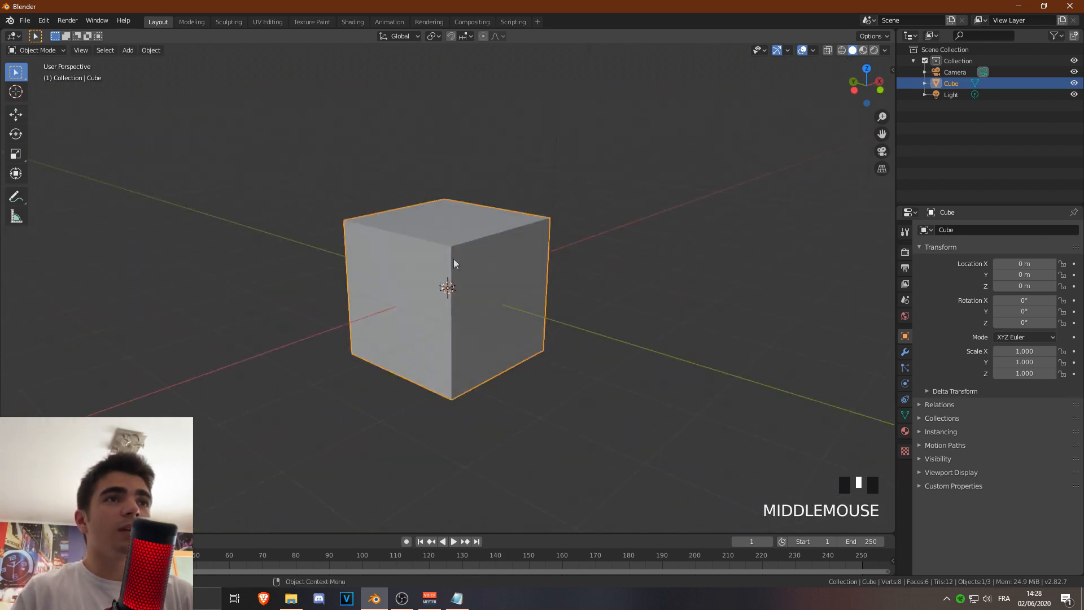
Select the light and the camera one after the other, framing each of them in the view.
{"action": "scroll", "coordinate": [503, 116], "scroll_direction": "down", "scroll_amount": 5}
{"action": "left_click", "coordinate": [503, 116]}
{"action": "key", "text": "KP_Decimal"}
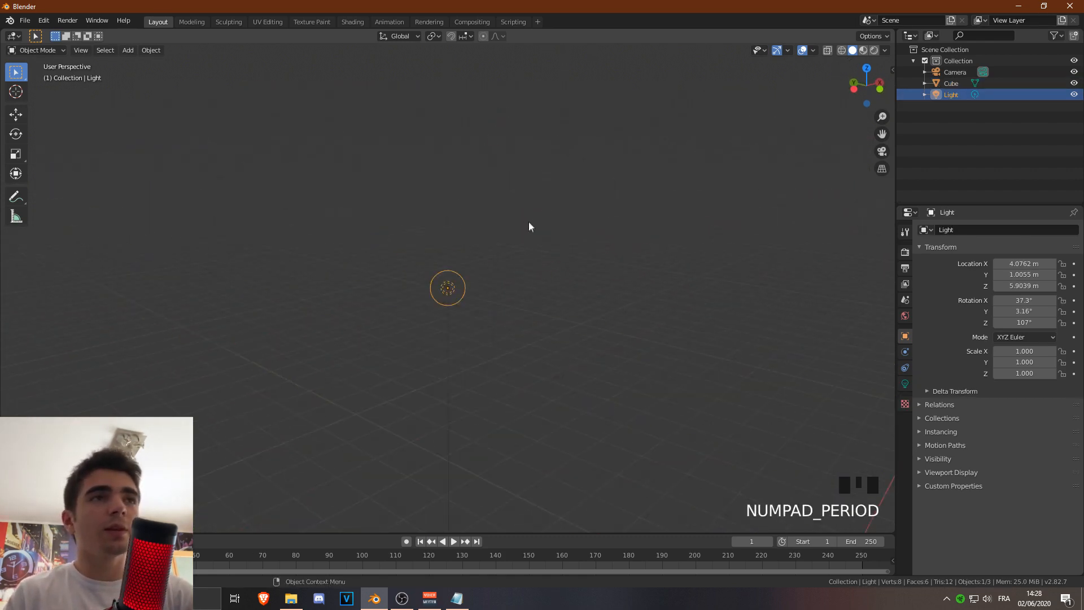
{"action": "scroll", "coordinate": [716, 339], "scroll_direction": "down", "scroll_amount": 7}
{"action": "left_click", "coordinate": [858, 412]}
{"action": "key", "text": "KP_Decimal"}
{"action": "scroll", "coordinate": [716, 367], "scroll_direction": "down", "scroll_amount": 7}
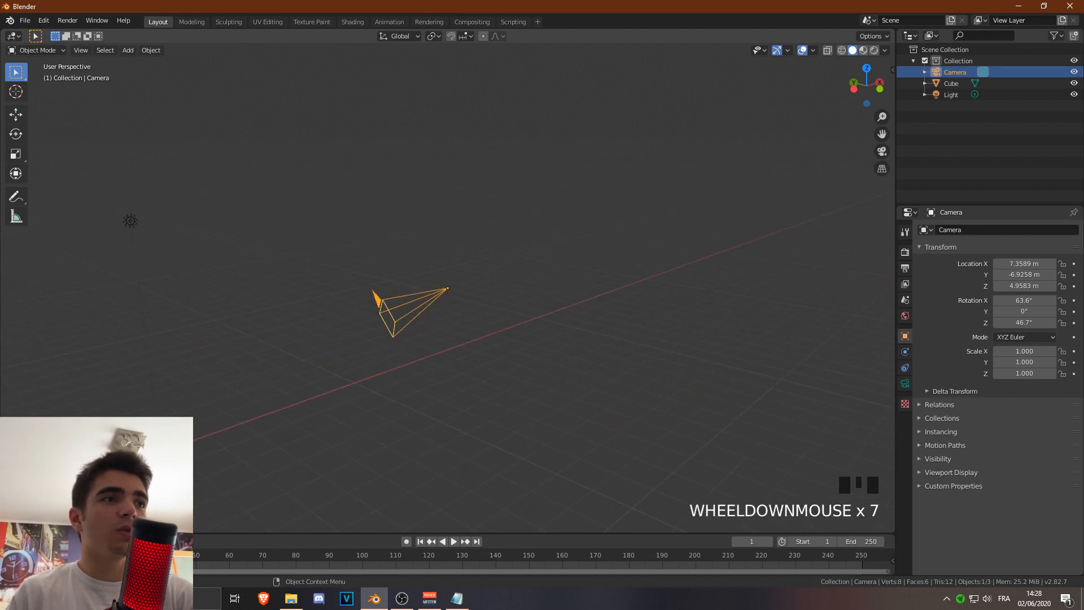
Select the cube again and frame it, ending with the light and camera also in view.
{"action": "left_click", "coordinate": [265, 432]}
{"action": "key", "text": "KP_Decimal"}
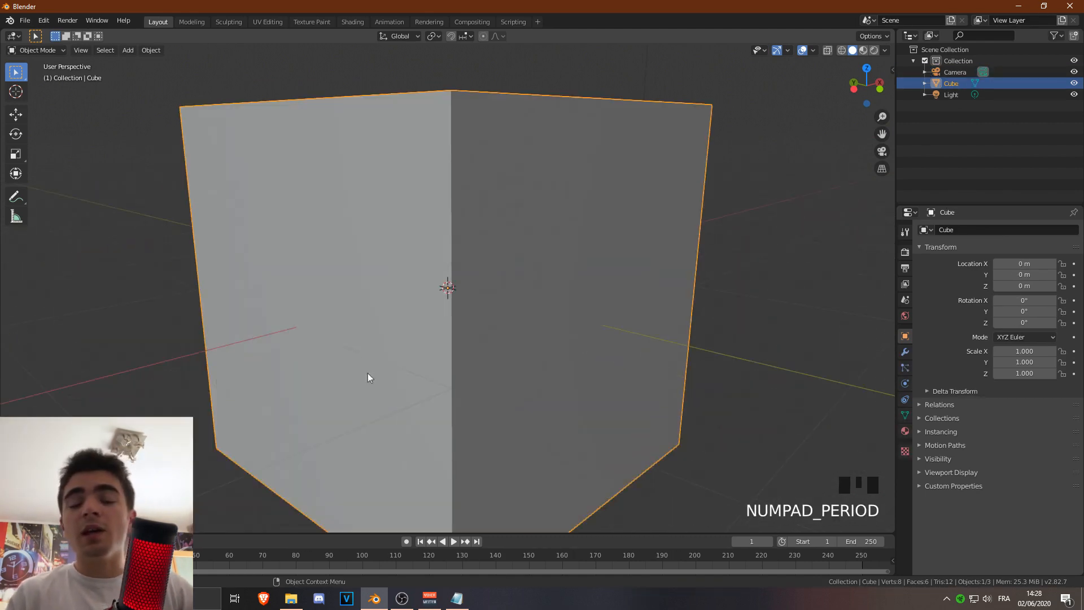
{"action": "scroll", "coordinate": [368, 375], "scroll_direction": "down", "scroll_amount": 3}
{"action": "middle_click_drag", "start_coordinate": [402, 322], "coordinate": [481, 334]}
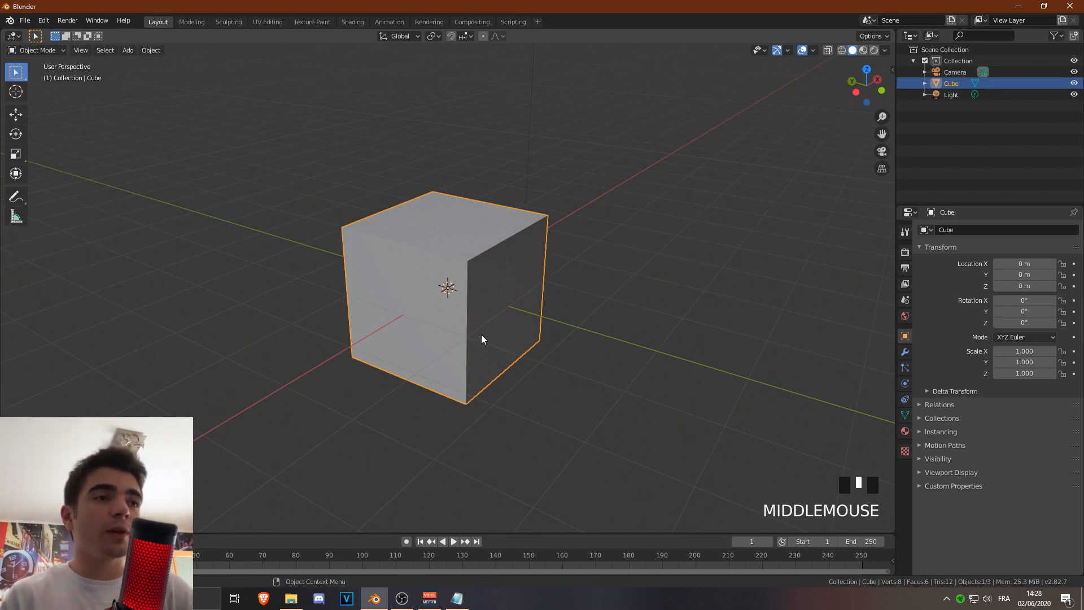
{"action": "scroll", "coordinate": [481, 334], "scroll_direction": "down", "scroll_amount": 2}
{"action": "scroll", "coordinate": [491, 283], "scroll_direction": "up", "scroll_amount": 2}
{"action": "middle_click_drag", "start_coordinate": [515, 285], "coordinate": [513, 283]}
{"action": "scroll", "coordinate": [496, 222], "scroll_direction": "down", "scroll_amount": 2}
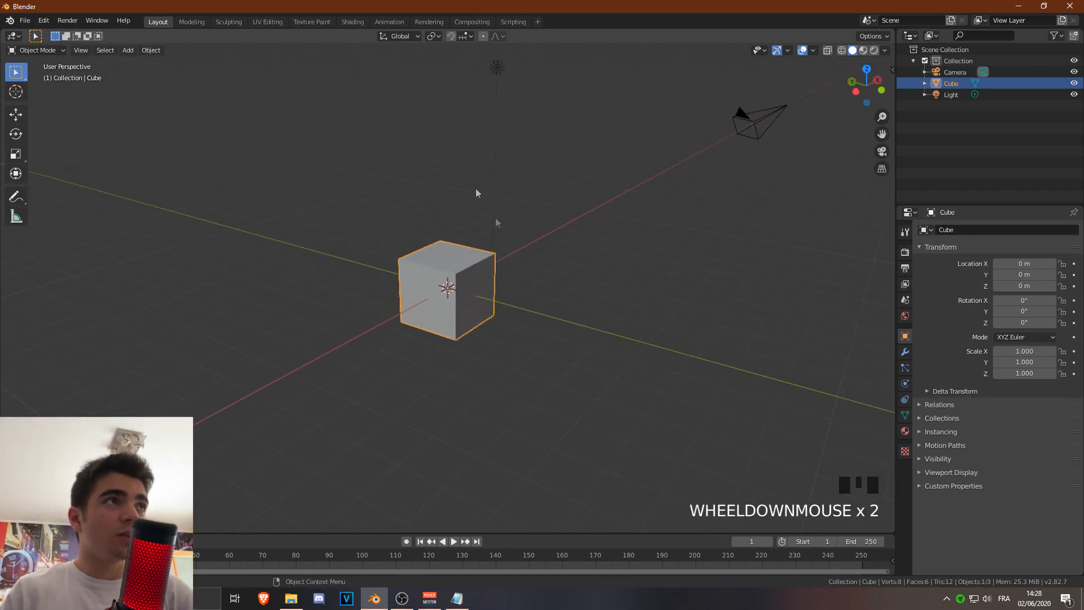
{"action": "left_click", "coordinate": [84, 52]}
{"action": "mouse_move", "coordinate": [113, 192]}
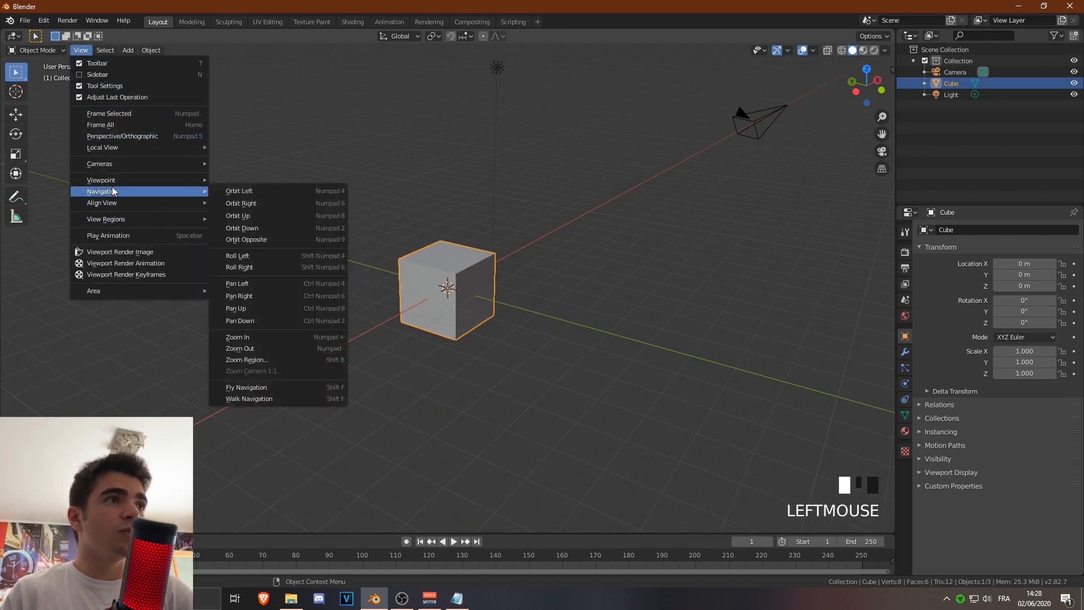
{"action": "mouse_move", "coordinate": [164, 204]}
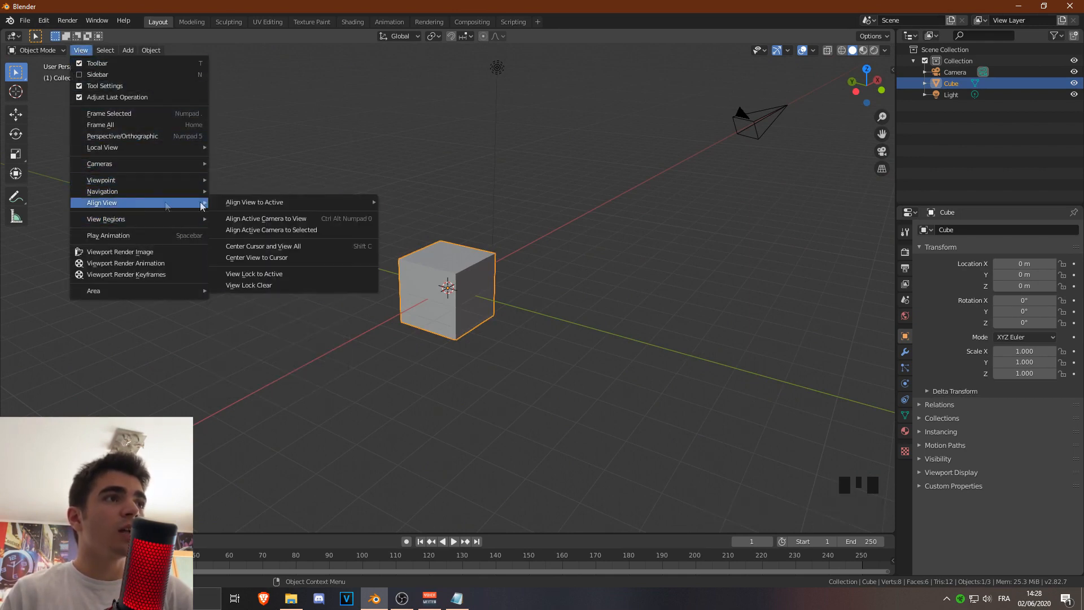
{"action": "mouse_move", "coordinate": [269, 203]}
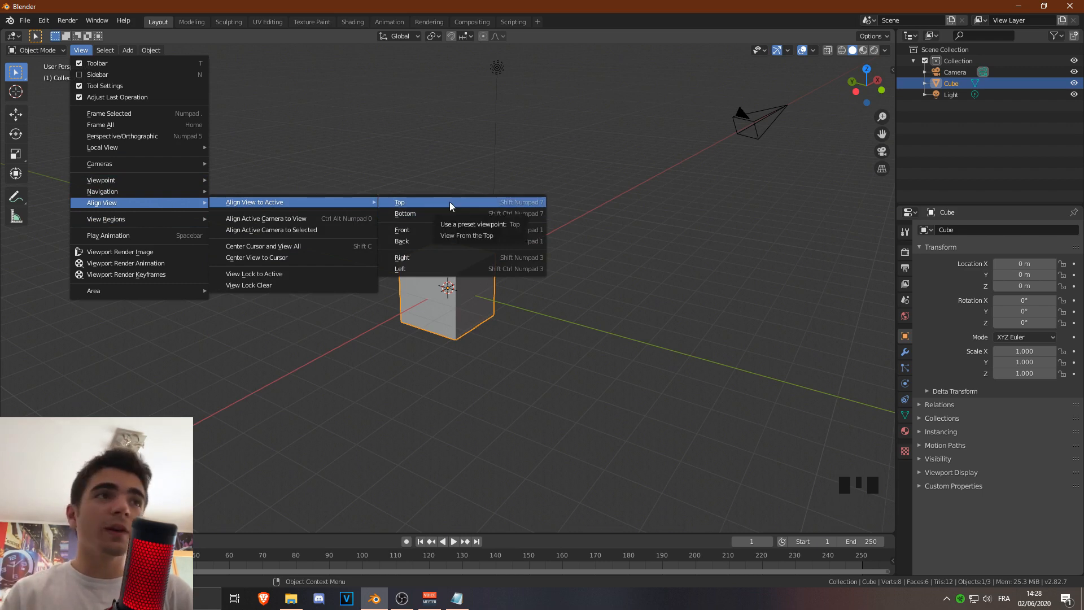
{"action": "key", "text": "Escape"}
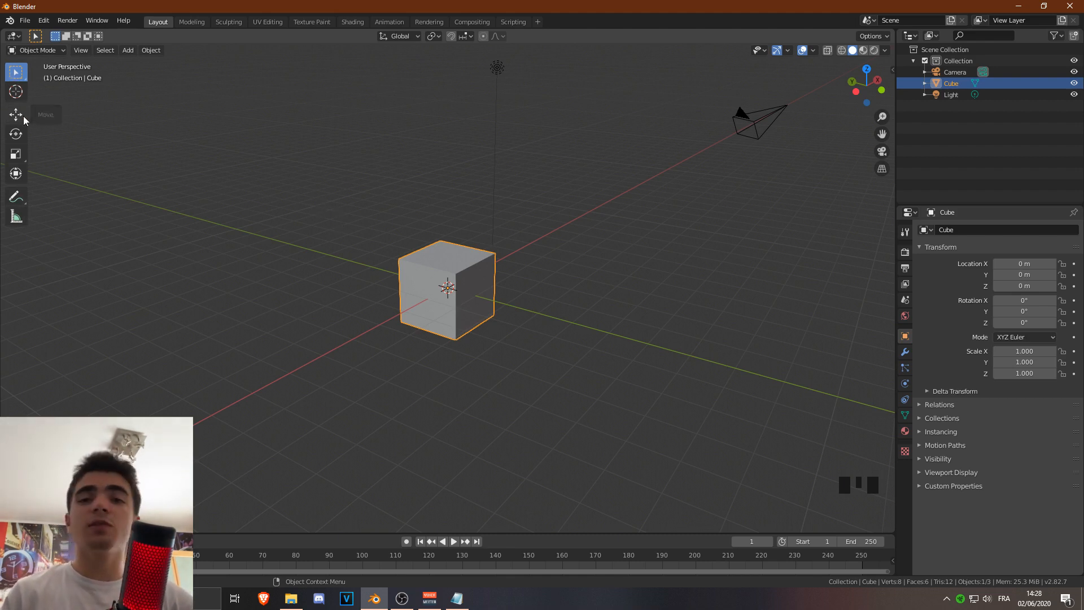
Hide and show the viewport's tool strip several times, ending with it shown.
{"action": "key", "text": "t"}
{"action": "key", "text": "t"}
{"action": "key", "text": "t"}
{"action": "key", "text": "t"}
{"action": "key", "text": "t"}
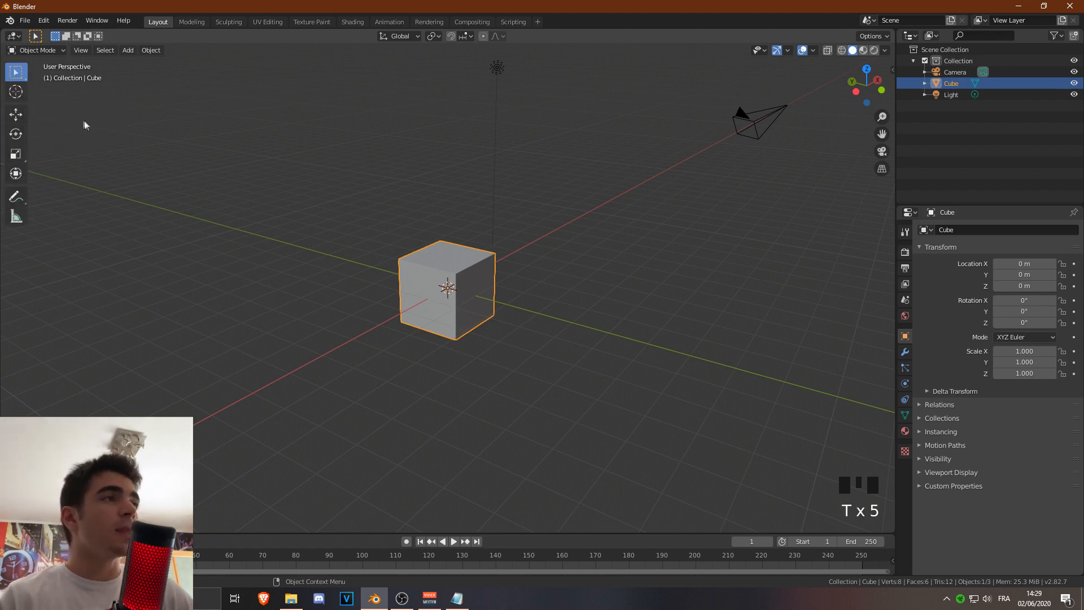
Activate the Move, Rotate and Scale tools in turn for the cube and return to Select Box.
{"action": "left_click", "coordinate": [16, 117]}
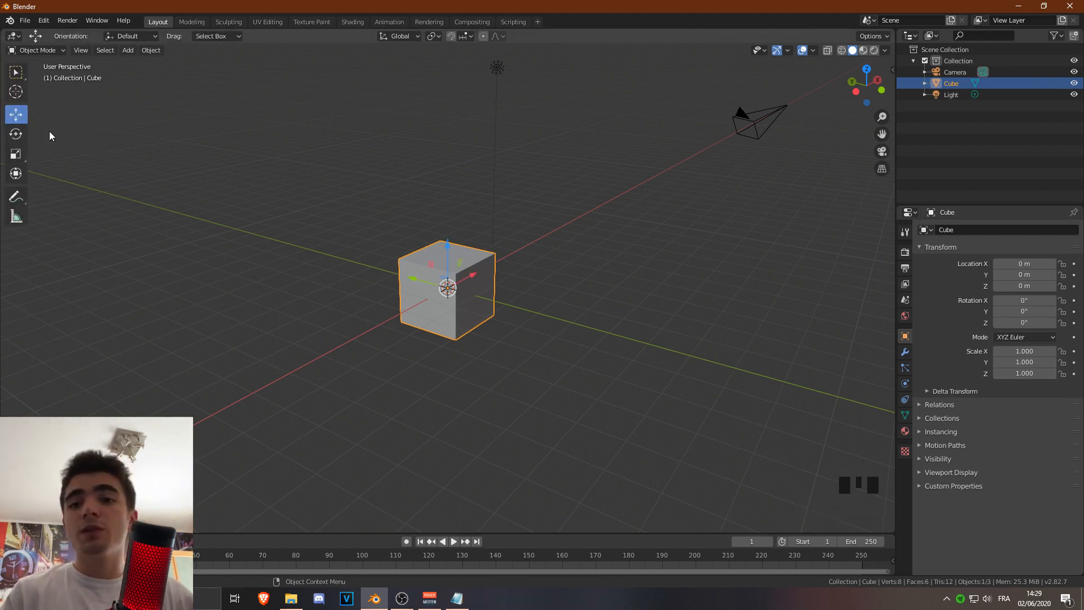
{"action": "left_click", "coordinate": [16, 116]}
{"action": "left_click", "coordinate": [15, 134]}
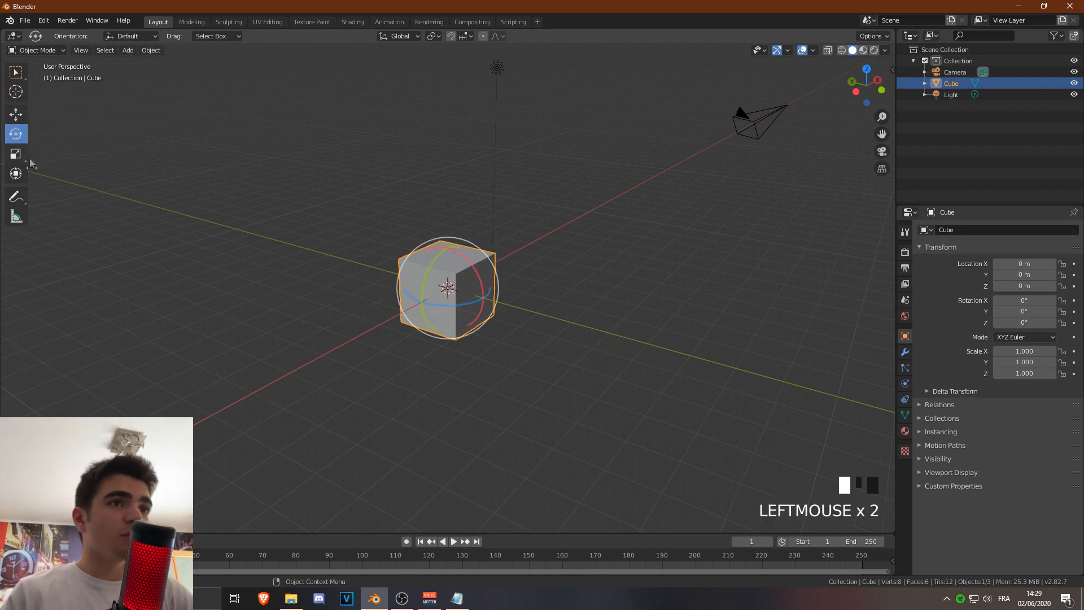
{"action": "left_click", "coordinate": [16, 156]}
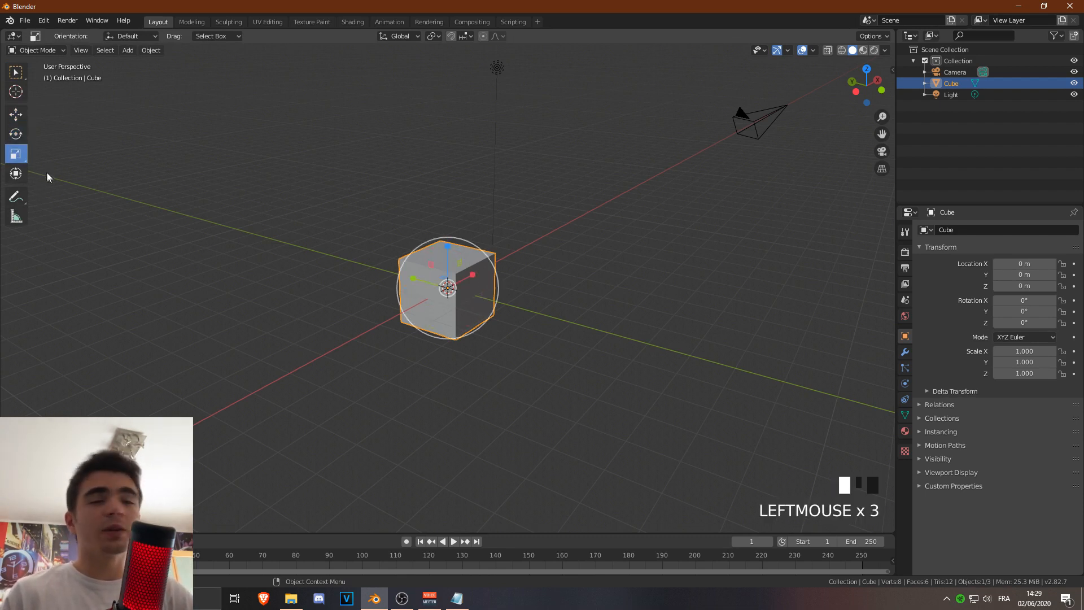
{"action": "left_click", "coordinate": [16, 71]}
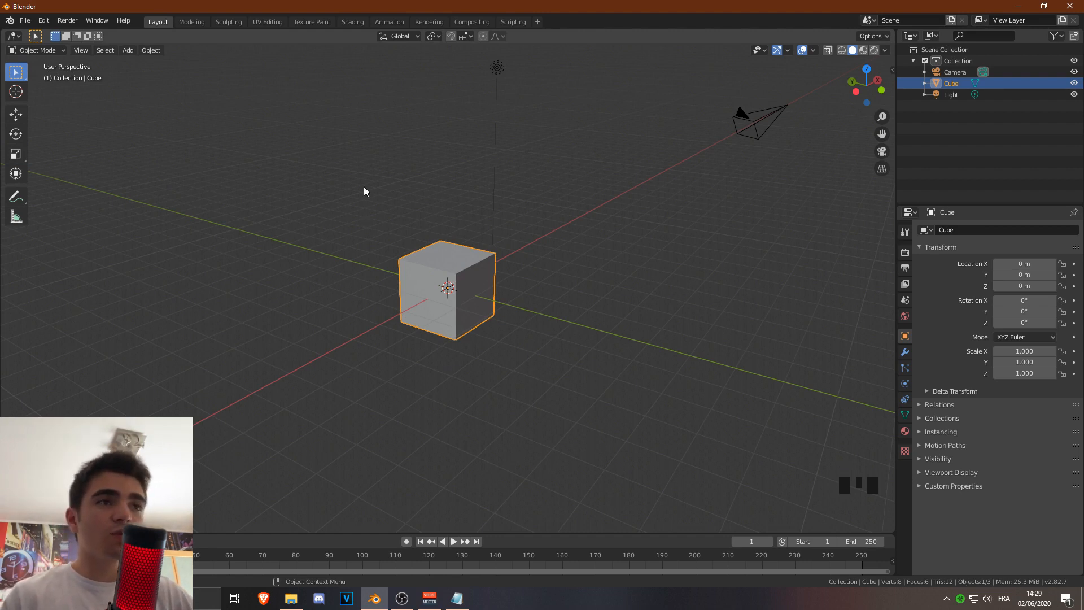
Try moving the cube freely in the viewport and undo the move.
{"action": "key", "text": "g"}
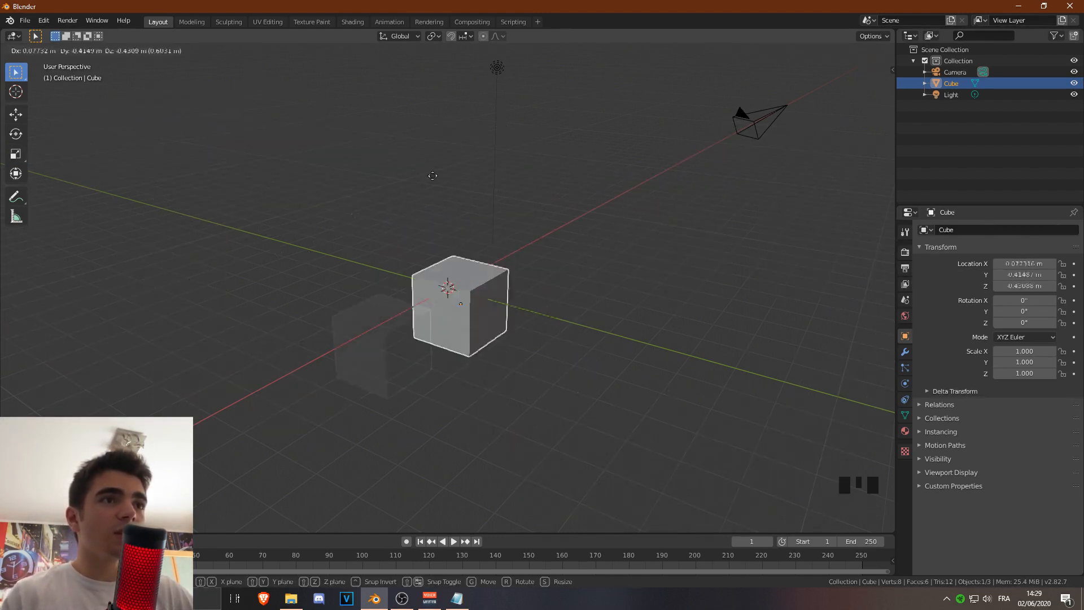
{"action": "left_click", "coordinate": [274, 127]}
{"action": "key", "text": "ctrl+z"}
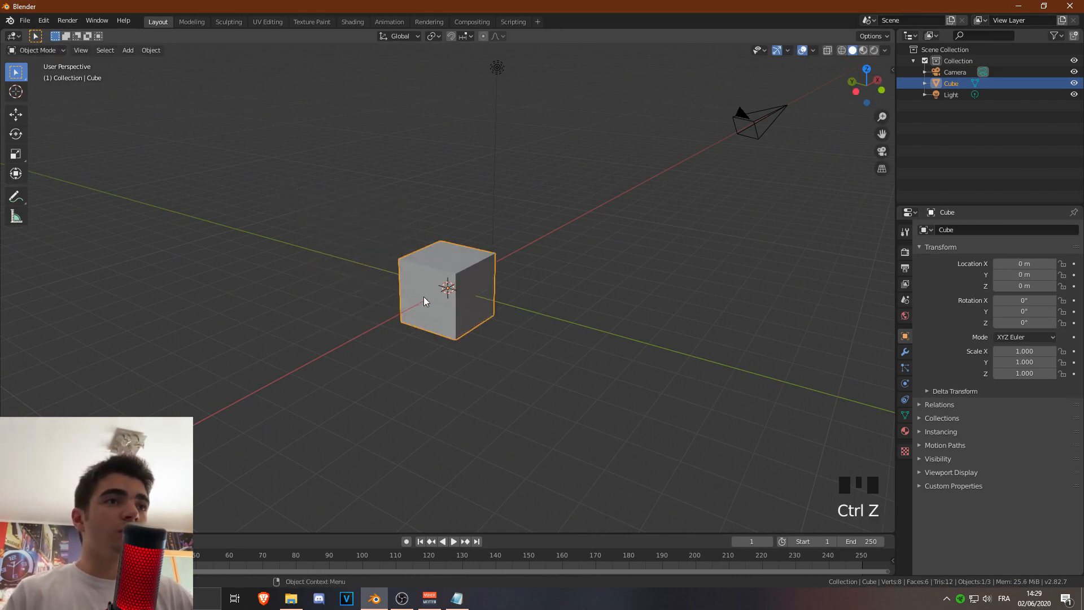
Move the cube to about X 4.98 m, Y -4.18 m, Z 3.70 m, undo it, and cancel a second free move.
{"action": "key", "text": "g"}
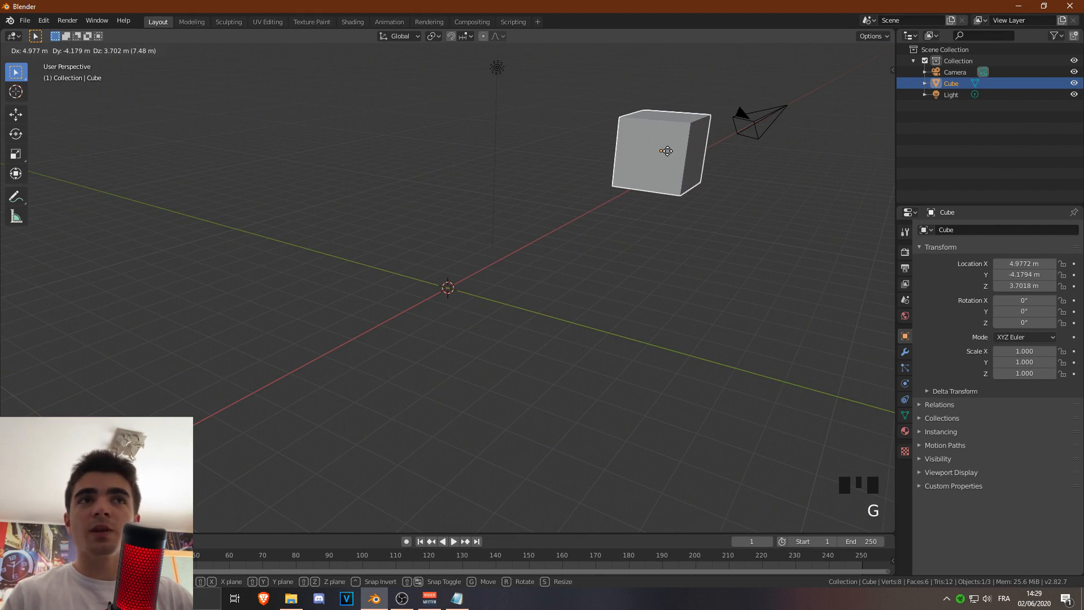
{"action": "left_click", "coordinate": [666, 151]}
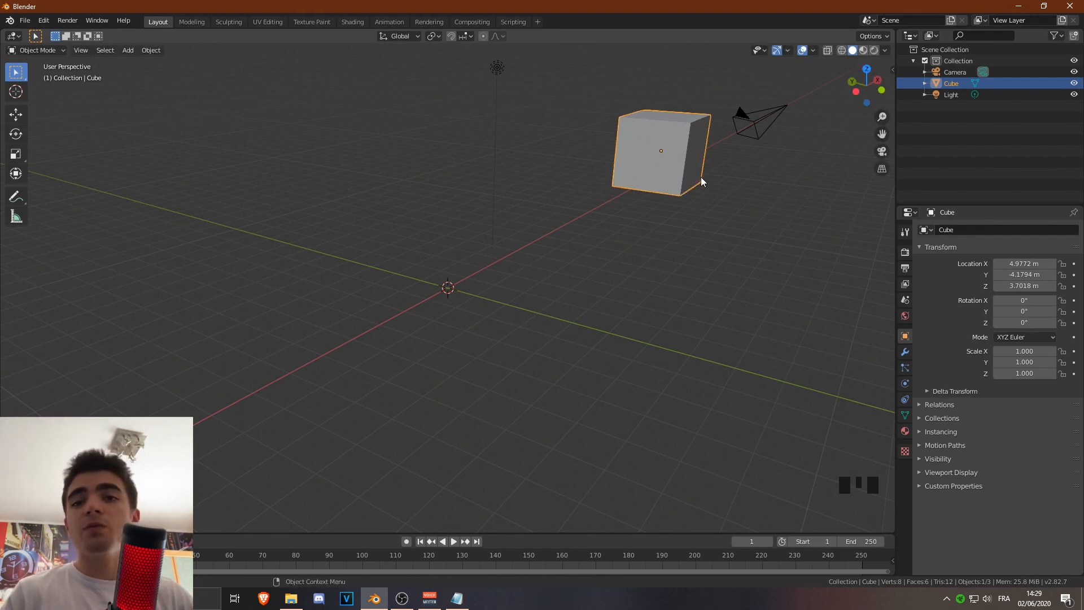
{"action": "key", "text": "ctrl+z"}
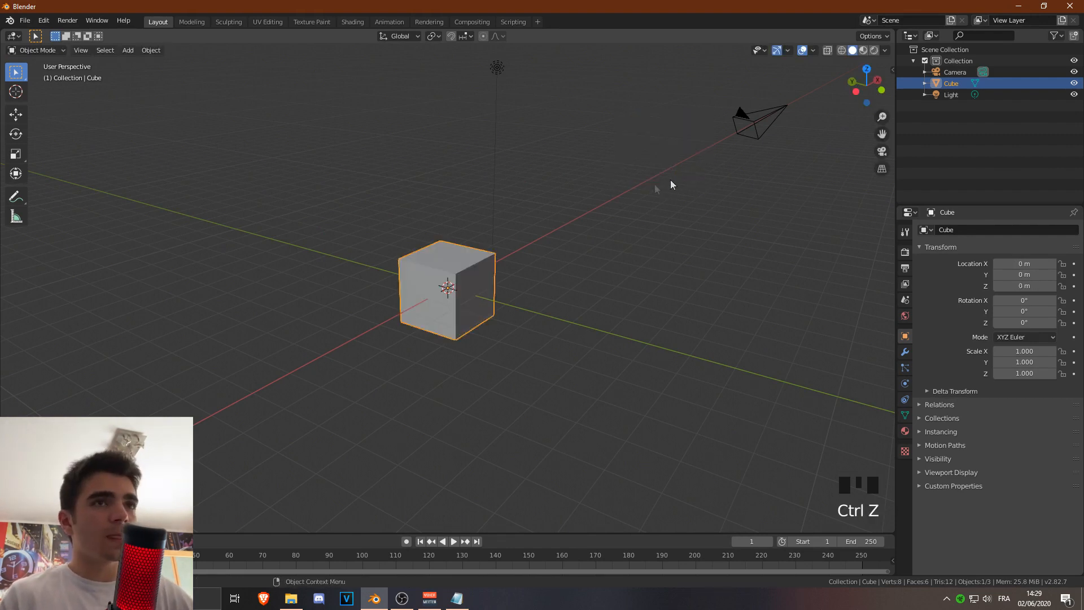
{"action": "key", "text": "g"}
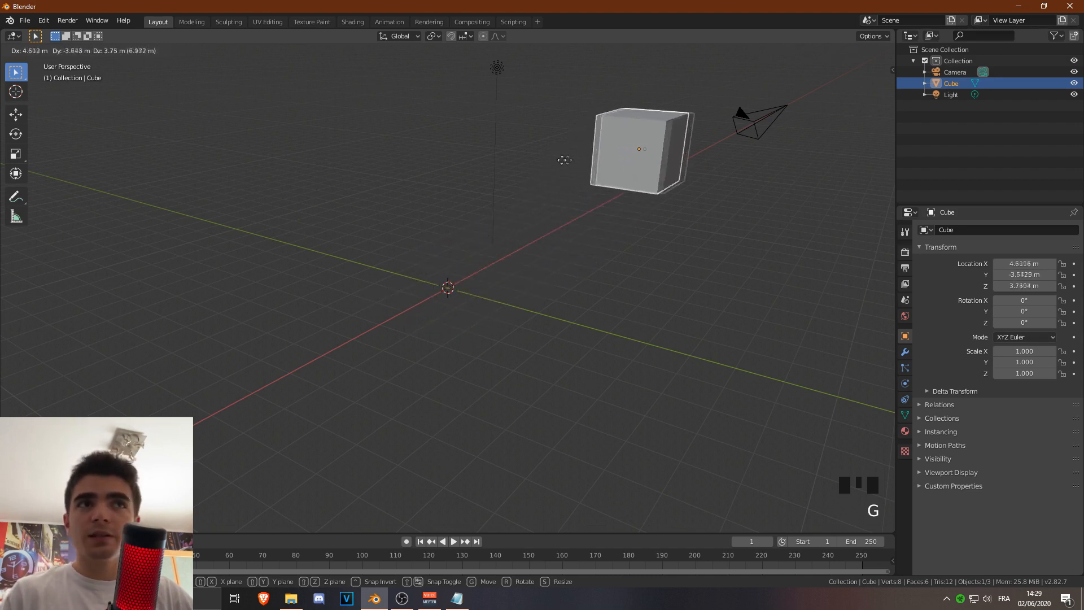
{"action": "right_click", "coordinate": [562, 161]}
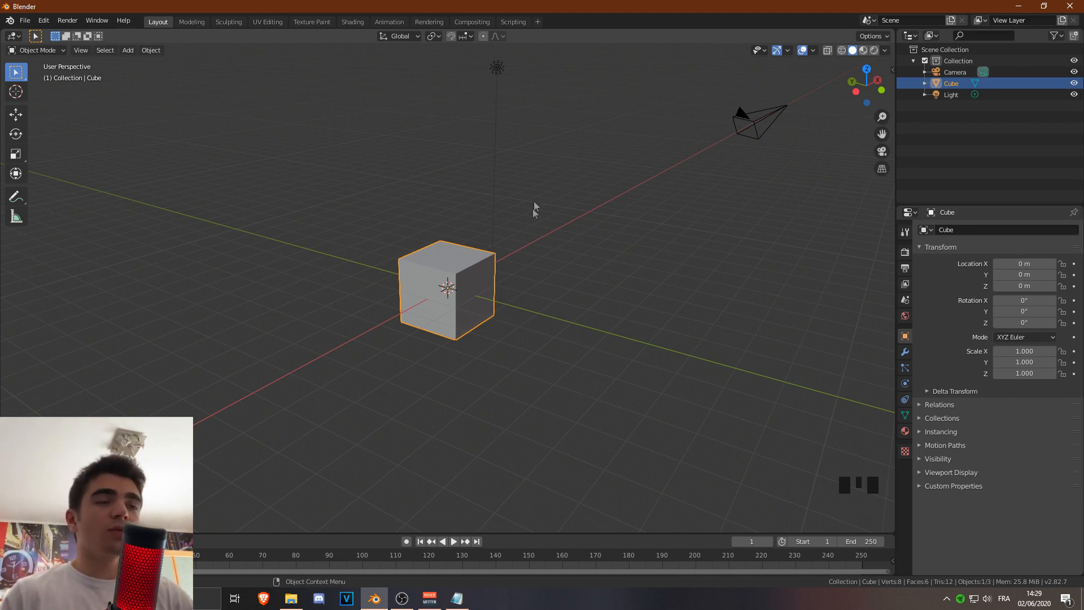
Try rotating the cube freely around the view axis and undo the rotation.
{"action": "key", "text": "r"}
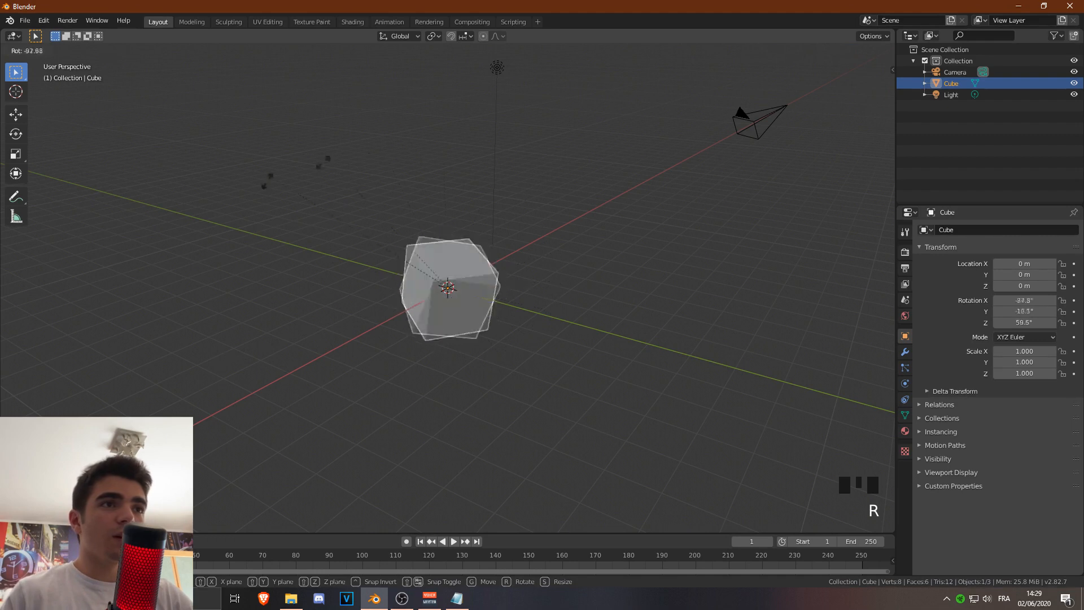
{"action": "left_click", "coordinate": [514, 165]}
{"action": "key", "text": "ctrl+z"}
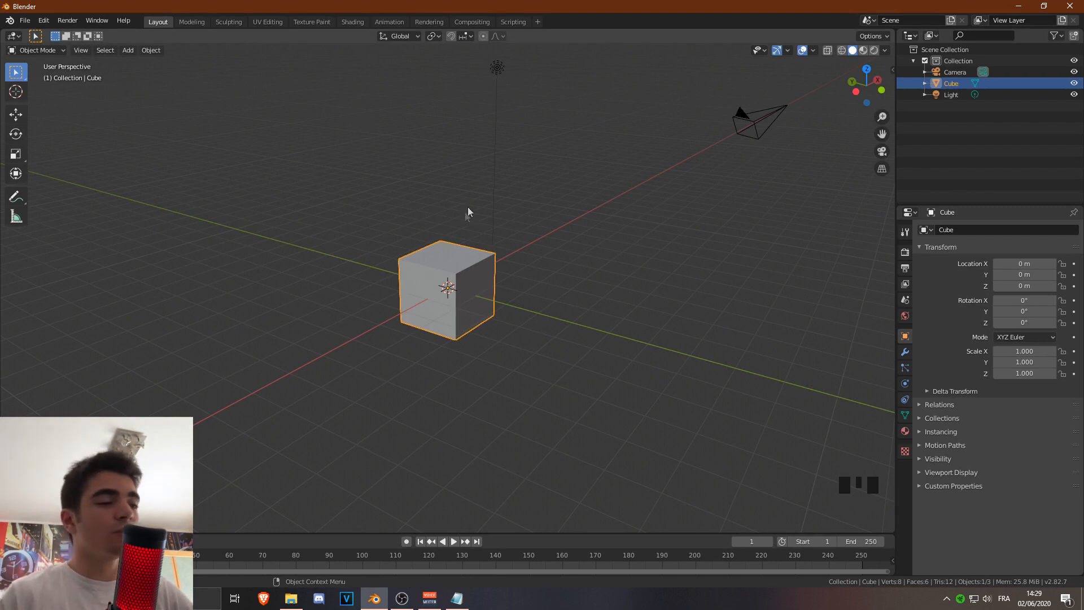
Try scaling the cube up uniformly and undo the scaling.
{"action": "key", "text": "s"}
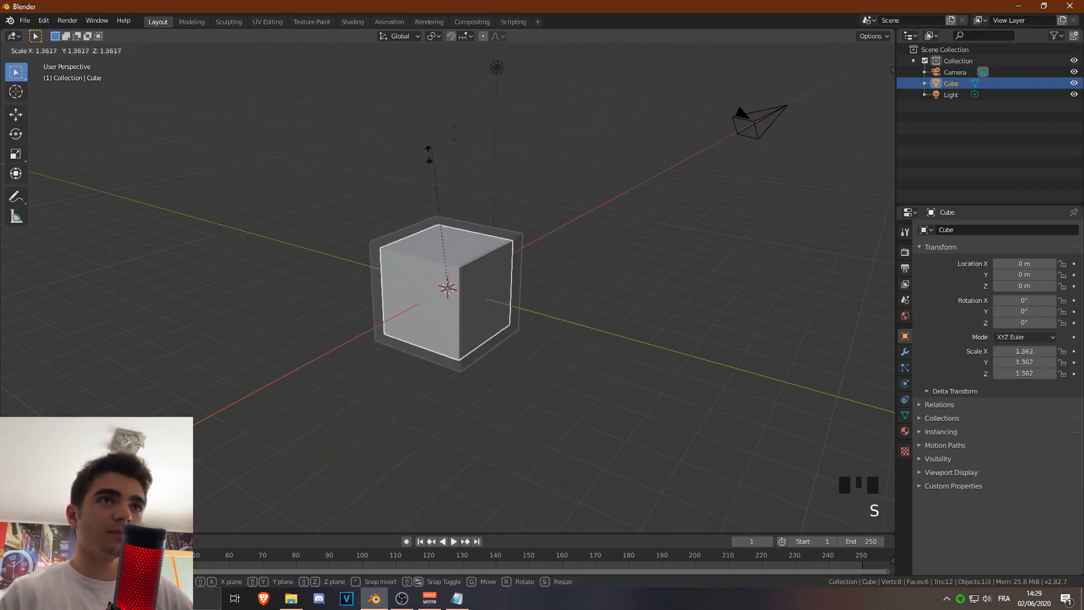
{"action": "left_click", "coordinate": [588, 190]}
{"action": "key", "text": "ctrl+z"}
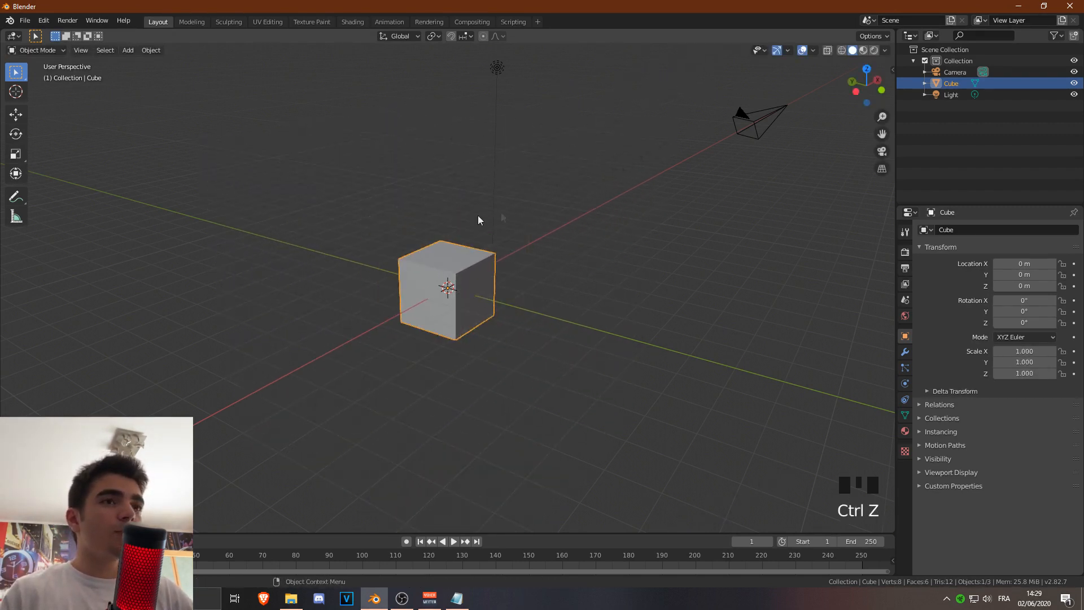
Try another free move of the selected cube and undo it.
{"action": "scroll", "coordinate": [512, 289], "scroll_direction": "up", "scroll_amount": 3}
{"action": "scroll", "coordinate": [511, 289], "scroll_direction": "up", "scroll_amount": 4}
{"action": "scroll", "coordinate": [530, 285], "scroll_direction": "down", "scroll_amount": 2}
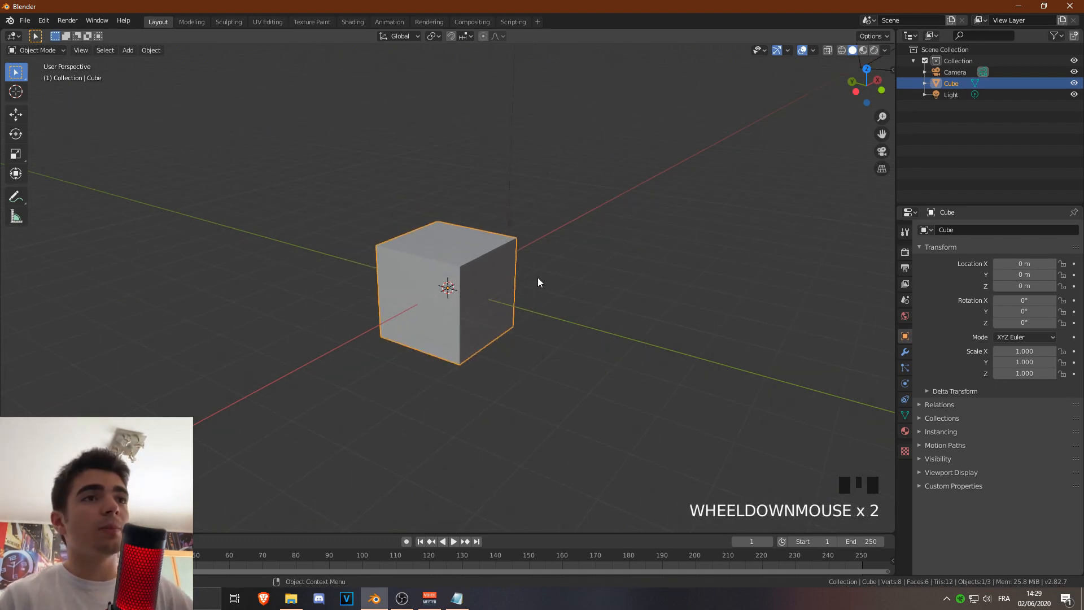
{"action": "key", "text": "g"}
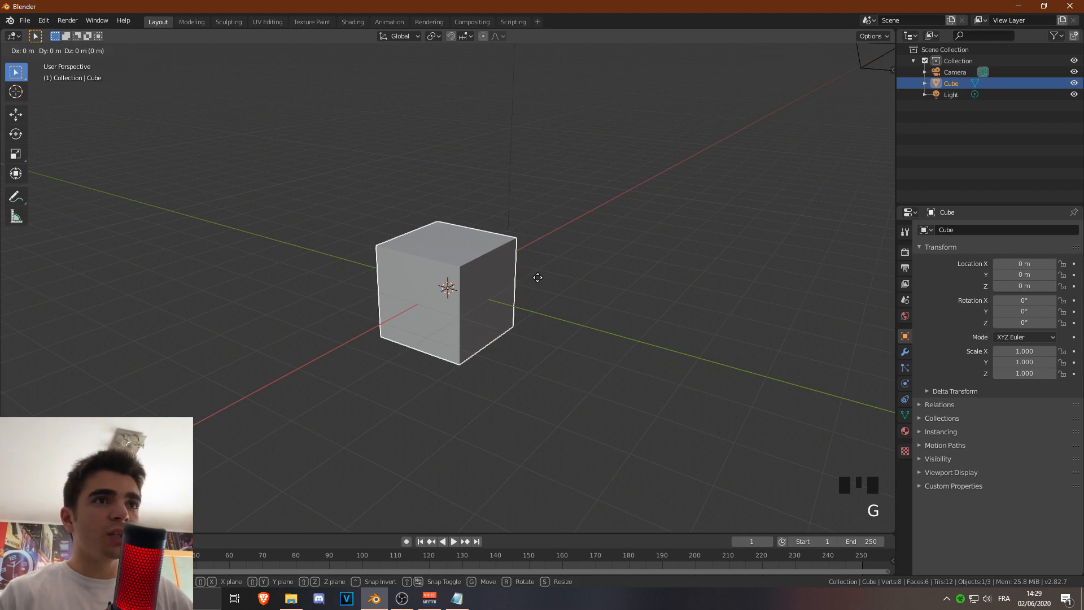
{"action": "left_click", "coordinate": [622, 255]}
{"action": "key", "text": "ctrl+z"}
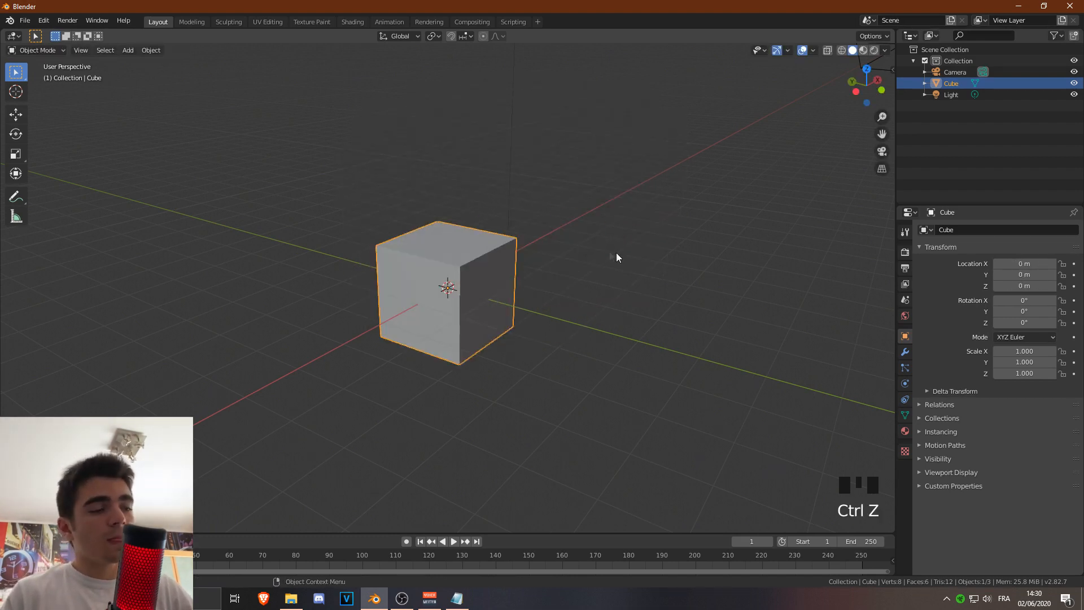
Rotate the cube freely to about X -31.5°, Y -15.8°, Z 19.7°, scale it uniformly to about 2.9, and undo each change.
{"action": "key", "text": "r"}
{"action": "left_click", "coordinate": [558, 145]}
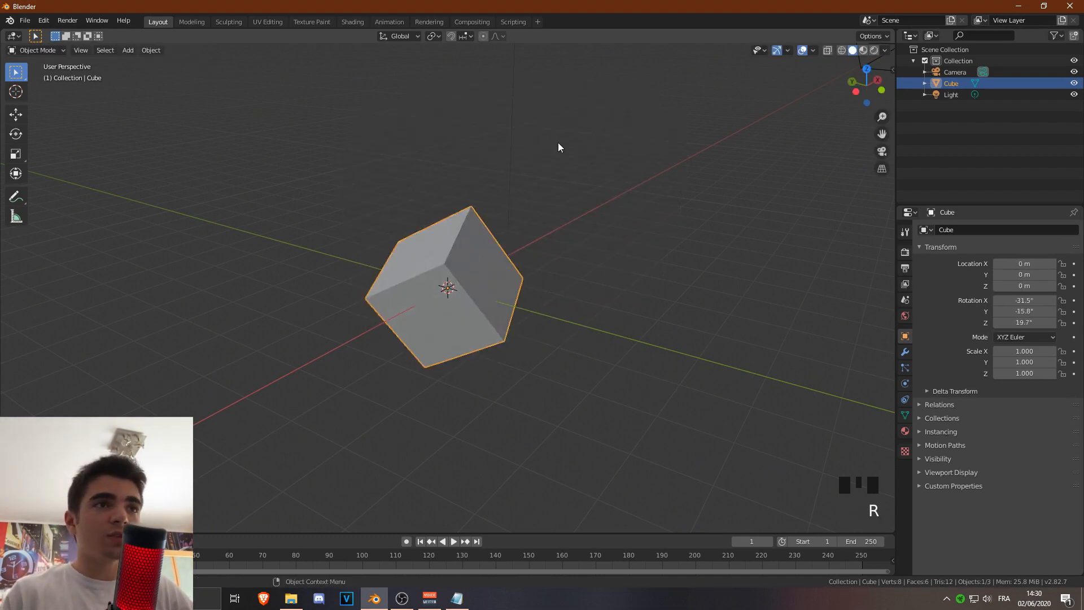
{"action": "key", "text": "ctrl+z"}
{"action": "key", "text": "s"}
{"action": "left_click", "coordinate": [655, 136]}
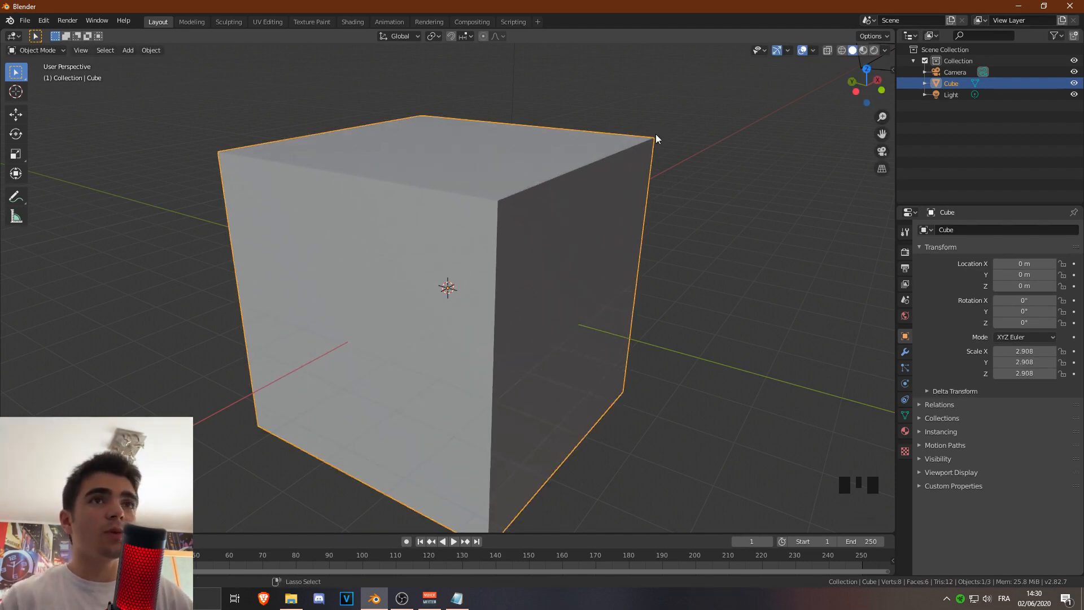
{"action": "key", "text": "ctrl+z"}
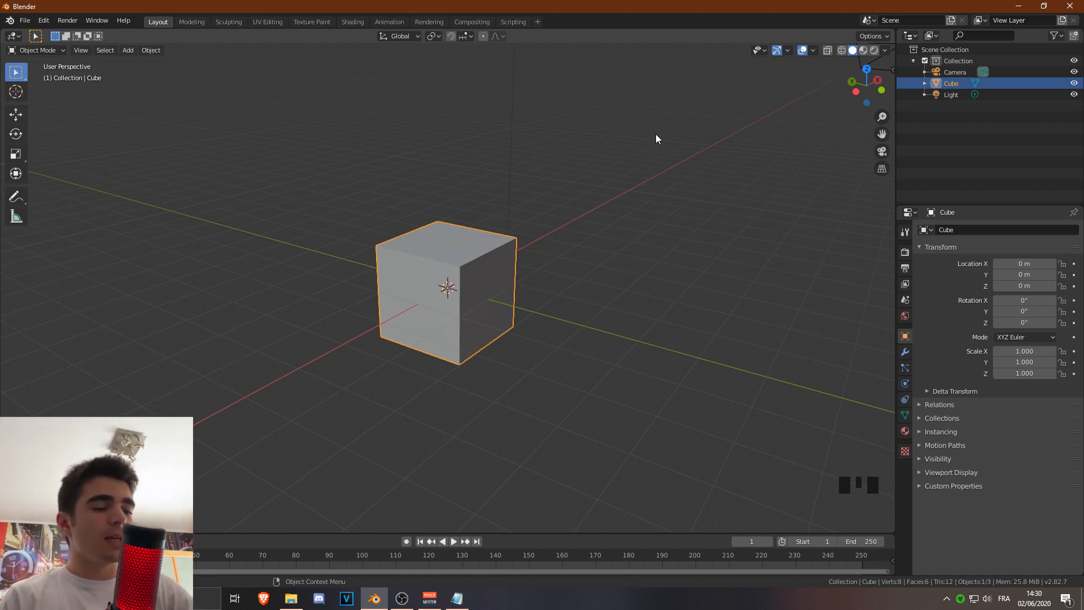
Try moving the cube constrained to the global X, Y and Z axes in turn and undo the move.
{"action": "scroll", "coordinate": [557, 360], "scroll_direction": "down", "scroll_amount": 2}
{"action": "scroll", "coordinate": [574, 201], "scroll_direction": "up", "scroll_amount": 1}
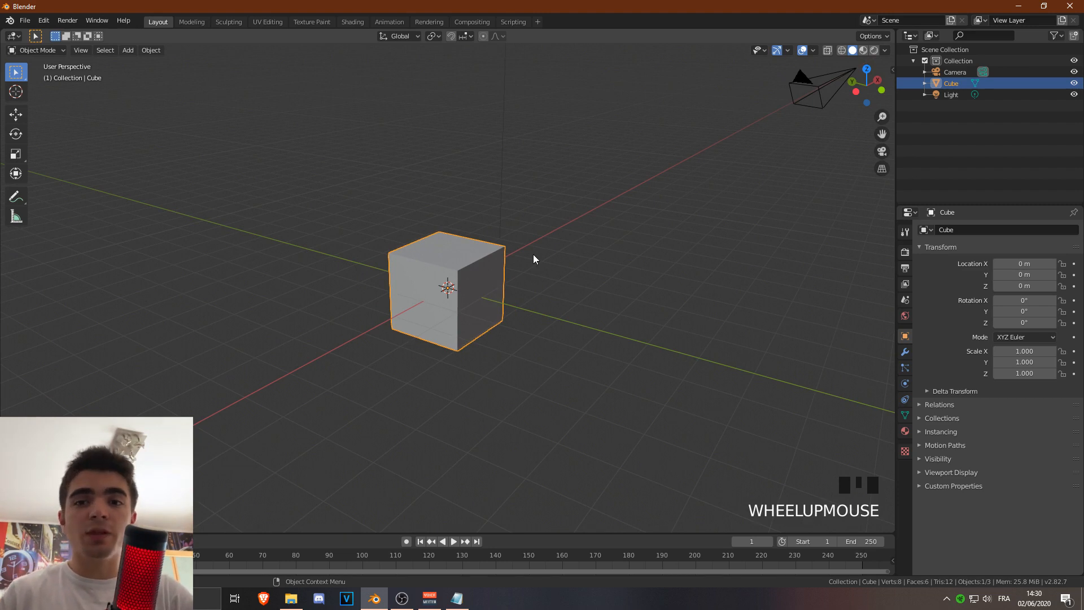
{"action": "middle_click_drag", "start_coordinate": [542, 237], "coordinate": [557, 261]}
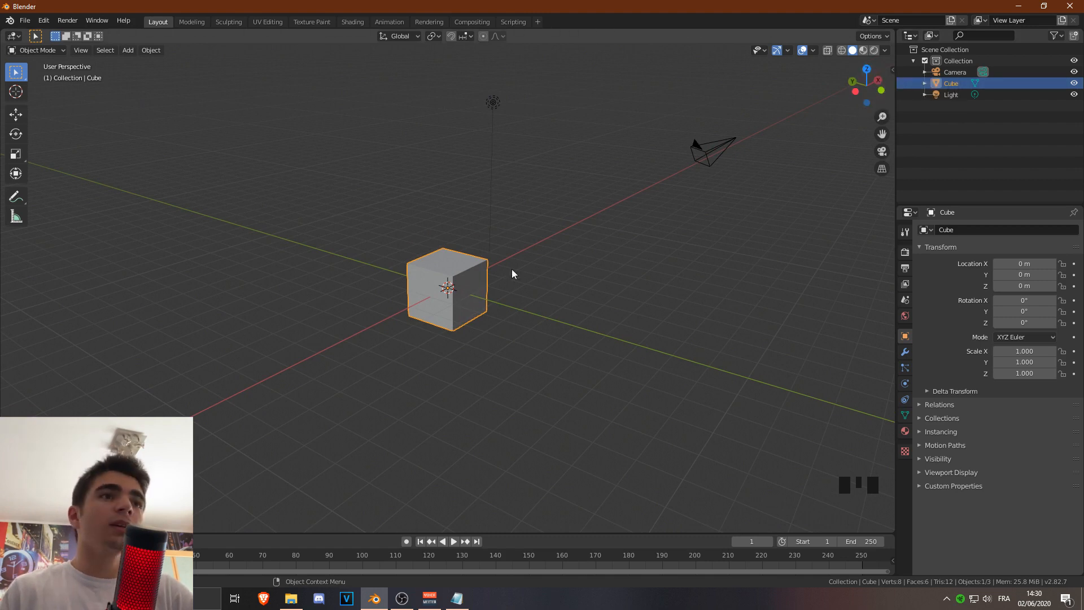
{"action": "key", "text": "g"}
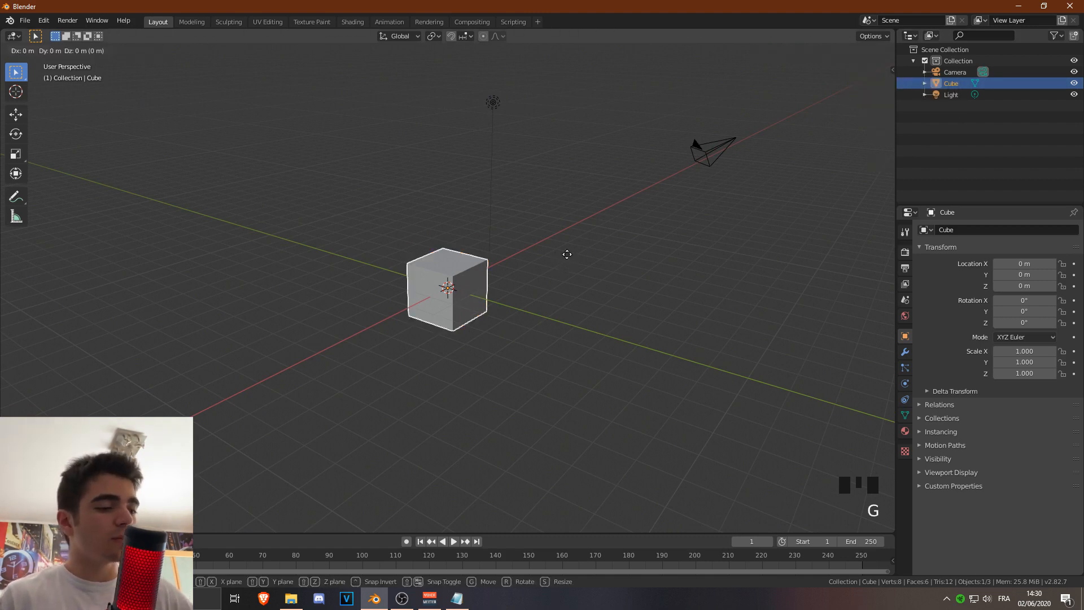
{"action": "key", "text": "x"}
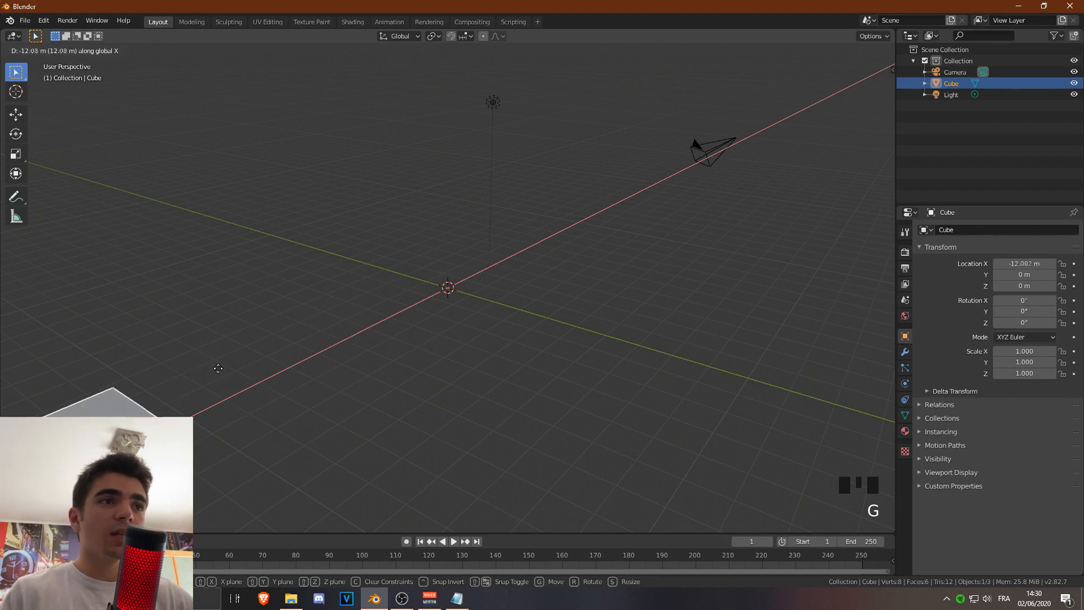
{"action": "key", "text": "y"}
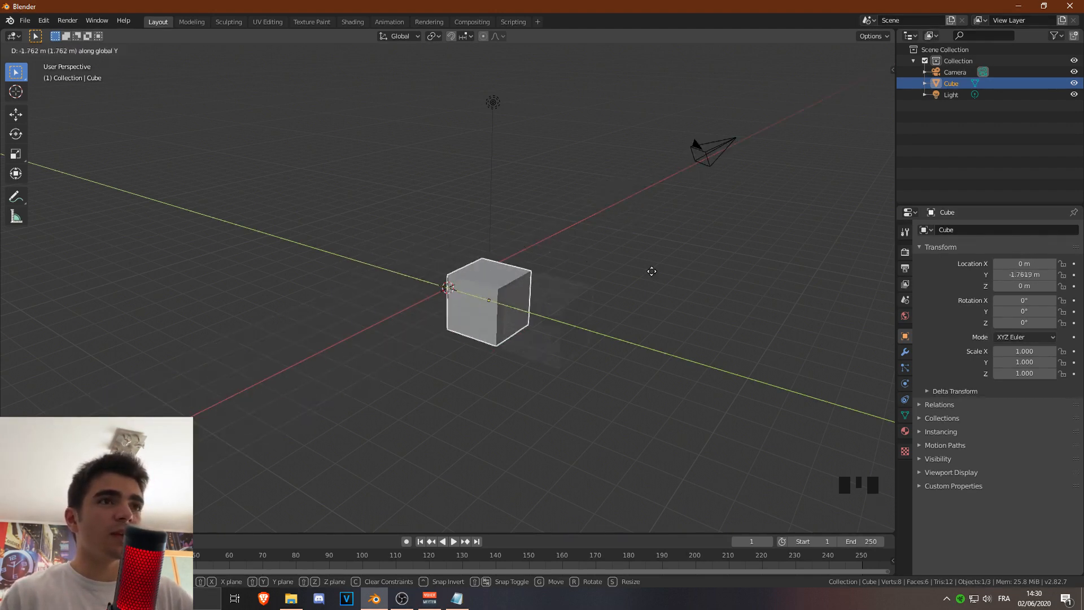
{"action": "key", "text": "z"}
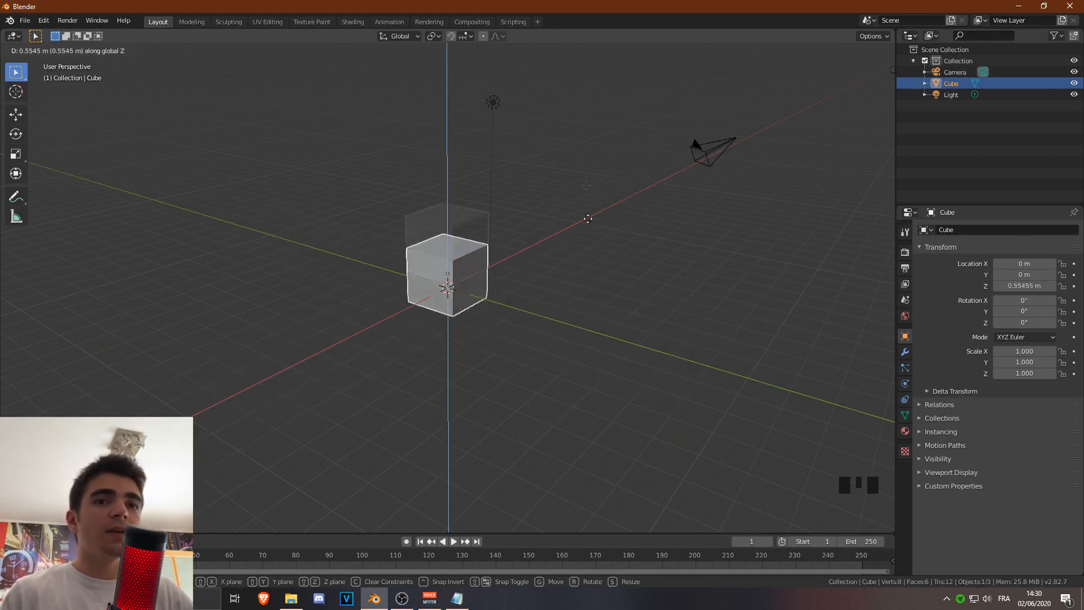
{"action": "left_click", "coordinate": [520, 178]}
{"action": "key", "text": "ctrl+z"}
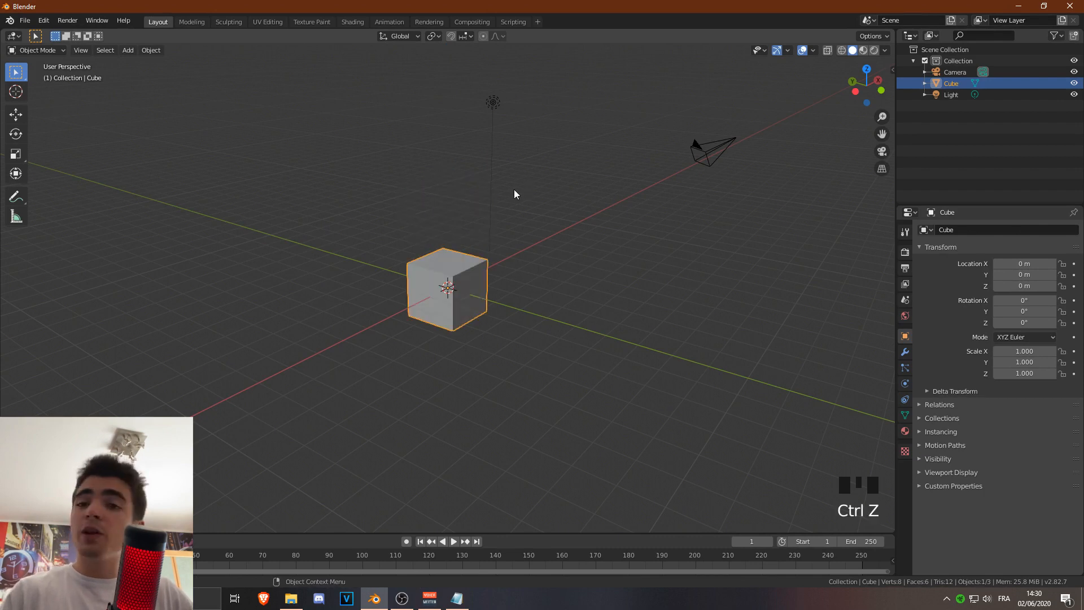
Move the cube about 1.21 m up along the Z axis and undo the move.
{"action": "key", "text": "g"}
{"action": "left_click", "coordinate": [607, 158]}
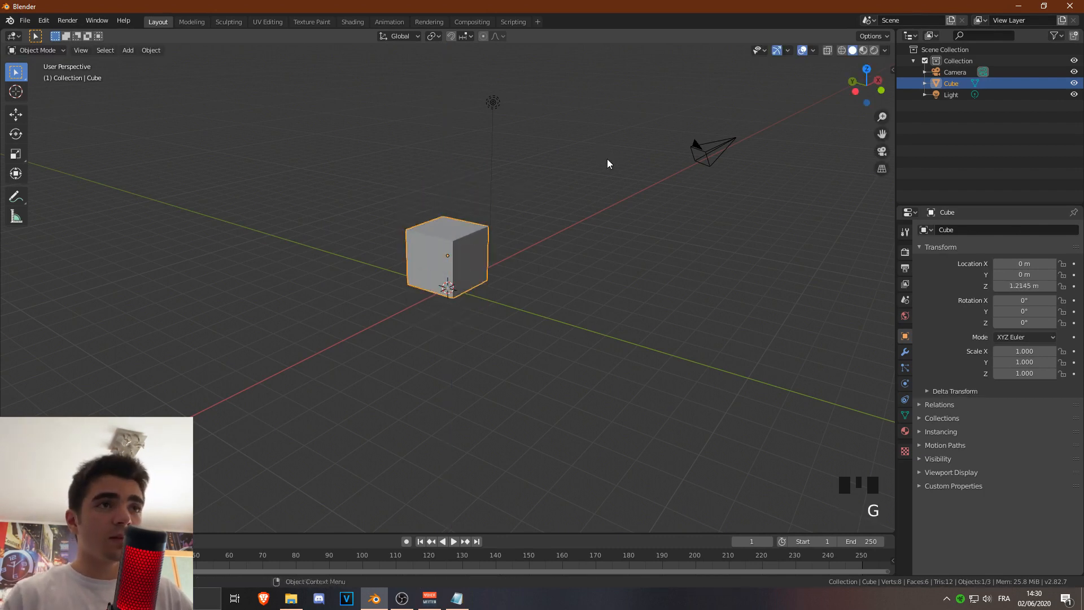
{"action": "key", "text": "ctrl+z"}
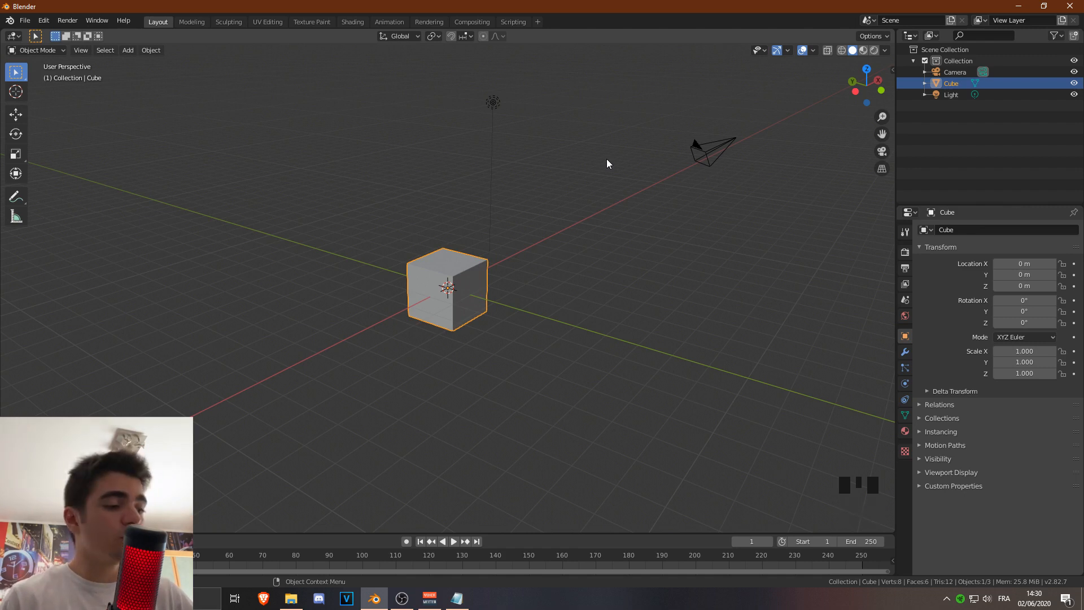
Try stretching the cube along the global X axis only and undo the scaling.
{"action": "key", "text": "s"}
{"action": "key", "text": "x"}
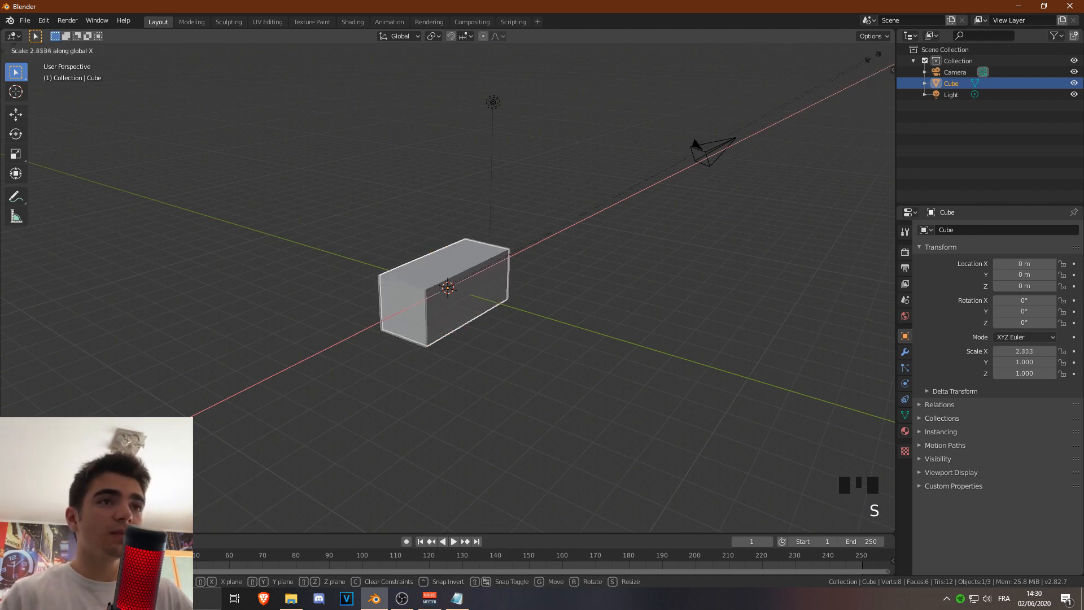
{"action": "left_click", "coordinate": [982, 473]}
{"action": "key", "text": "ctrl+z"}
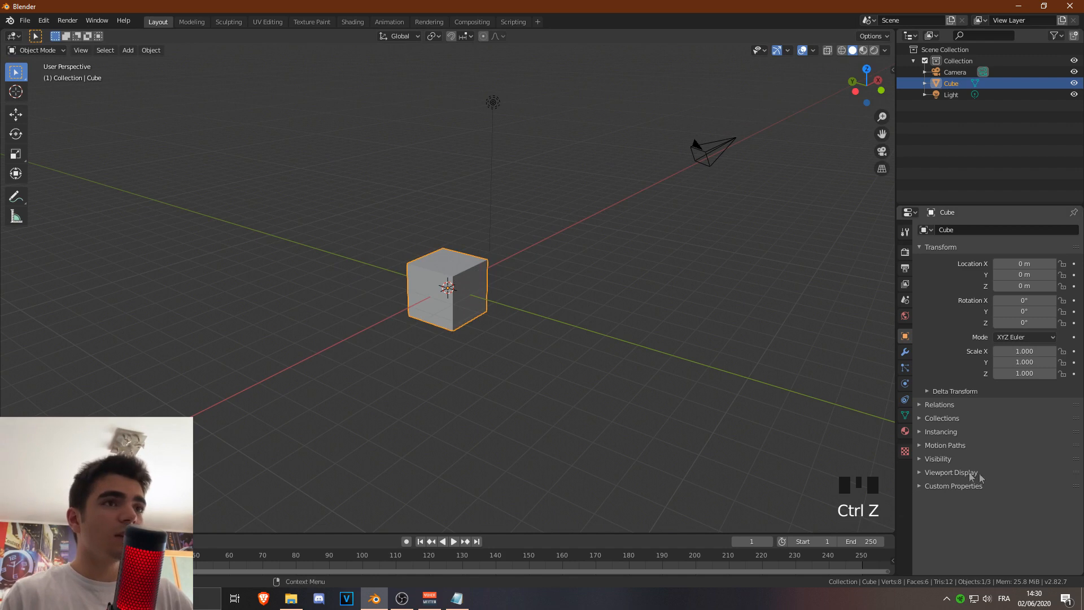
Try rotating the cube around the global X axis twice, undoing each rotation.
{"action": "key", "text": "r"}
{"action": "key", "text": "x"}
{"action": "left_click", "coordinate": [543, 269]}
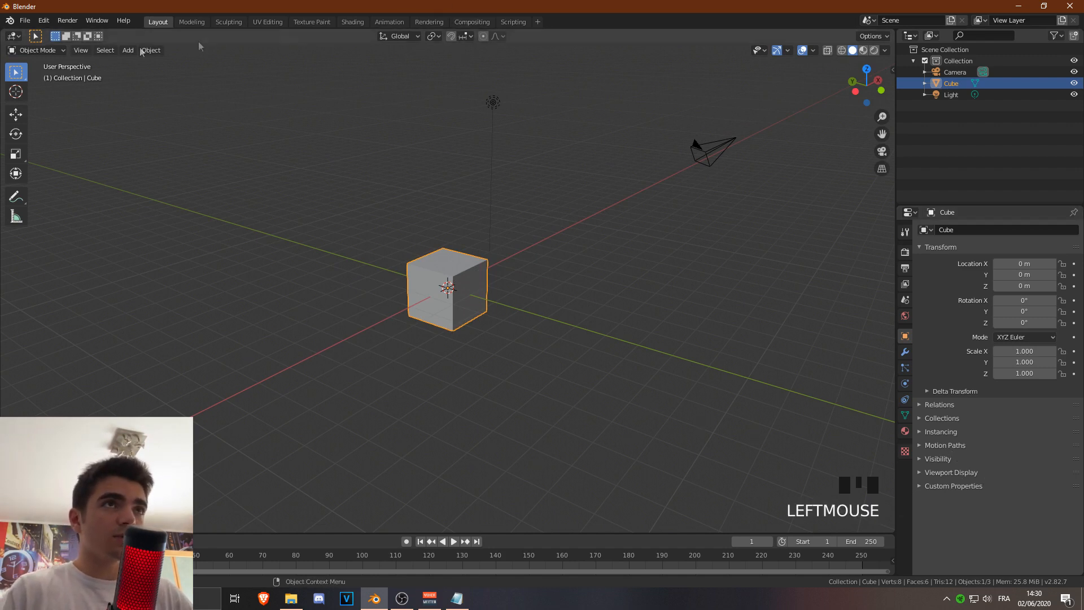
{"action": "key", "text": "r"}
{"action": "key", "text": "x"}
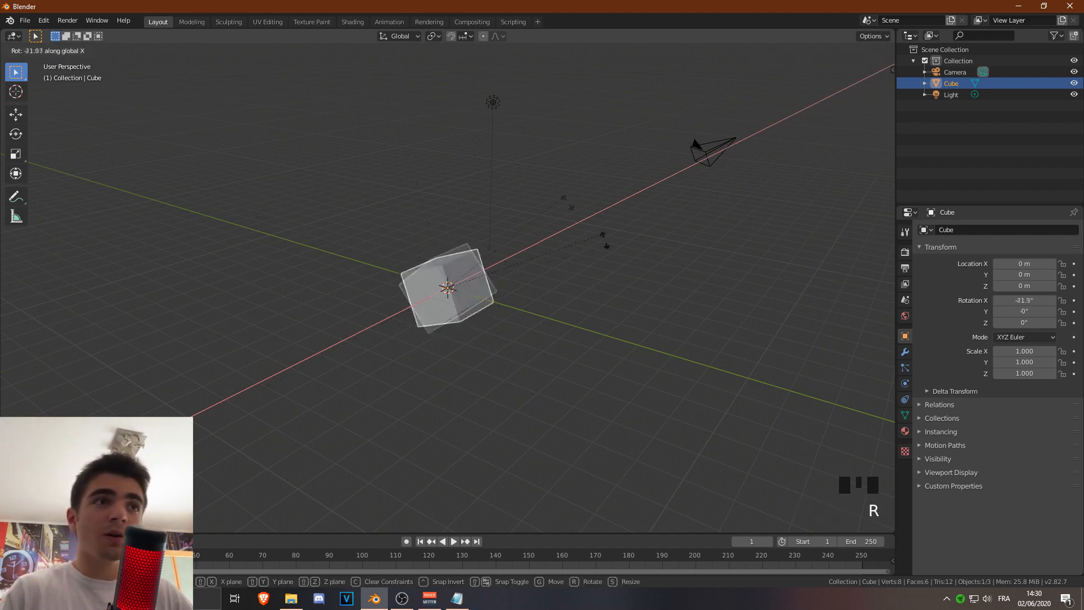
{"action": "left_click", "coordinate": [214, 387]}
{"action": "key", "text": "ctrl+z"}
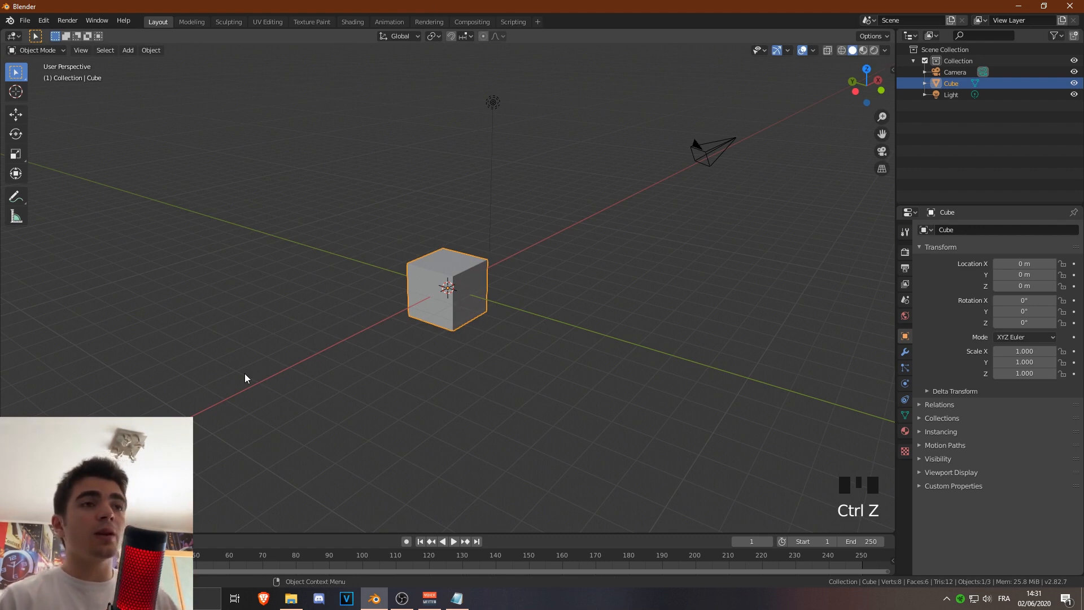
Move the cube exactly 5 m along the X axis, inspect its offset from the origin, and undo the move.
{"action": "key", "text": "g"}
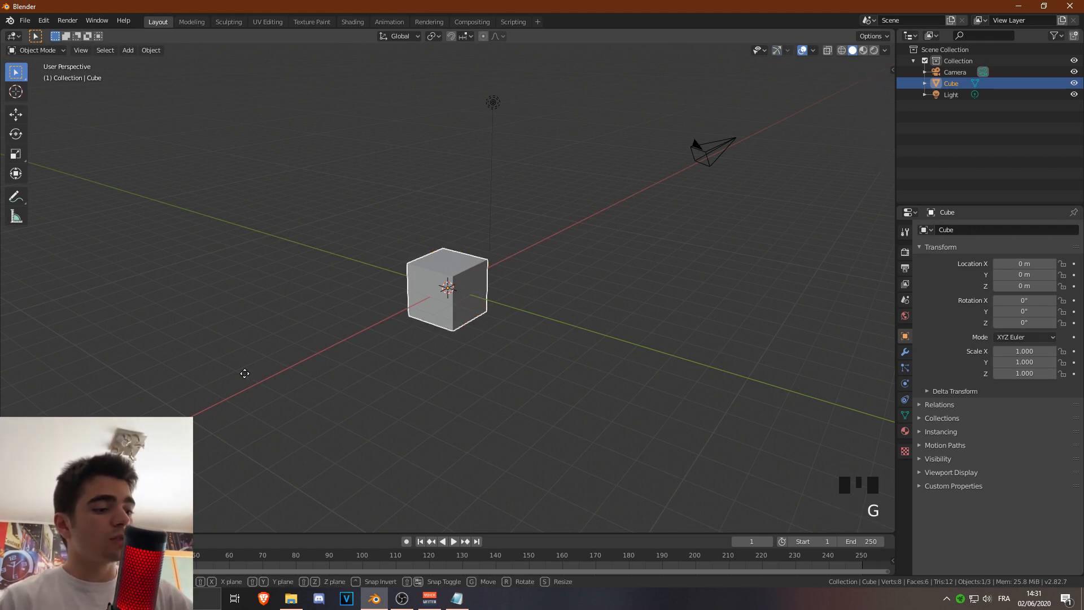
{"action": "key", "text": "x"}
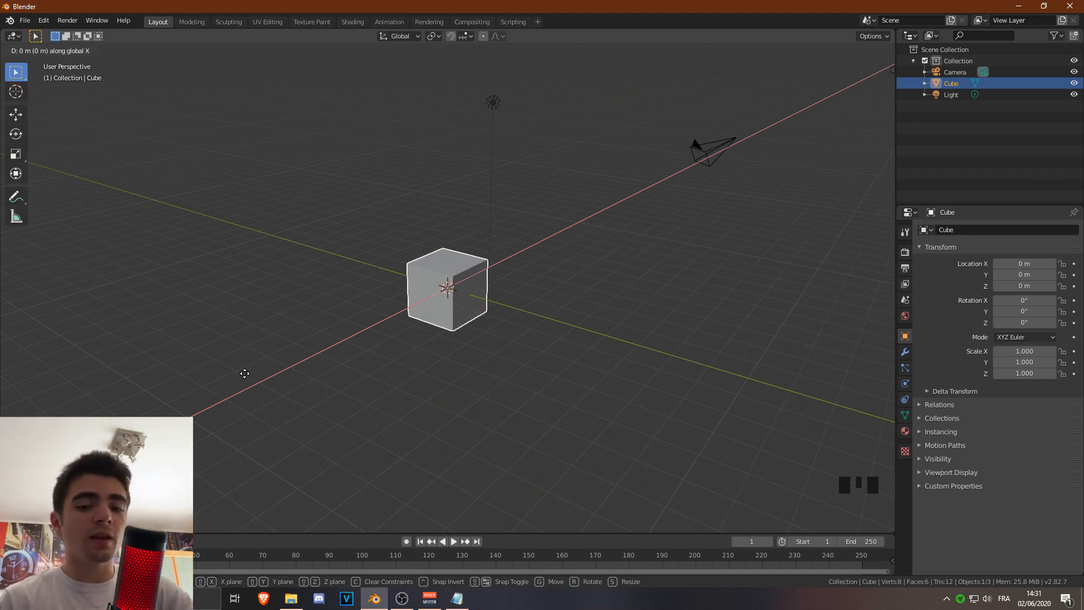
{"action": "key", "text": "5"}
{"action": "key", "text": "Return"}
{"action": "scroll", "coordinate": [526, 331], "scroll_direction": "down", "scroll_amount": 2}
{"action": "middle_click_drag", "start_coordinate": [526, 331], "coordinate": [438, 348]}
{"action": "scroll", "coordinate": [449, 297], "scroll_direction": "down", "scroll_amount": 2}
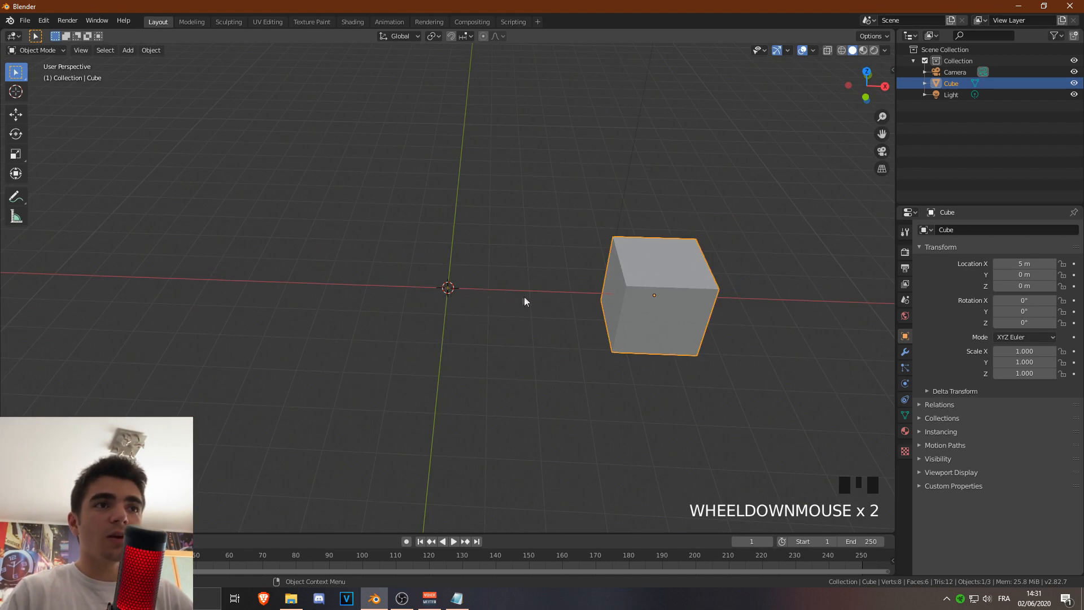
{"action": "scroll", "coordinate": [635, 320], "scroll_direction": "down", "scroll_amount": 1}
{"action": "middle_click_drag", "start_coordinate": [614, 313], "coordinate": [495, 345]}
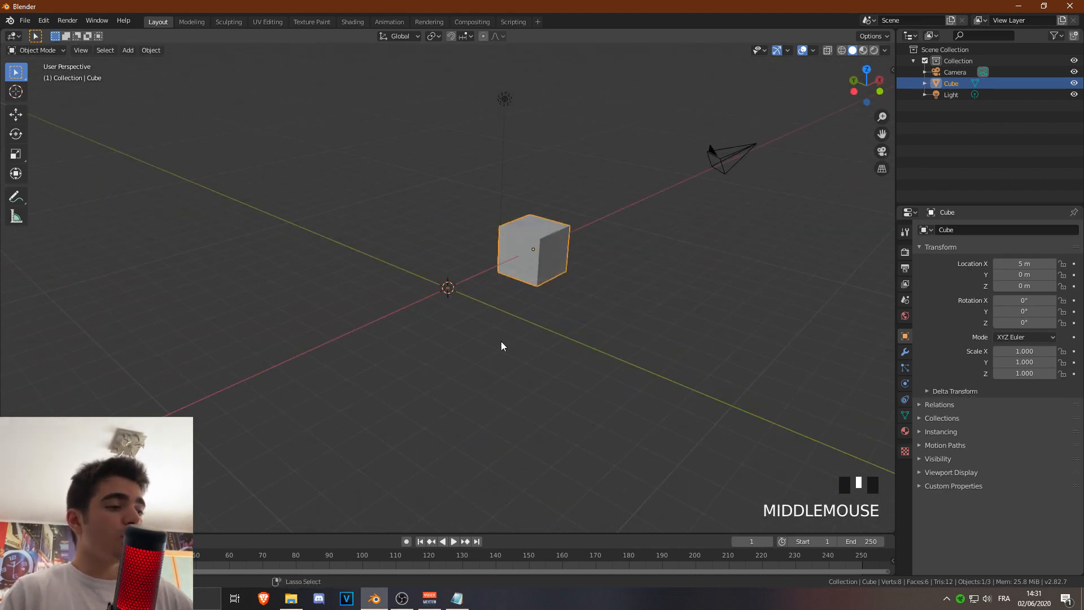
{"action": "key", "text": "ctrl+z"}
Move the cube exactly -5 m along the X axis and undo the move.
{"action": "type", "text": "gx-5"}
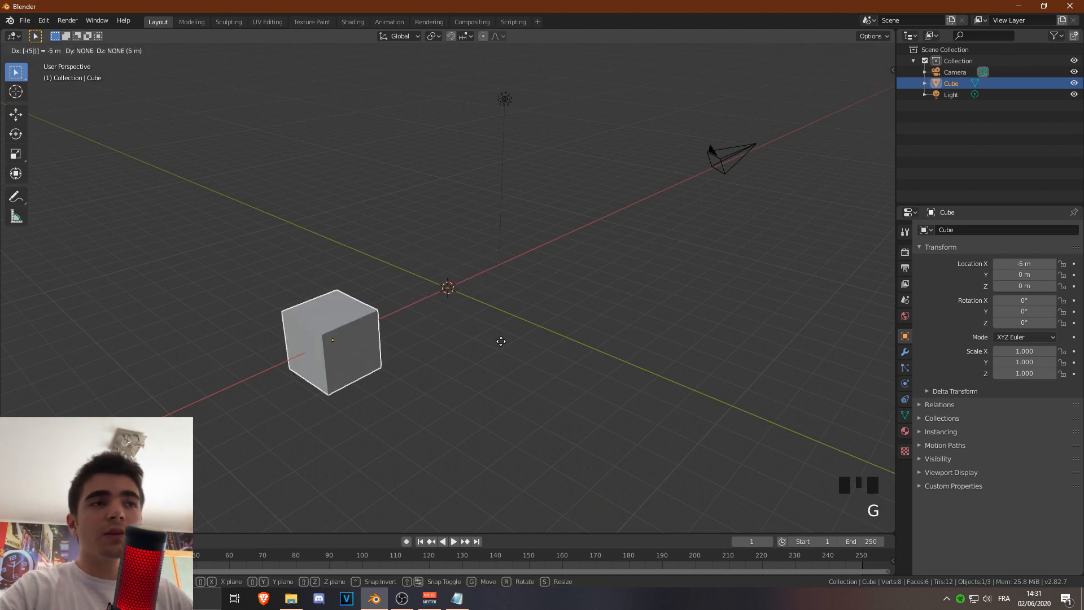
{"action": "left_click", "coordinate": [500, 341]}
{"action": "key", "text": "ctrl+z"}
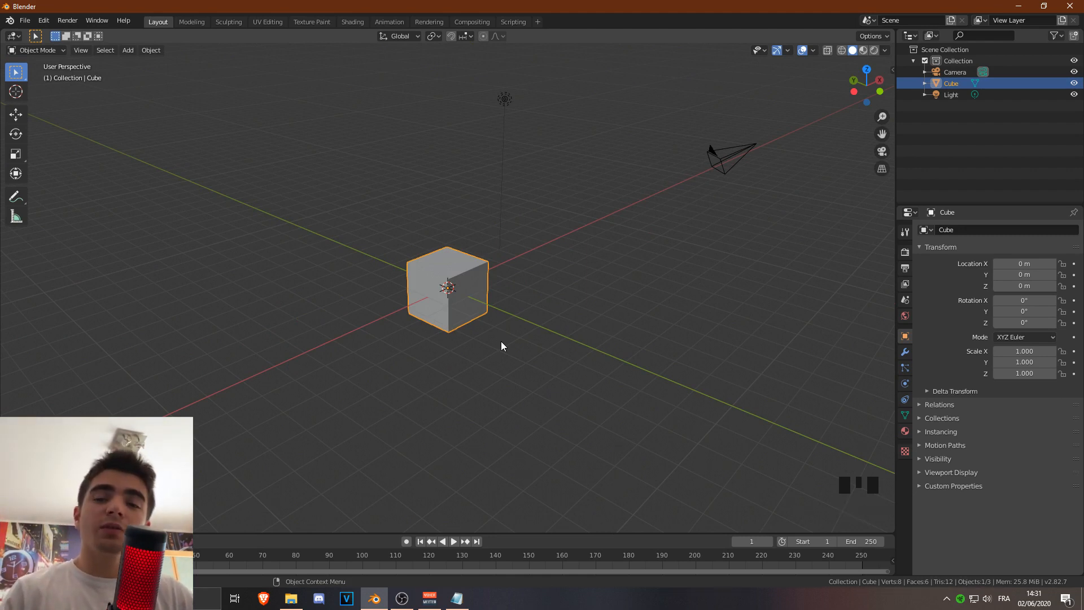
Show the viewport sidebar, look over the item transform and view settings, toggle its visibility, and return to the cube's transform values.
{"action": "key", "text": "n"}
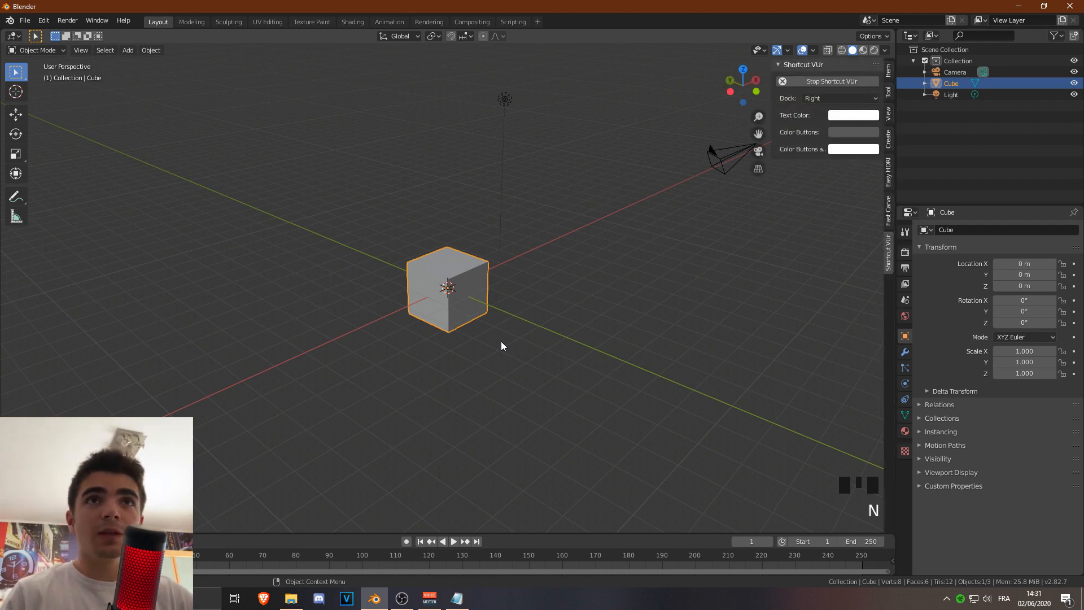
{"action": "left_click", "coordinate": [890, 69]}
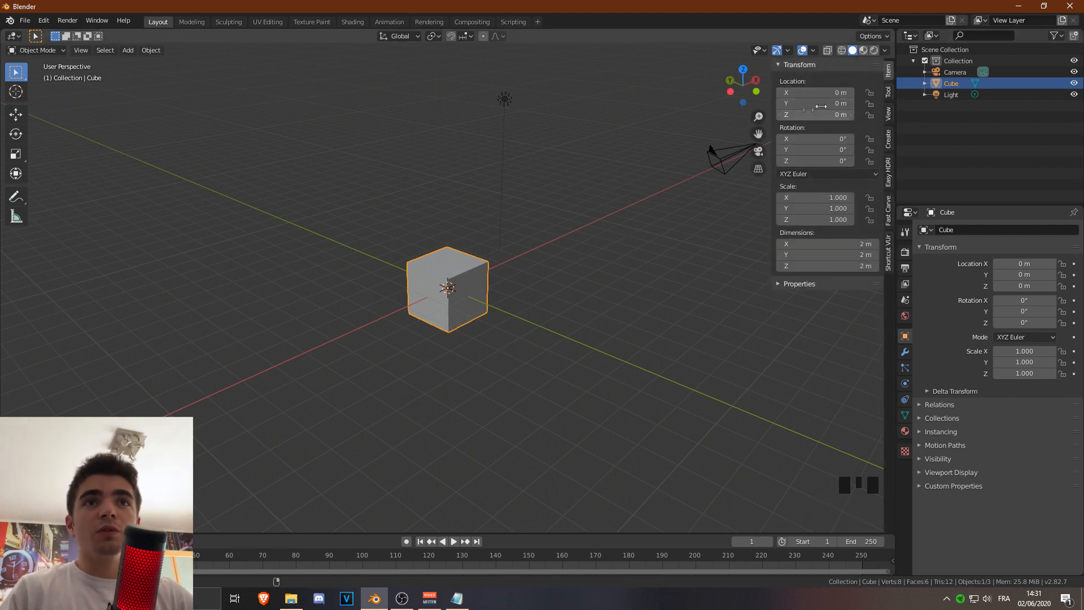
{"action": "left_click", "coordinate": [888, 109]}
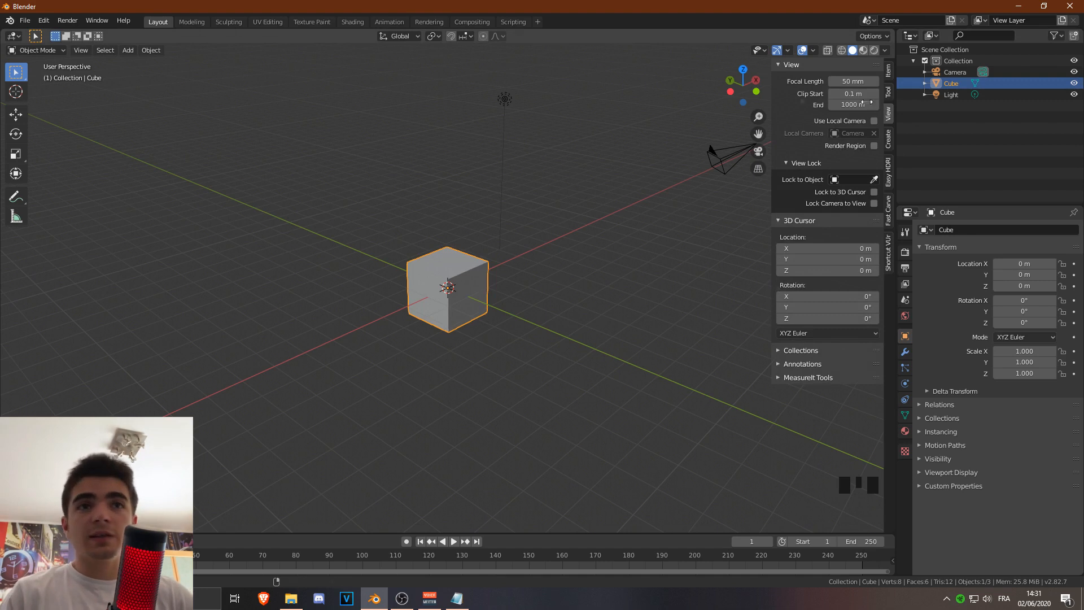
{"action": "key", "text": "n"}
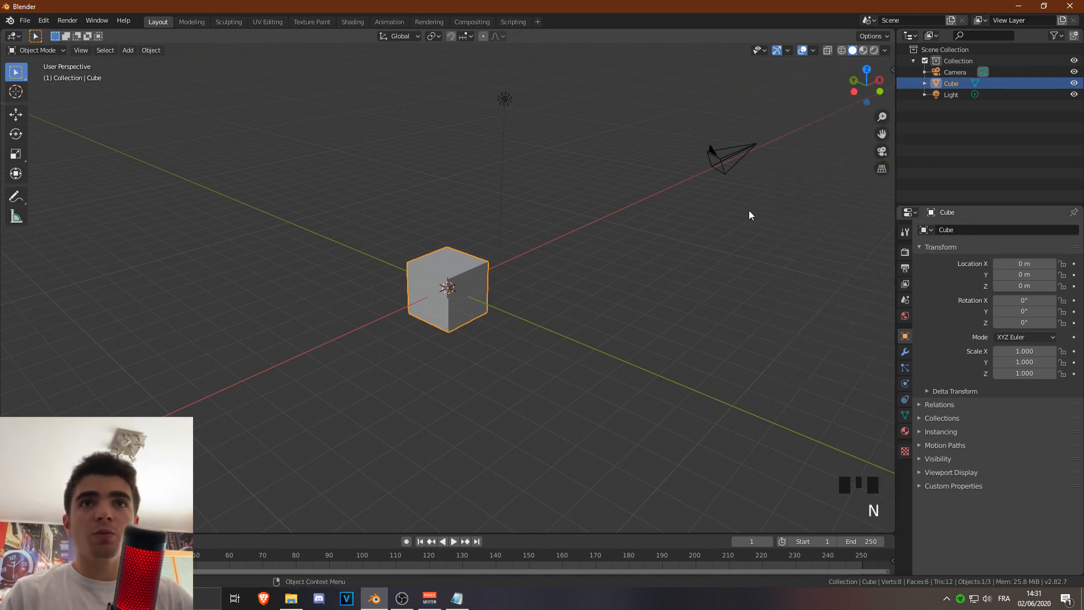
{"action": "key", "text": "n"}
{"action": "key", "text": "n"}
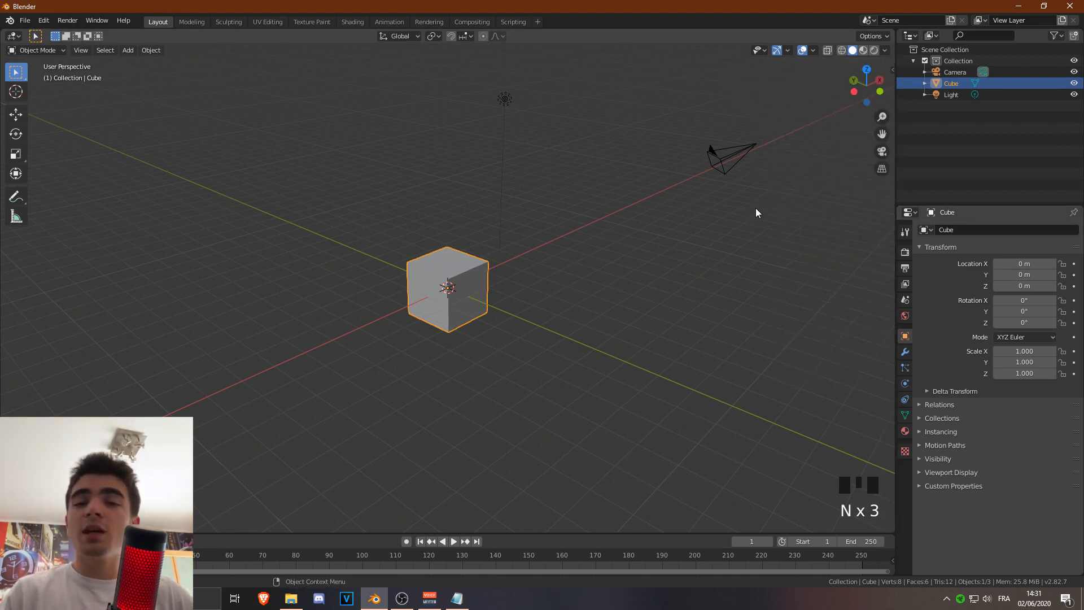
{"action": "key", "text": "n"}
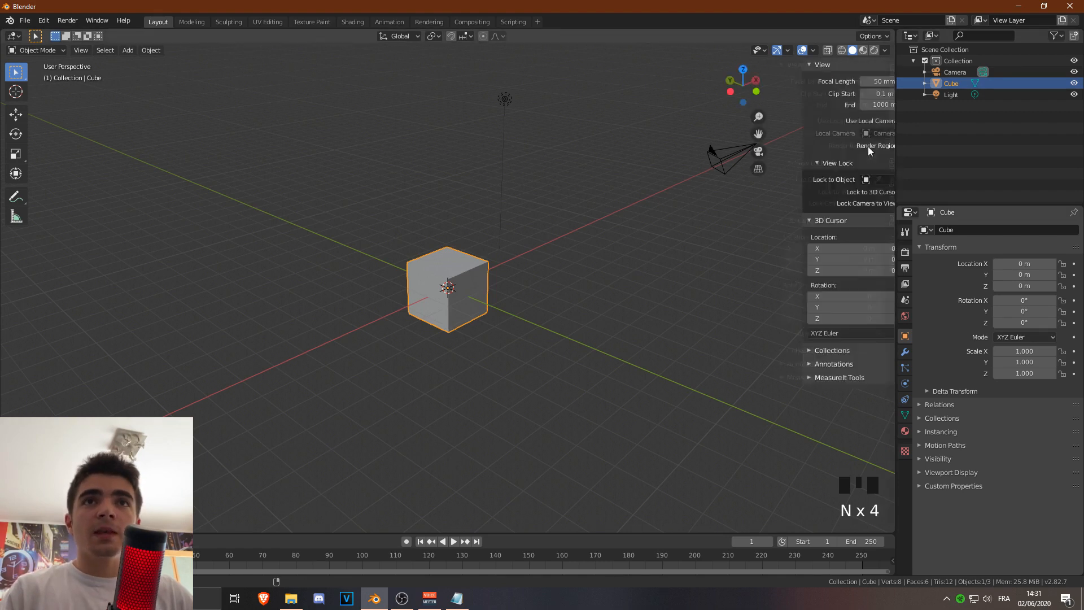
{"action": "left_click", "coordinate": [888, 71]}
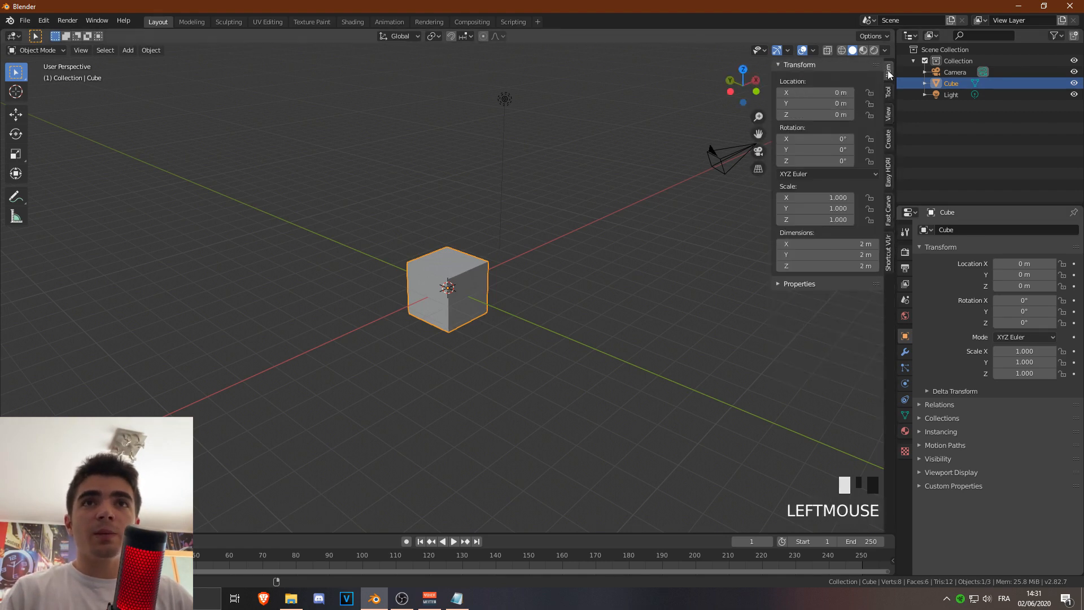
Compare the cube's transform values in the viewport sidebar with its object and modifier properties, and hide the sidebar.
{"action": "left_click", "coordinate": [777, 66]}
{"action": "left_click", "coordinate": [779, 65]}
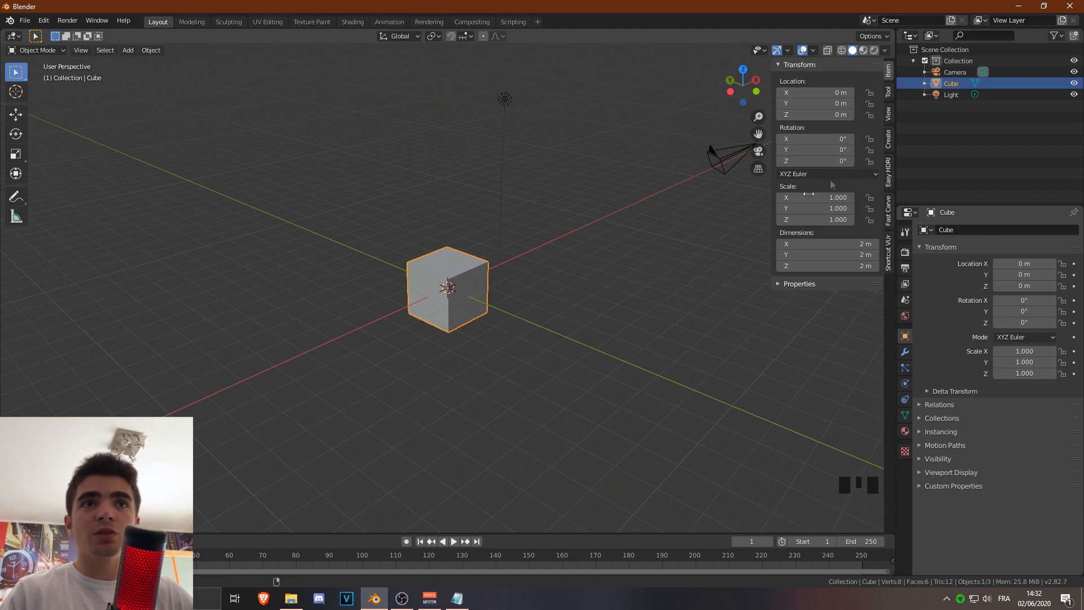
{"action": "scroll", "coordinate": [980, 370], "scroll_direction": "down", "scroll_amount": 2}
{"action": "scroll", "coordinate": [977, 355], "scroll_direction": "up", "scroll_amount": 3}
{"action": "left_click", "coordinate": [905, 352]}
{"action": "left_click", "coordinate": [905, 336]}
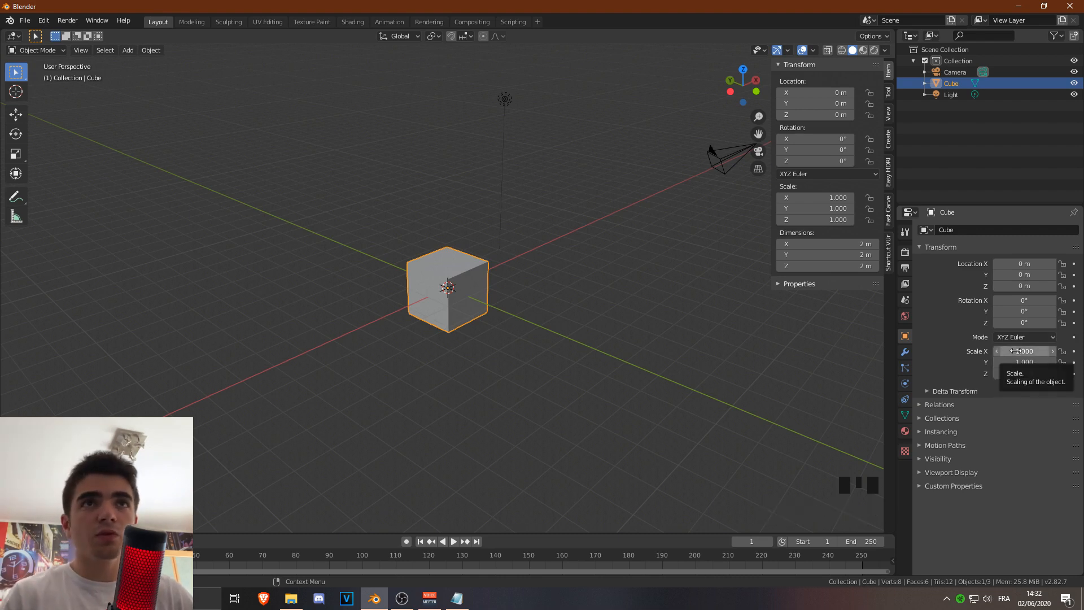
{"action": "key", "text": "n"}
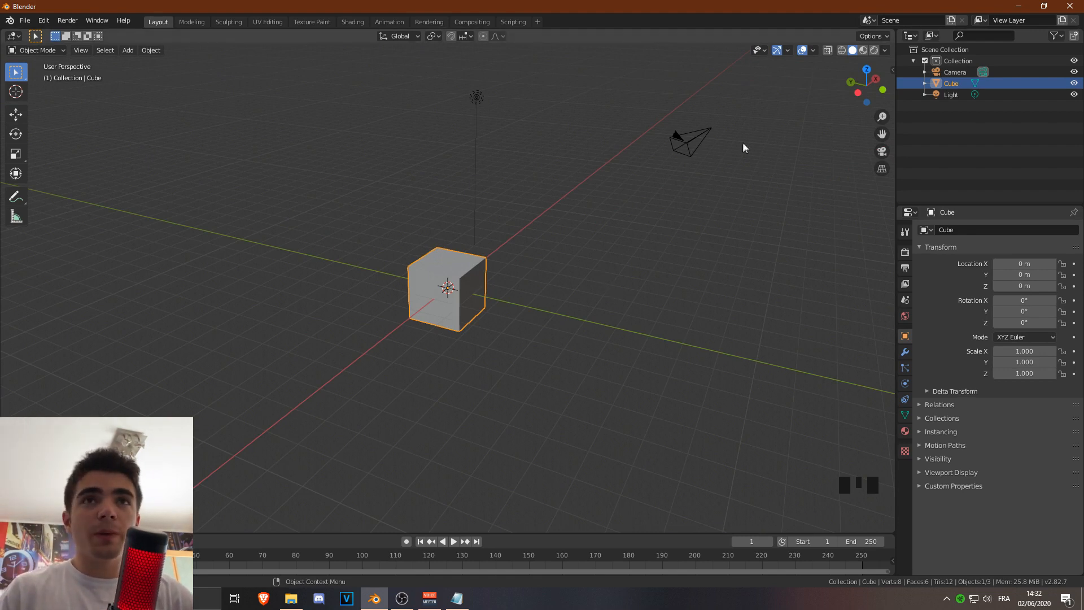
View the cube from the back, front, top and both X sides with the axis gizmo, and return to a perspective view.
{"action": "middle_click_drag", "start_coordinate": [743, 147], "coordinate": [736, 128]}
{"action": "left_click", "coordinate": [851, 83]}
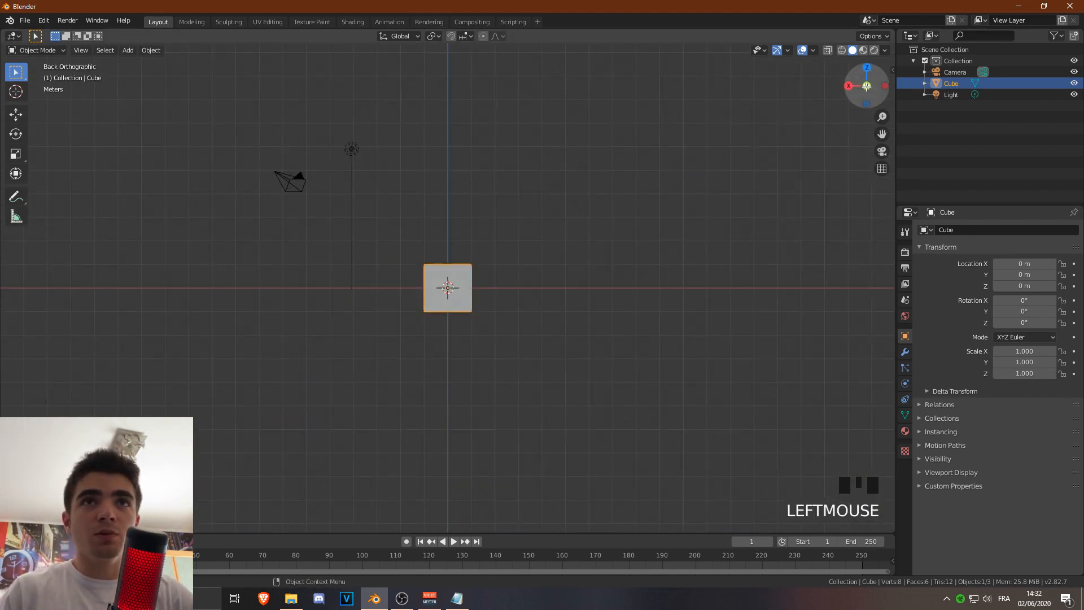
{"action": "left_click", "coordinate": [866, 86]}
{"action": "left_click", "coordinate": [867, 67]}
{"action": "left_click", "coordinate": [849, 86]}
{"action": "left_click", "coordinate": [866, 86]}
{"action": "scroll", "coordinate": [636, 181], "scroll_direction": "down", "scroll_amount": 1}
{"action": "scroll", "coordinate": [621, 173], "scroll_direction": "up", "scroll_amount": 2}
{"action": "middle_click_drag", "start_coordinate": [621, 173], "coordinate": [705, 204]}
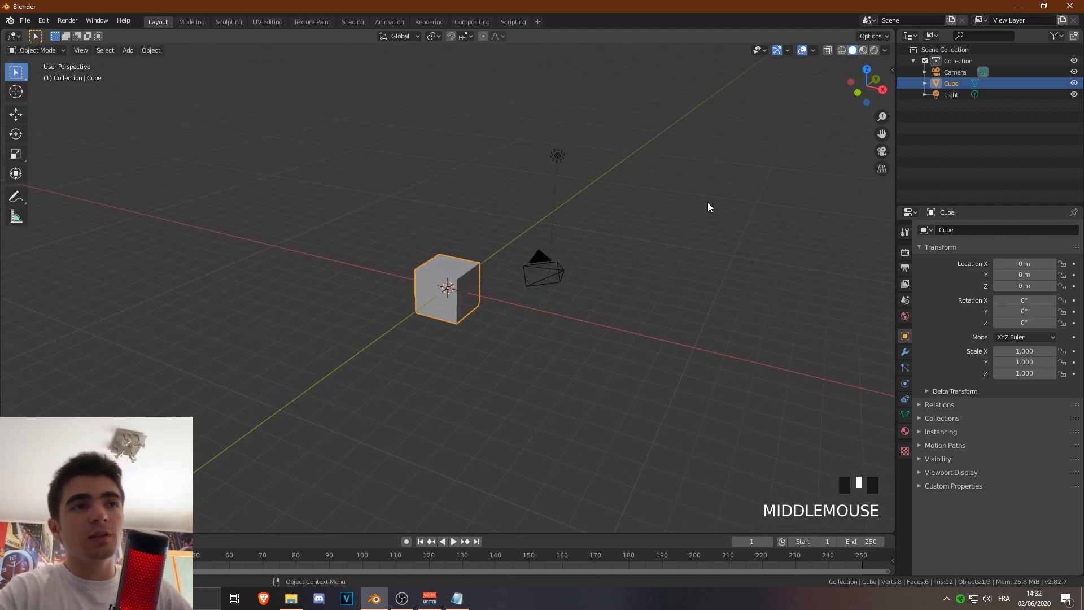
View the cube in the front, right and top orthographic views in turn.
{"action": "key", "text": "KP_1"}
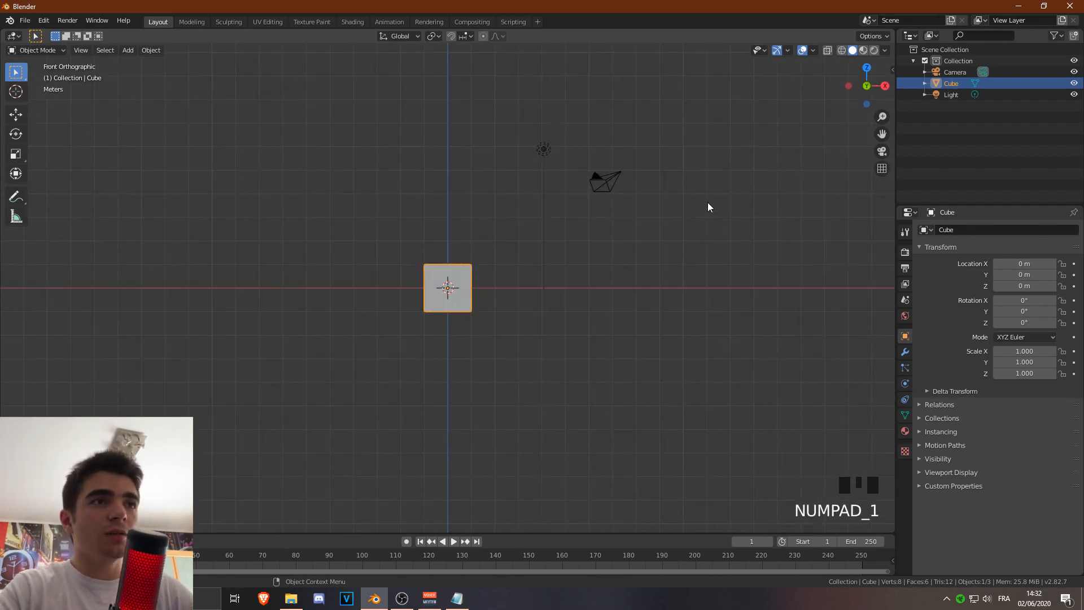
{"action": "key", "text": "KP_3"}
{"action": "key", "text": "KP_7"}
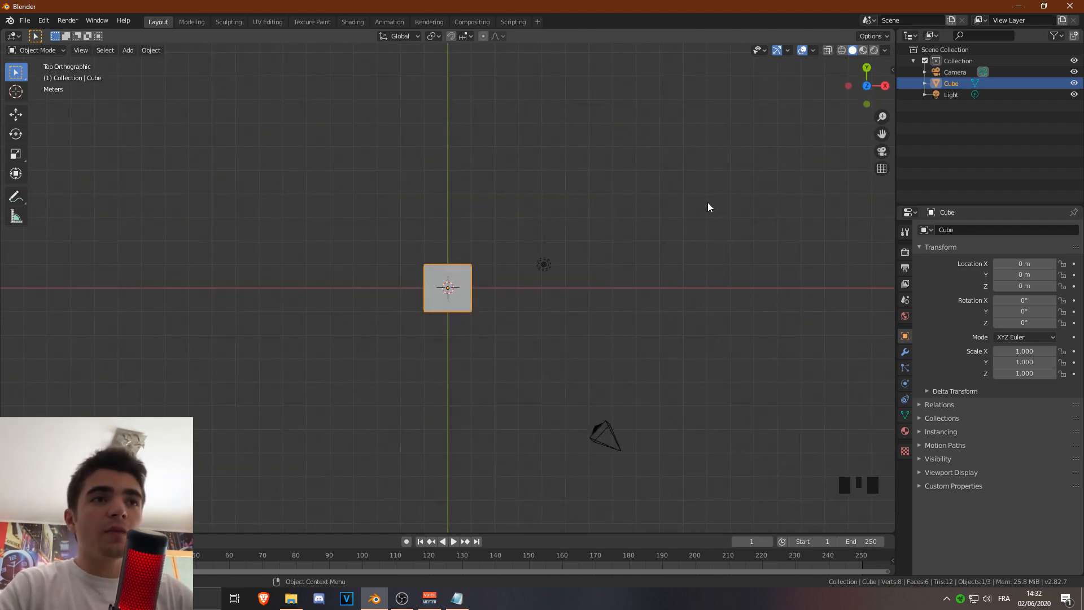
Switch the top view between perspective and orthographic projection twice, ending in orthographic.
{"action": "key", "text": "KP_5"}
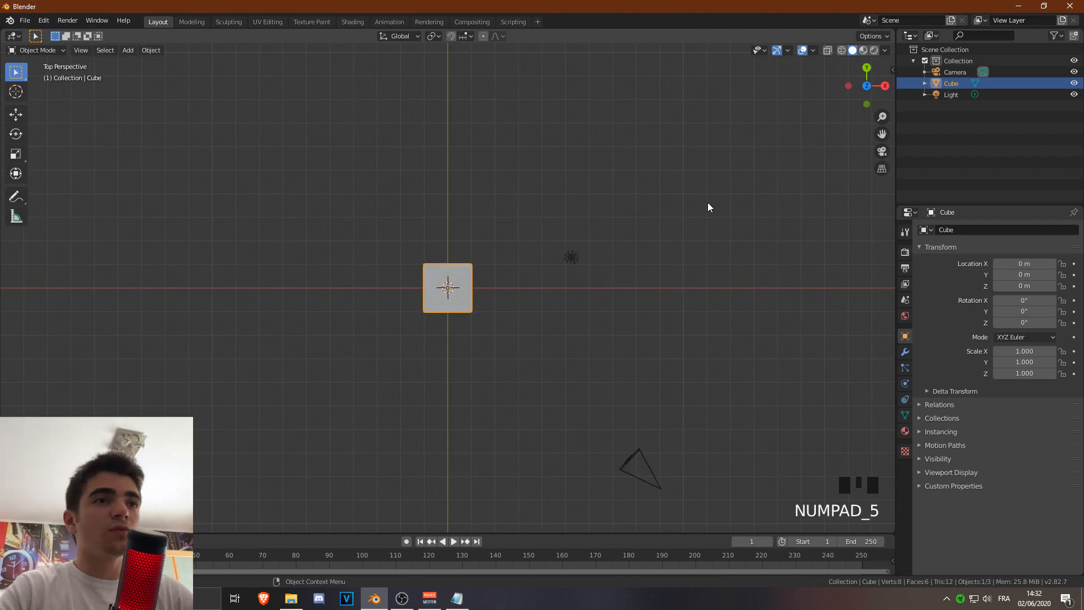
{"action": "key", "text": "KP_5"}
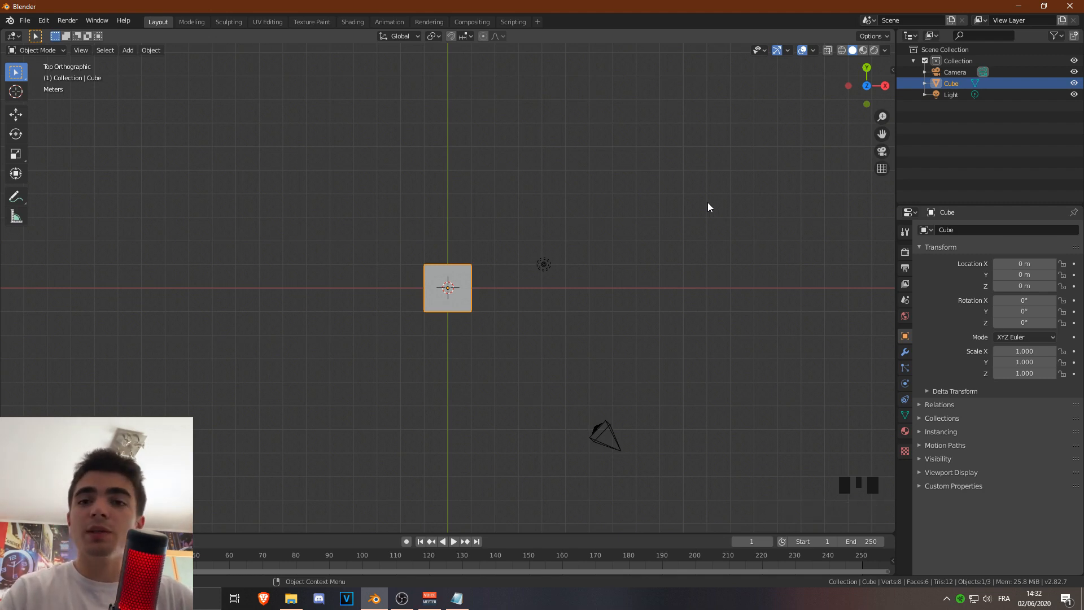
{"action": "key", "text": "KP_5"}
{"action": "key", "text": "KP_5"}
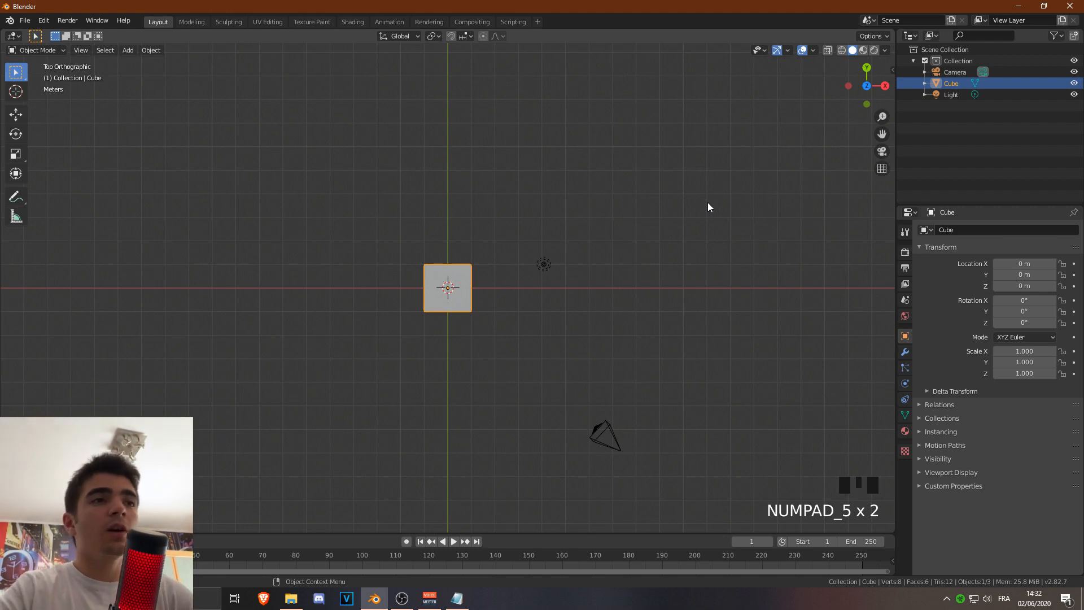
Set the front view and orbit the view stepwise rightward around the cube to its back side.
{"action": "key", "text": "KP_1"}
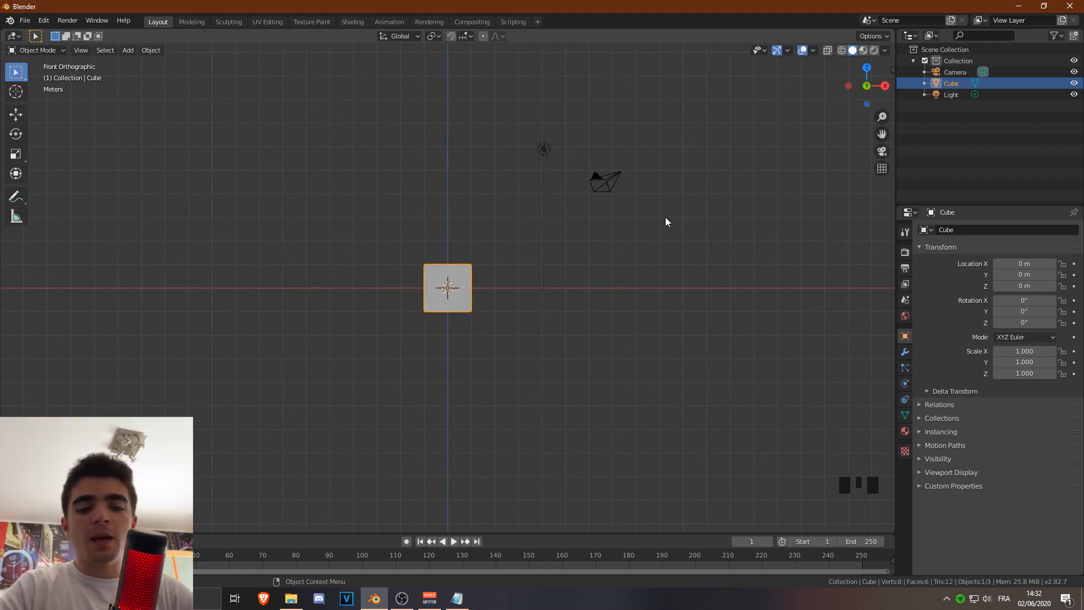
{"action": "key", "text": "KP_6"}
{"action": "key", "text": "KP_6"}
{"action": "key", "text": "KP_6"}
{"action": "key", "text": "KP_6"}
{"action": "key", "text": "KP_6"}
{"action": "key", "text": "KP_6"}
{"action": "key", "text": "KP_6"}
{"action": "key", "text": "KP_6"}
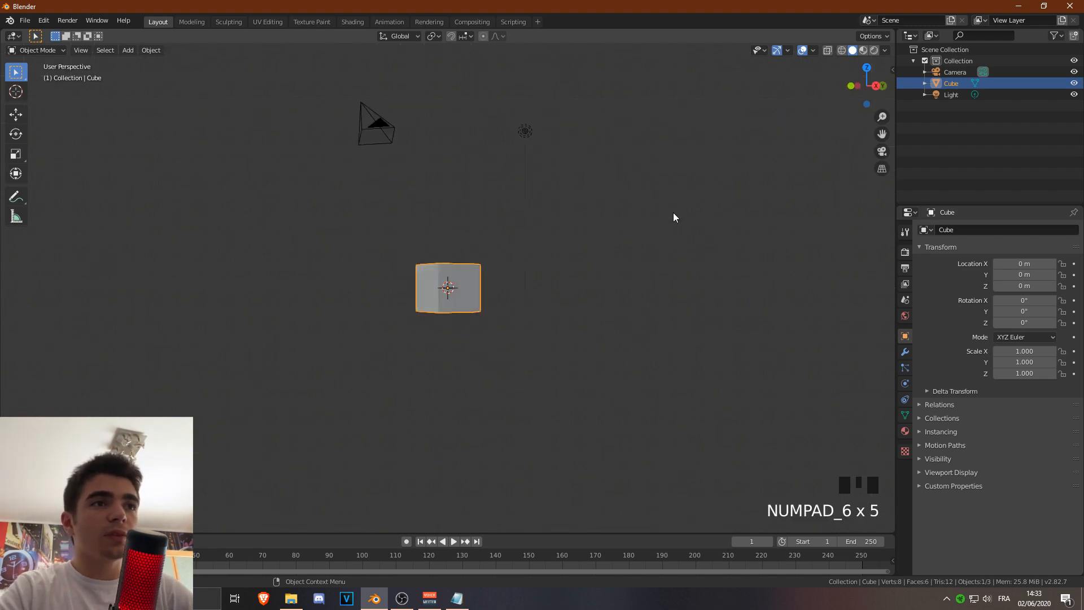
{"action": "key", "text": "KP_6"}
{"action": "key", "text": "KP_6"}
{"action": "key", "text": "KP_6"}
{"action": "key", "text": "KP_6"}
{"action": "key", "text": "KP_6"}
{"action": "key", "text": "KP_6"}
{"action": "key", "text": "KP_6"}
{"action": "key", "text": "KP_6"}
{"action": "key", "text": "KP_6"}
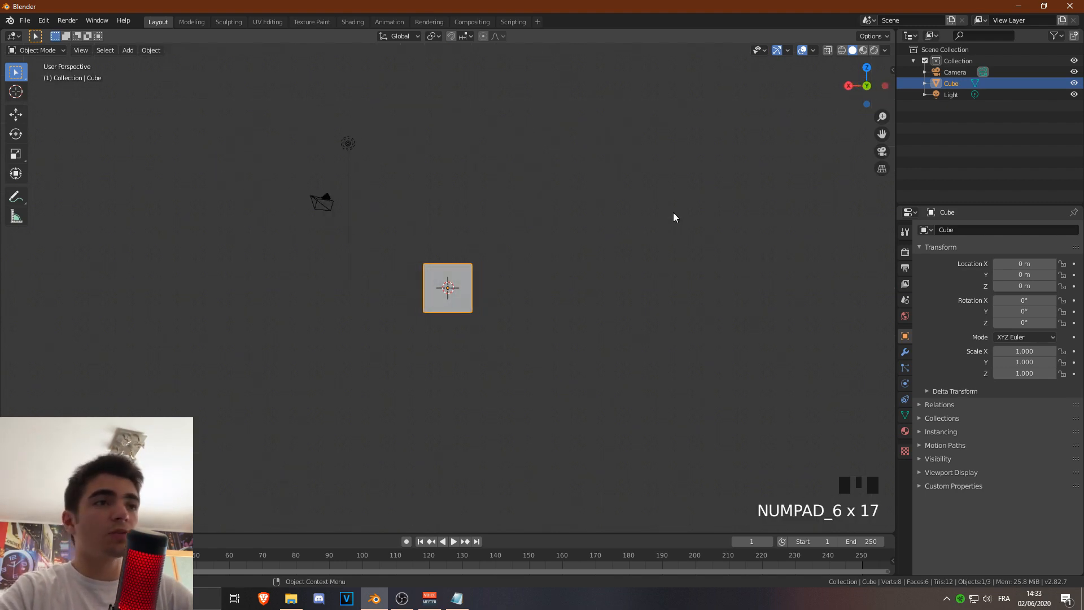
Orbit the view stepwise leftward around the cube, and return to a raised perspective view.
{"action": "key", "text": "KP_4"}
{"action": "key", "text": "KP_4"}
{"action": "key", "text": "KP_4"}
{"action": "key", "text": "KP_4"}
{"action": "key", "text": "KP_4"}
{"action": "key", "text": "KP_4"}
{"action": "key", "text": "KP_4"}
{"action": "key", "text": "KP_4"}
{"action": "key", "text": "KP_4"}
{"action": "key", "text": "KP_4"}
{"action": "key", "text": "KP_4"}
{"action": "key", "text": "KP_4"}
{"action": "key", "text": "KP_4"}
{"action": "key", "text": "KP_4"}
{"action": "key", "text": "KP_4"}
{"action": "key", "text": "KP_4"}
{"action": "key", "text": "KP_4"}
{"action": "key", "text": "KP_4"}
{"action": "key", "text": "KP_4"}
{"action": "key", "text": "KP_4"}
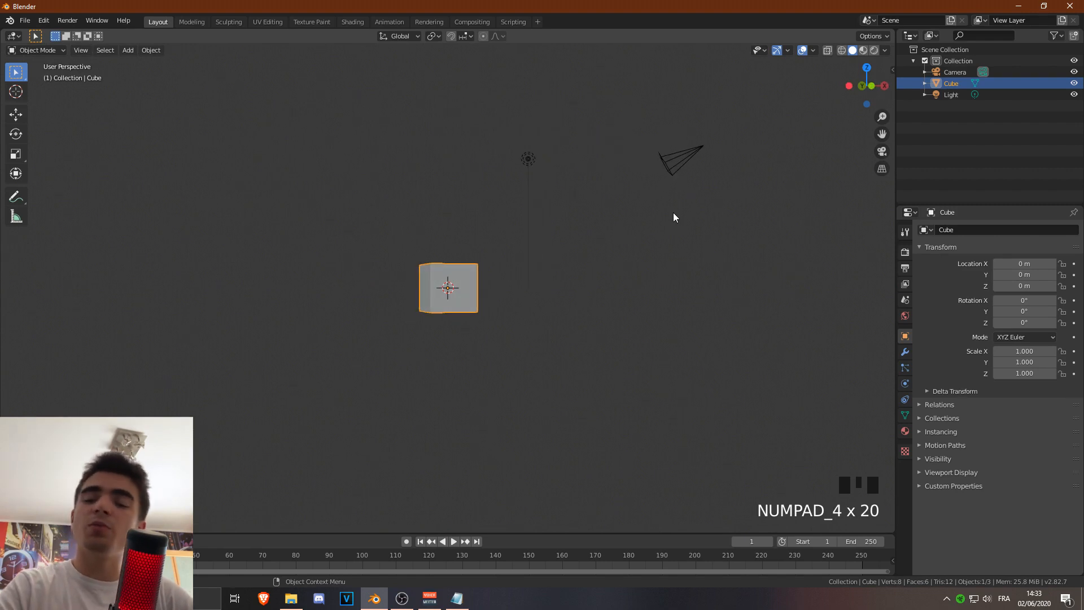
{"action": "middle_click_drag", "start_coordinate": [673, 212], "coordinate": [664, 194]}
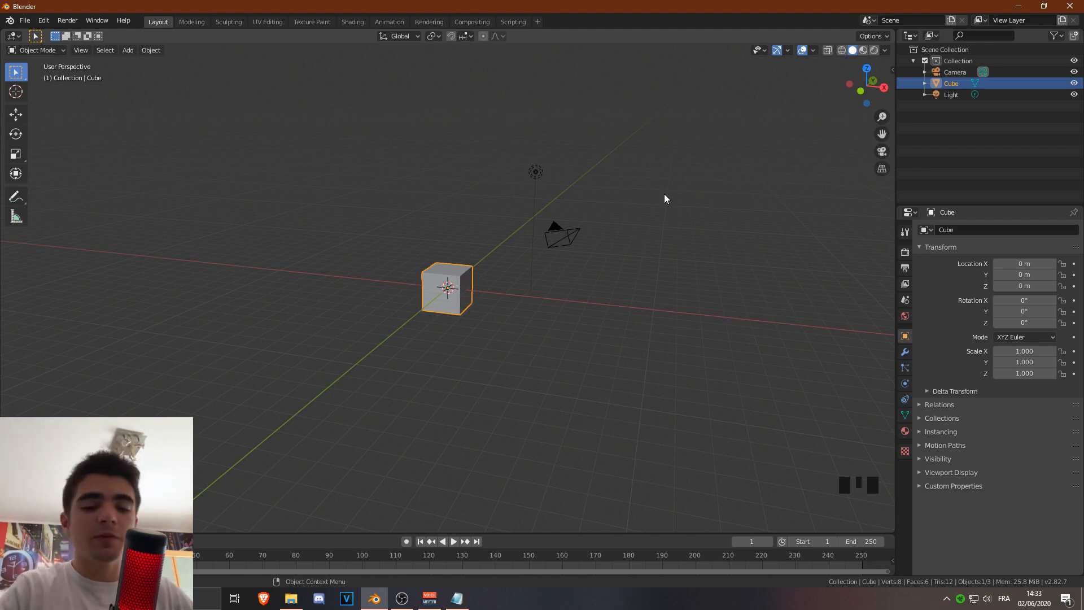
View the cube from the front and the opposite back, and from the top and the opposite bottom.
{"action": "key", "text": "KP_1"}
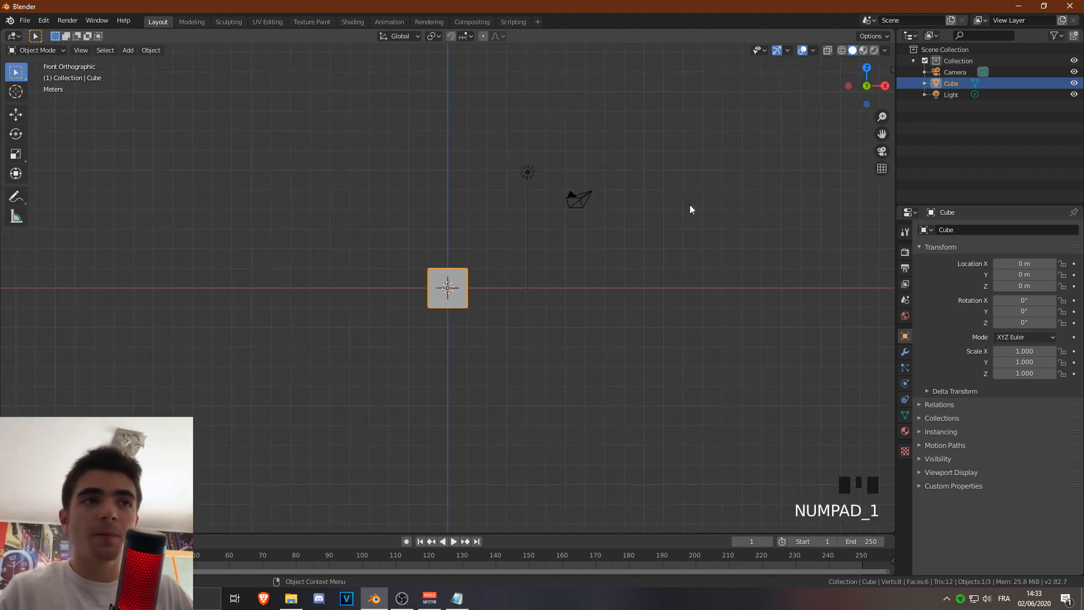
{"action": "middle_click_drag", "start_coordinate": [689, 204], "coordinate": [660, 230]}
{"action": "key", "text": "ctrl+KP_1"}
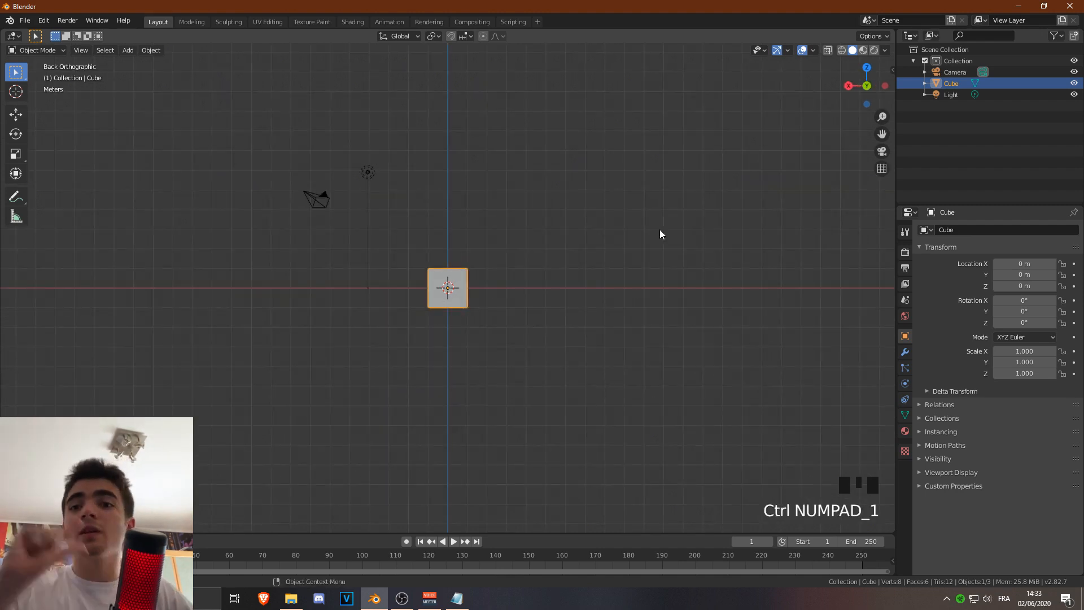
{"action": "key", "text": "KP_7"}
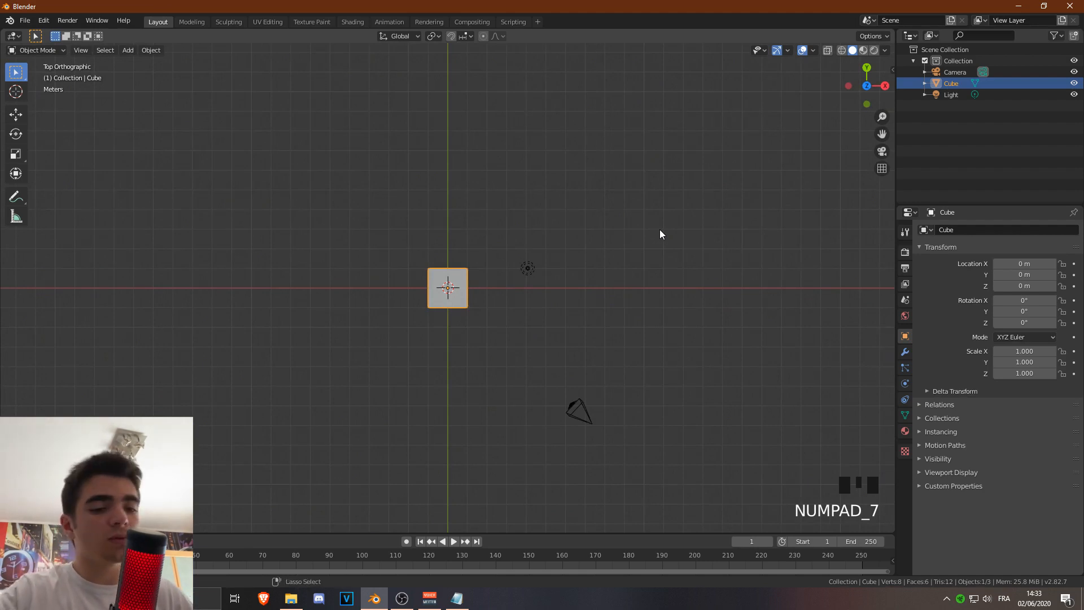
{"action": "key", "text": "ctrl+KP_7"}
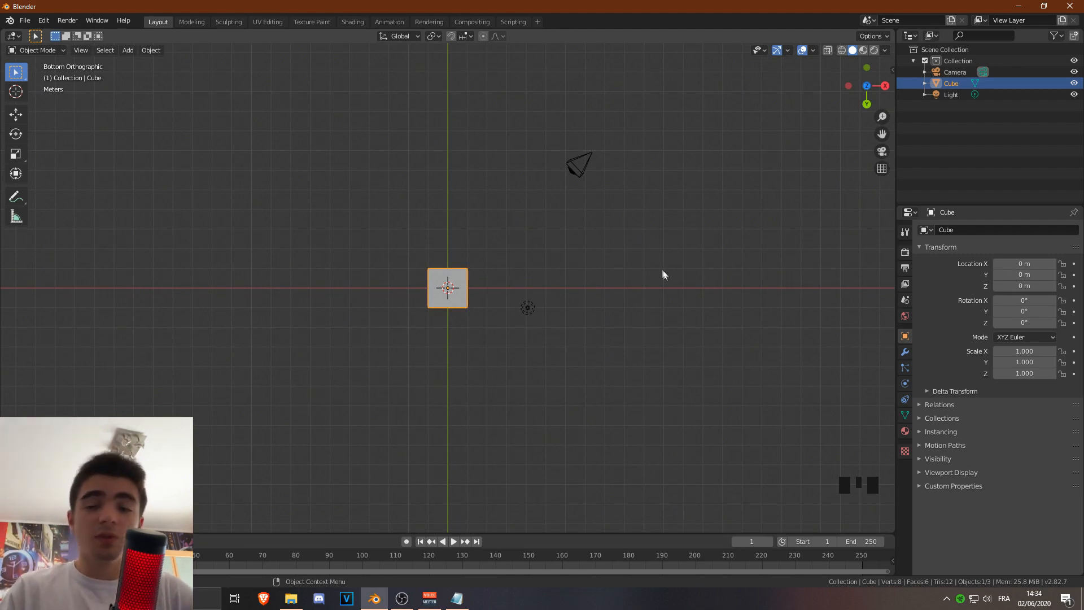
Return to a perspective view, look through the scene camera, and leave the camera view.
{"action": "middle_click_drag", "start_coordinate": [670, 263], "coordinate": [671, 350]}
{"action": "scroll", "coordinate": [672, 350], "scroll_direction": "up", "scroll_amount": 4}
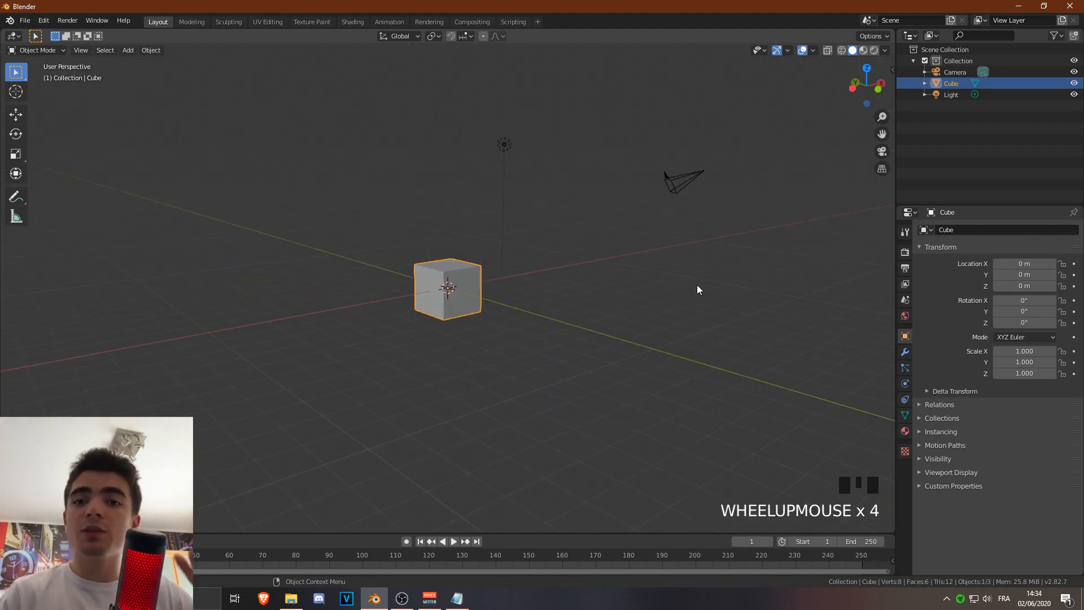
{"action": "key", "text": "KP_0"}
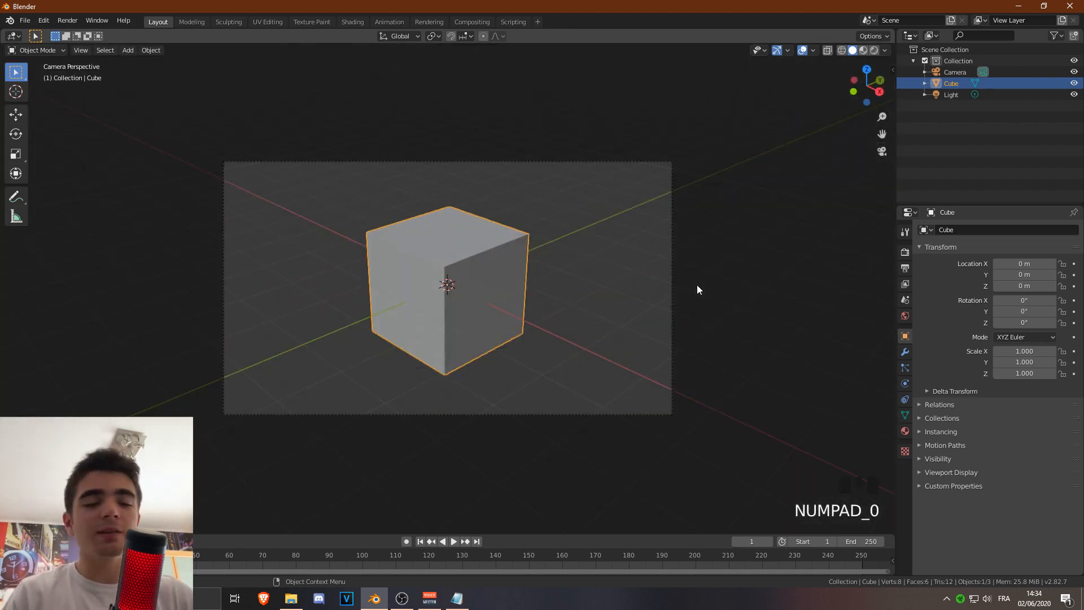
{"action": "key", "text": "KP_0"}
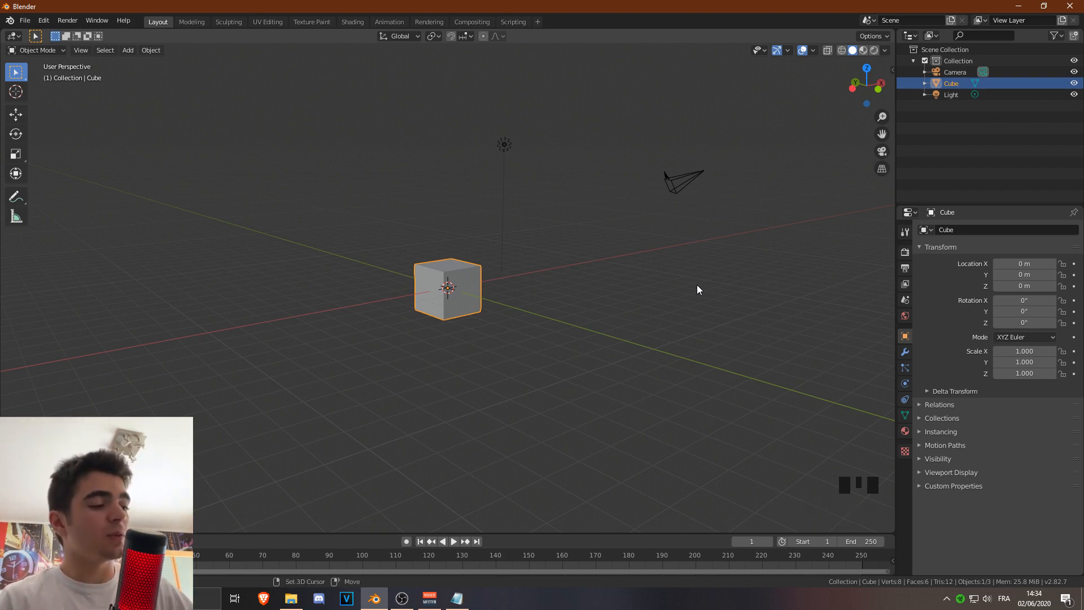
Look over the object types that can be added, and delete the default cube.
{"action": "key", "text": "shift+a"}
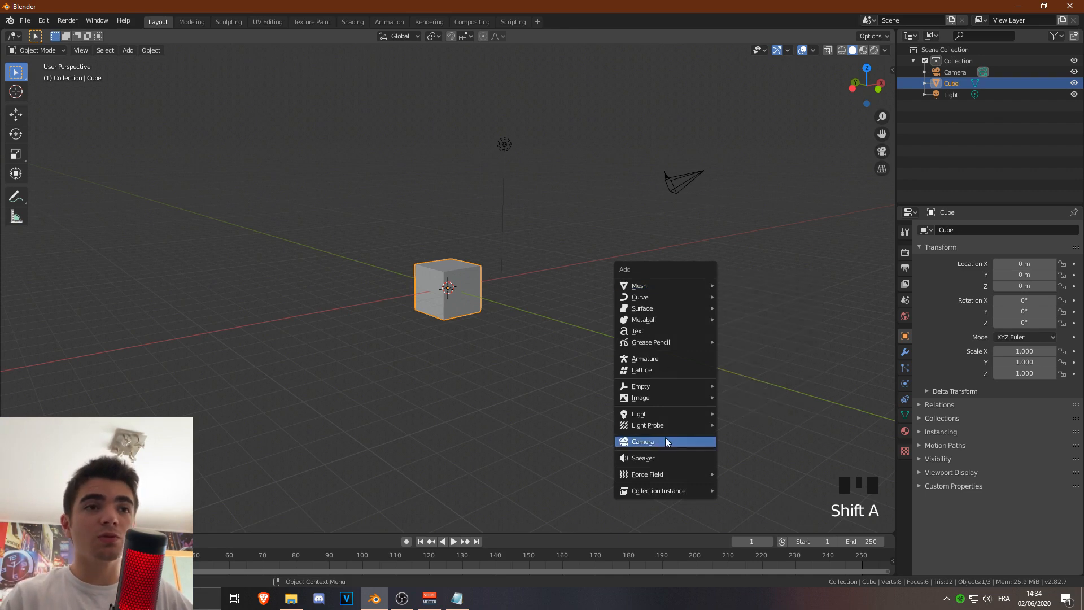
{"action": "mouse_move", "coordinate": [639, 284]}
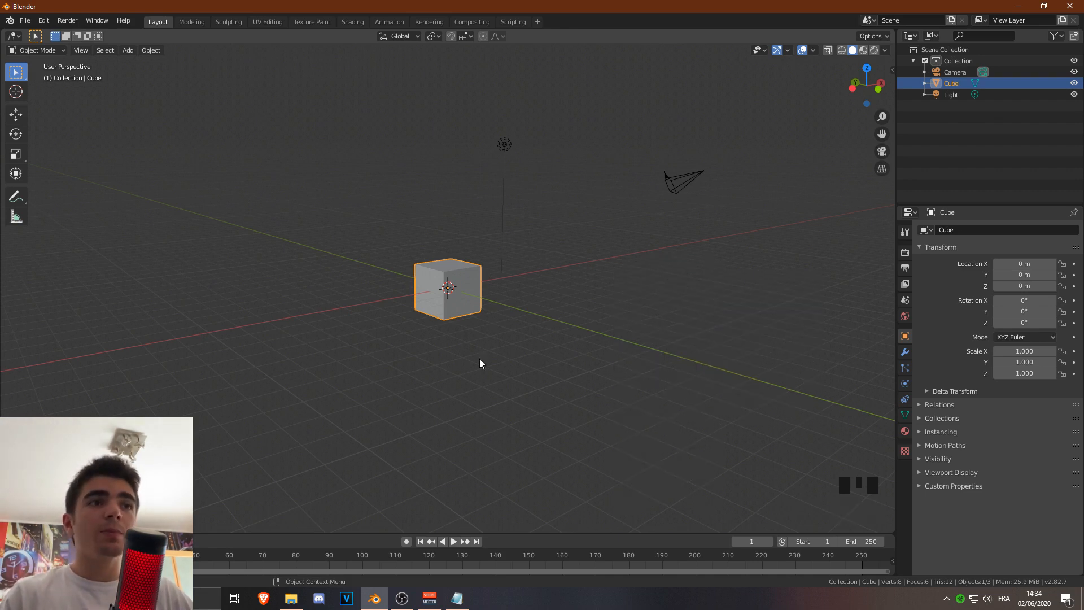
{"action": "scroll", "coordinate": [531, 350], "scroll_direction": "up", "scroll_amount": 2}
{"action": "scroll", "coordinate": [523, 341], "scroll_direction": "up", "scroll_amount": 1}
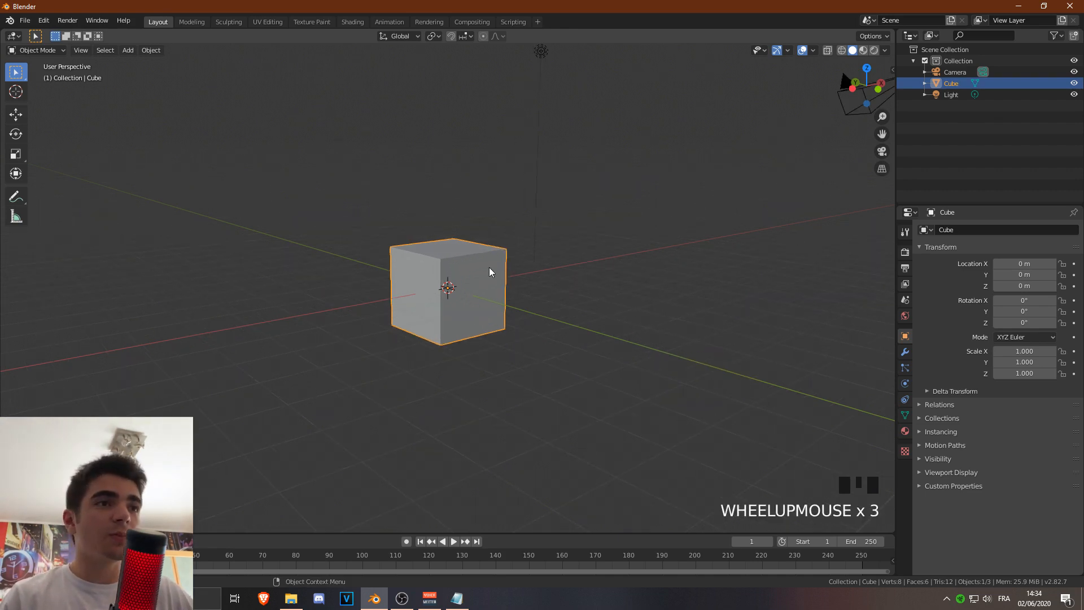
{"action": "key", "text": "x"}
{"action": "left_click", "coordinate": [466, 268]}
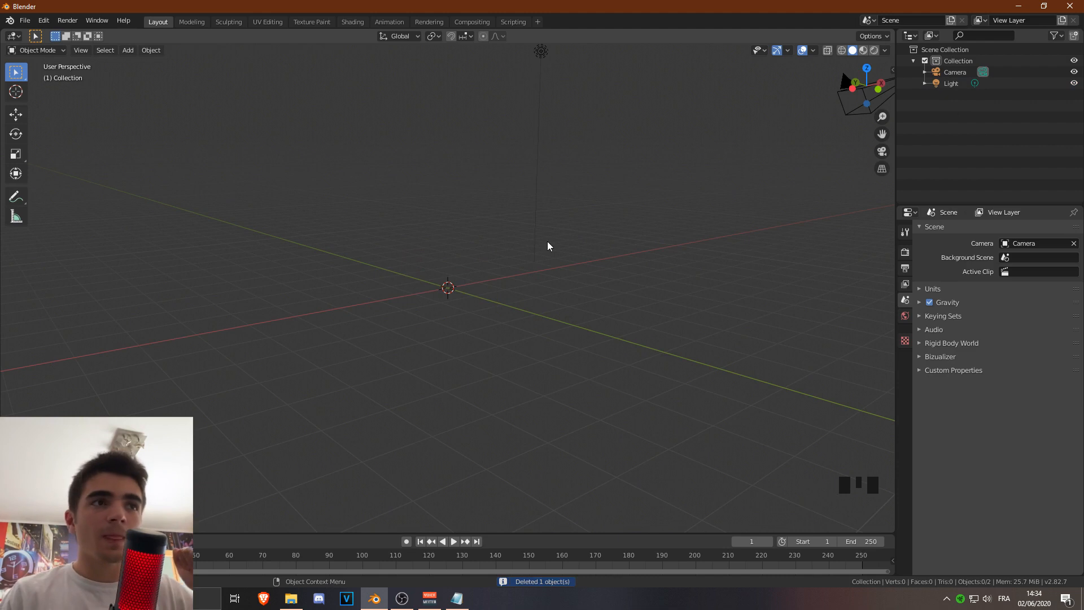
Add a new mesh cube at the world origin.
{"action": "key", "text": "shift+a"}
{"action": "mouse_move", "coordinate": [547, 241]}
{"action": "left_click", "coordinate": [601, 251]}
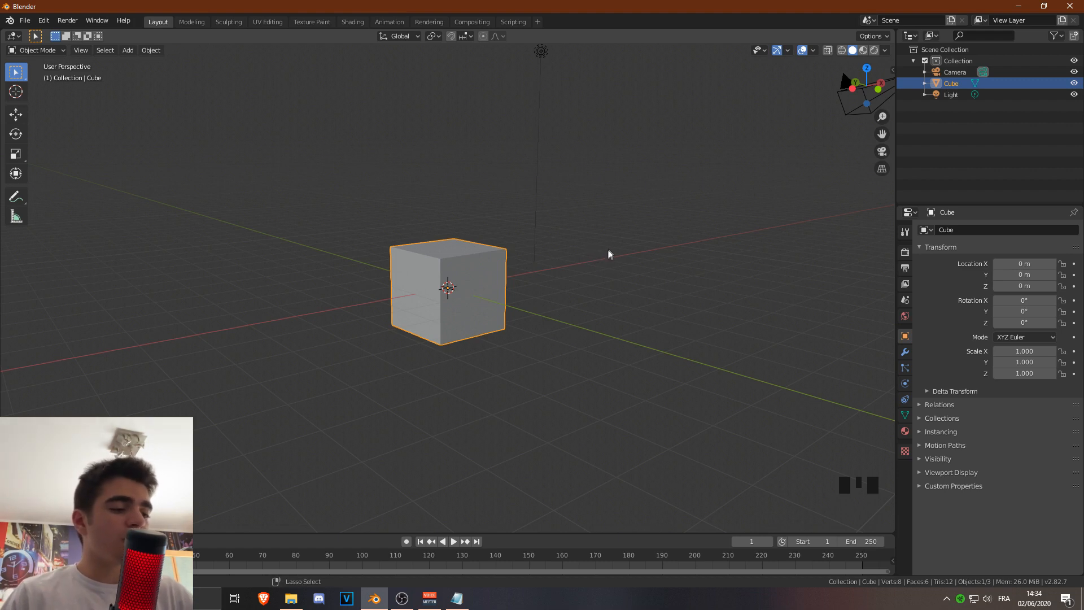
Try copying and pasting the cube and moving the pasted copy aside, delete the copy, and reselect the original.
{"action": "key", "text": "ctrl+c"}
{"action": "key", "text": "ctrl+v"}
{"action": "key", "text": "g"}
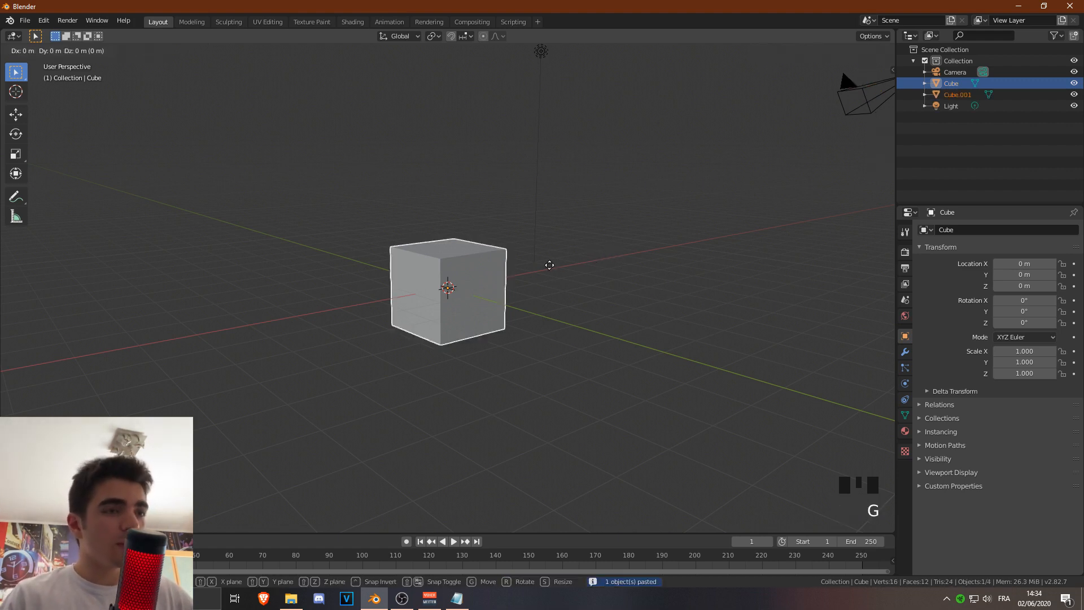
{"action": "left_click", "coordinate": [714, 246]}
{"action": "key", "text": "Delete"}
{"action": "left_click", "coordinate": [502, 255]}
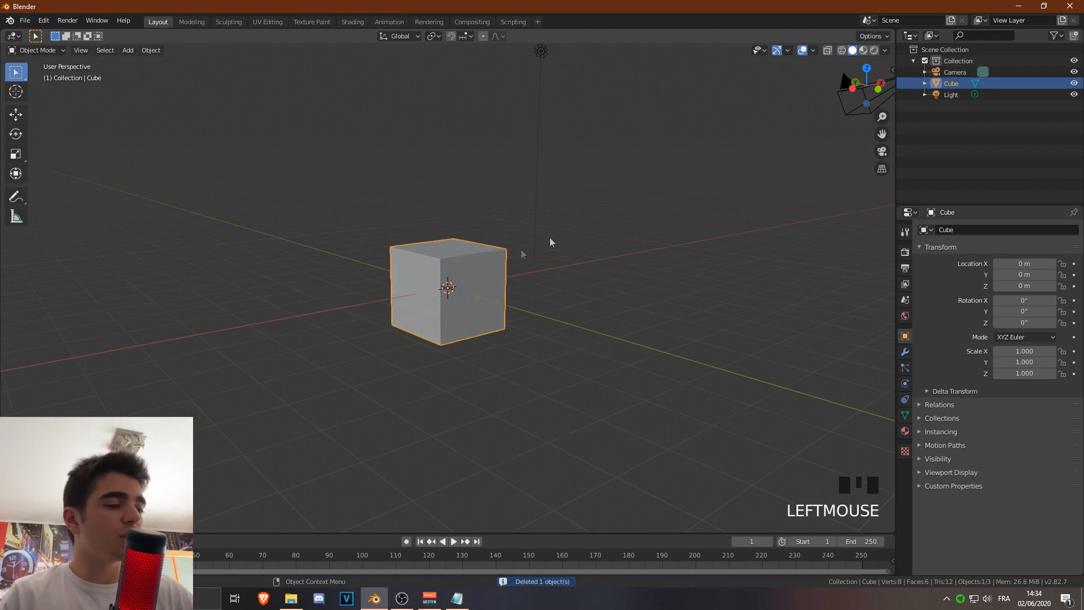
Duplicate the cube with a free move to about (3.4, -1.96, 2.39) m, delete the duplicate, and reselect the original.
{"action": "key", "text": "shift+d"}
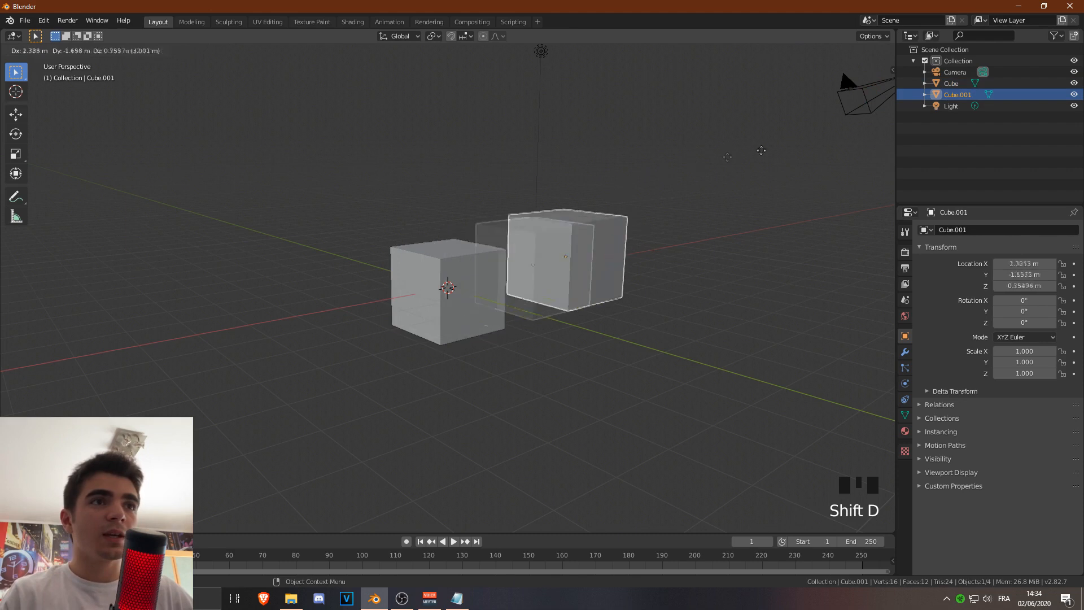
{"action": "left_click", "coordinate": [784, 87]}
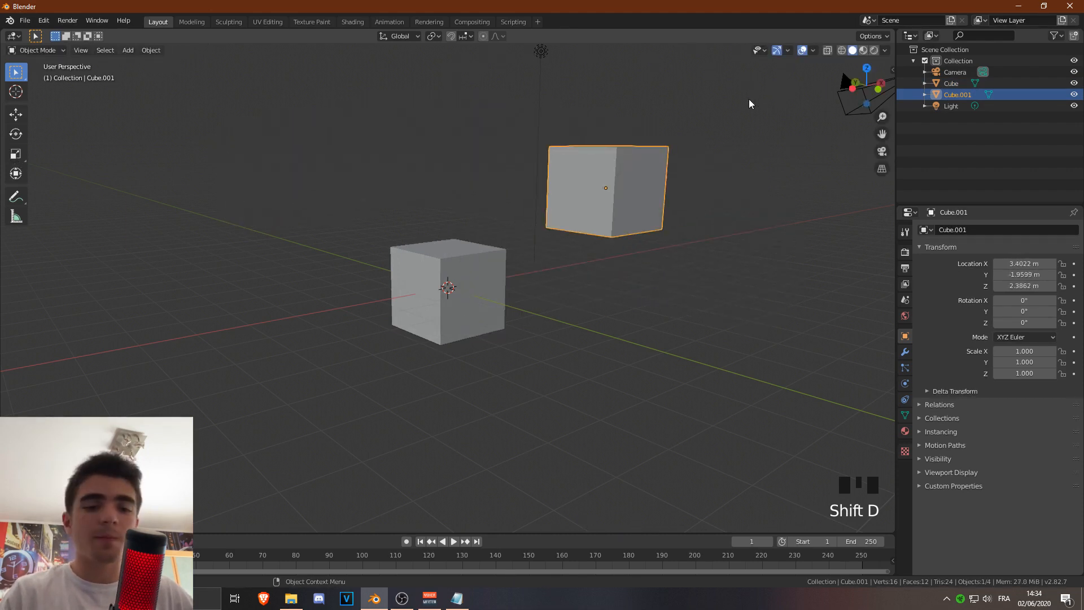
{"action": "key", "text": "Delete"}
{"action": "left_click", "coordinate": [499, 290]}
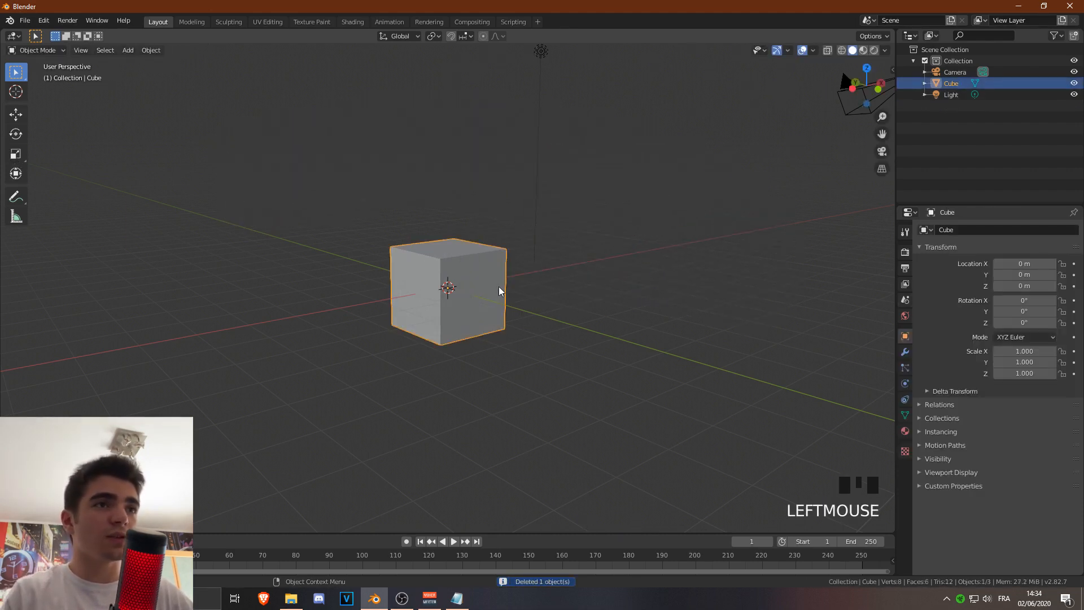
Duplicate the cube, try constraining the duplicate to the X, Y and Z axes, place it along Z, and delete it.
{"action": "key", "text": "shift+d"}
{"action": "key", "text": "x"}
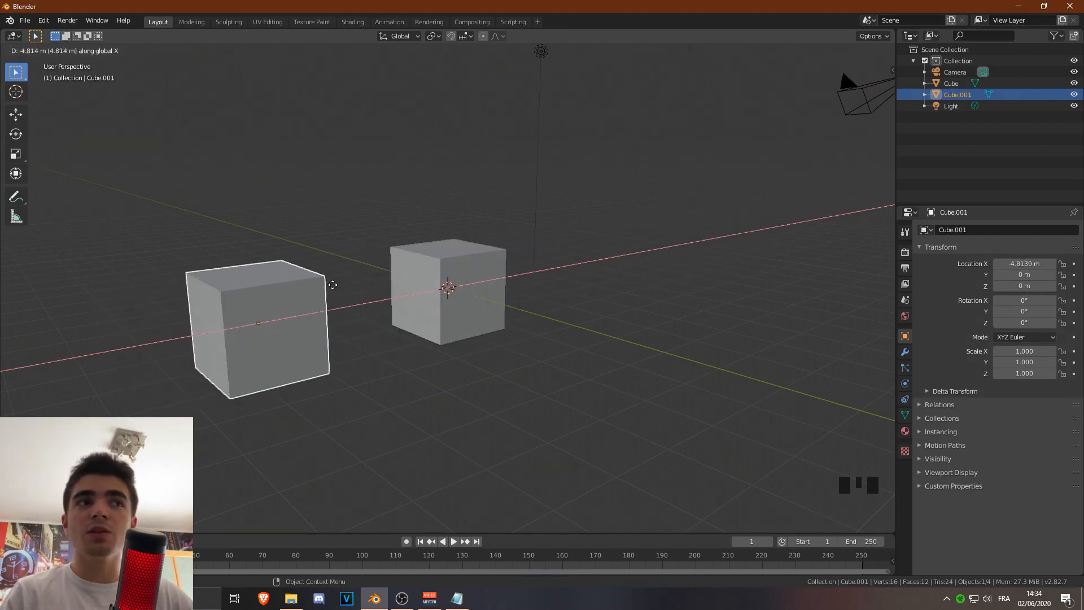
{"action": "key", "text": "y"}
{"action": "key", "text": "z"}
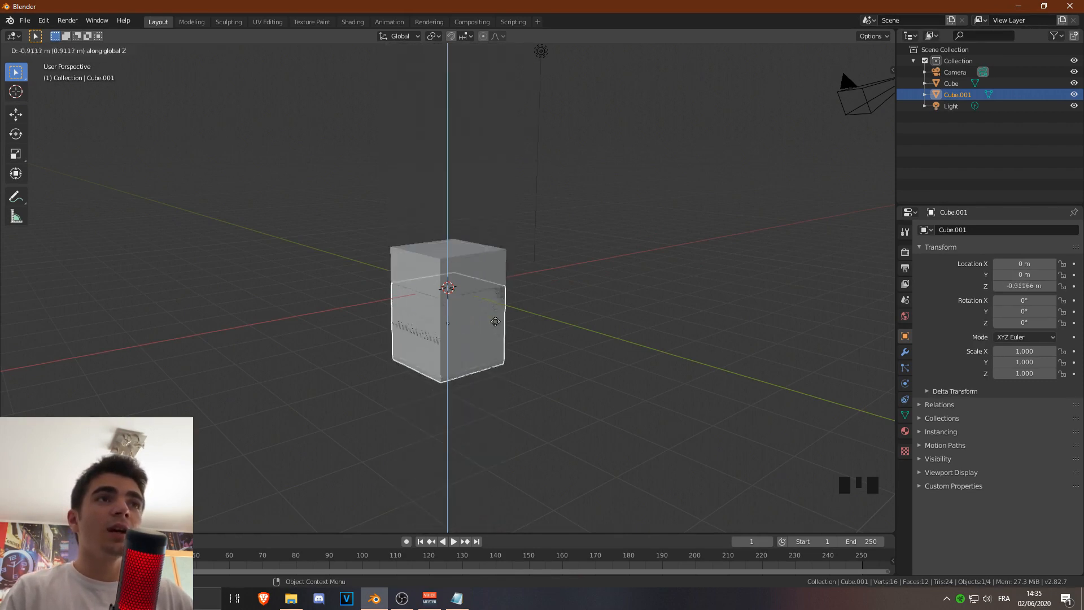
{"action": "left_click", "coordinate": [506, 129]}
{"action": "key", "text": "Delete"}
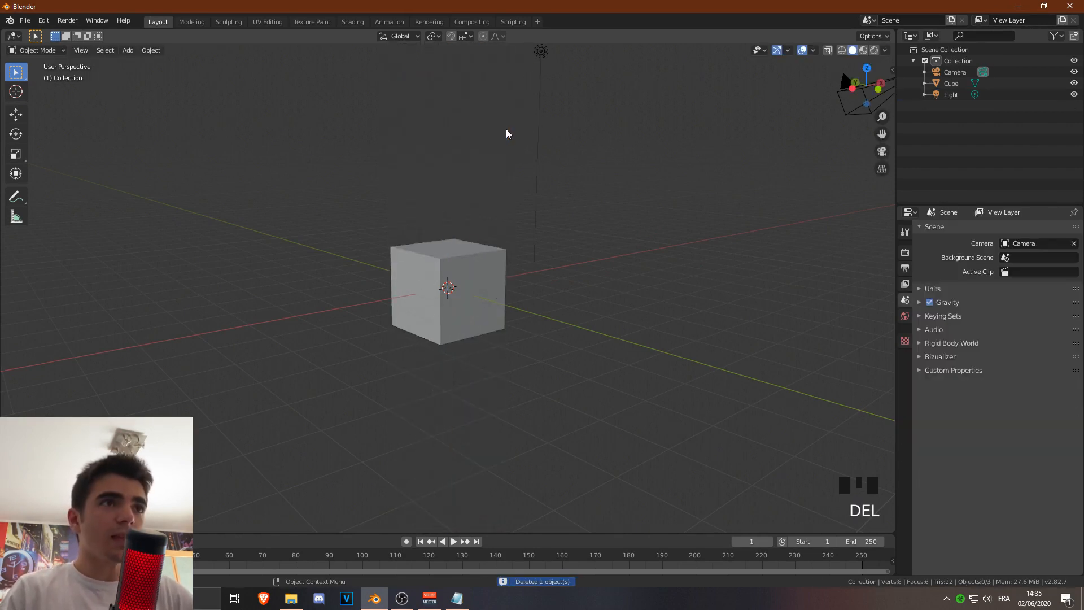
Select the cube and duplicate it eight times, scattering the copies around the original in two loose rows.
{"action": "left_click", "coordinate": [416, 276]}
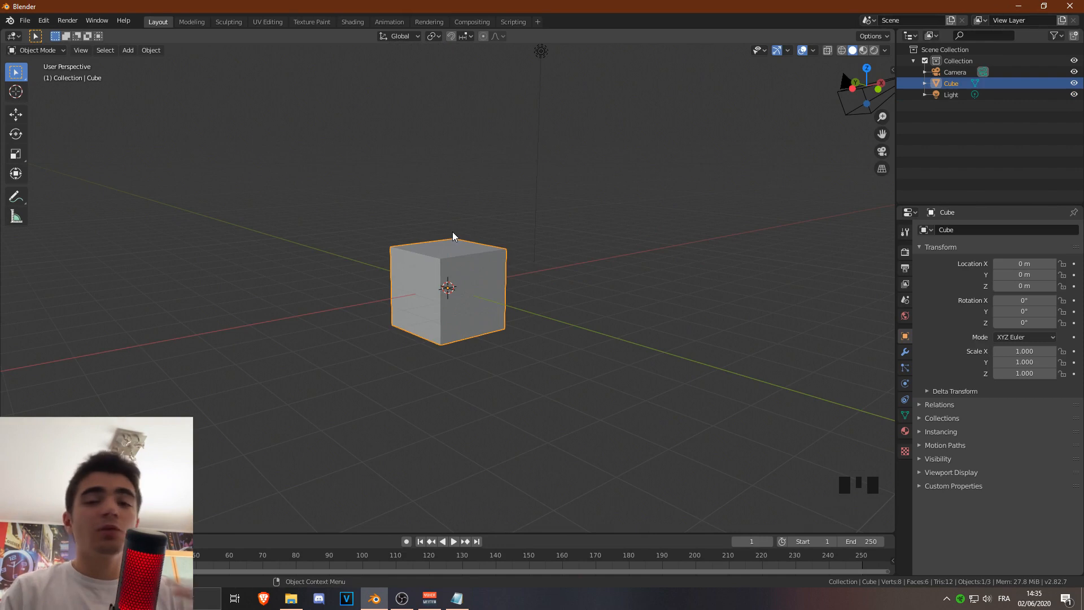
{"action": "scroll", "coordinate": [452, 236], "scroll_direction": "down", "scroll_amount": 5}
{"action": "middle_click_drag", "start_coordinate": [452, 235], "coordinate": [516, 310]}
{"action": "scroll", "coordinate": [477, 307], "scroll_direction": "up", "scroll_amount": 4}
{"action": "scroll", "coordinate": [512, 330], "scroll_direction": "down", "scroll_amount": 1}
{"action": "key", "text": "shift+d"}
{"action": "left_click", "coordinate": [585, 291]}
{"action": "key", "text": "shift+d"}
{"action": "left_click", "coordinate": [694, 280]}
{"action": "key", "text": "shift+d"}
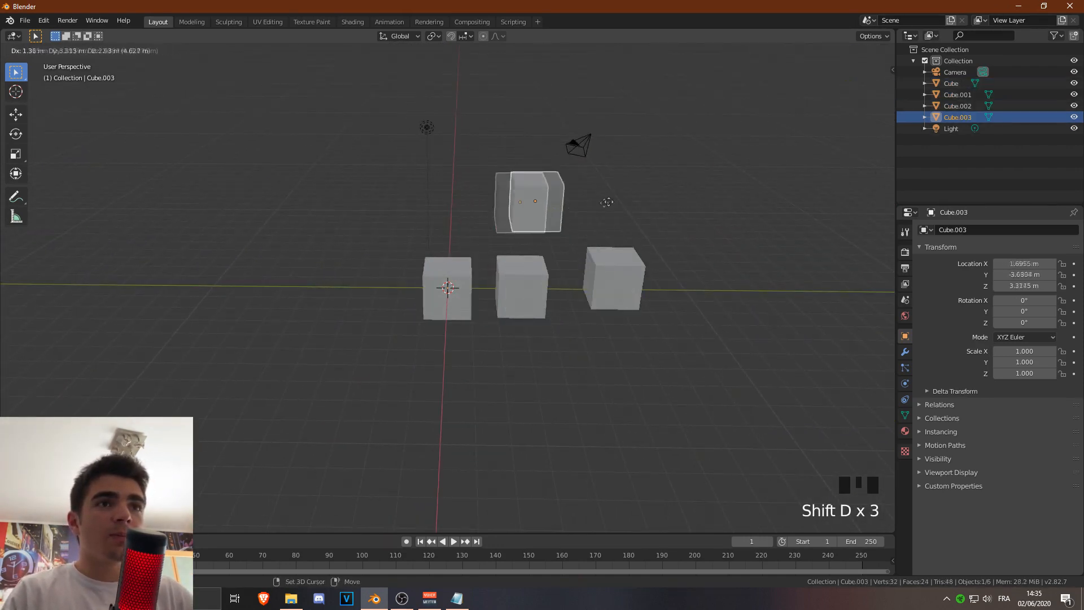
{"action": "left_click", "coordinate": [587, 200]}
{"action": "key", "text": "shift+d"}
{"action": "left_click", "coordinate": [426, 198]}
{"action": "key", "text": "shift+d"}
{"action": "left_click", "coordinate": [336, 254]}
{"action": "key", "text": "shift+d"}
{"action": "left_click", "coordinate": [503, 200]}
{"action": "key", "text": "shift+d"}
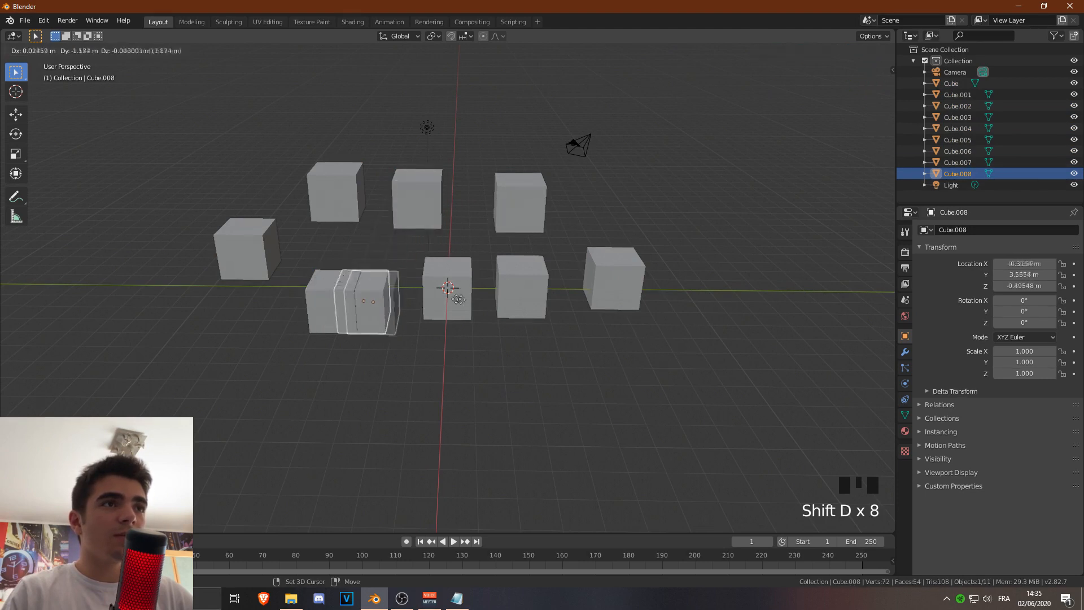
{"action": "left_click", "coordinate": [472, 274]}
{"action": "scroll", "coordinate": [310, 247], "scroll_direction": "down", "scroll_amount": 1}
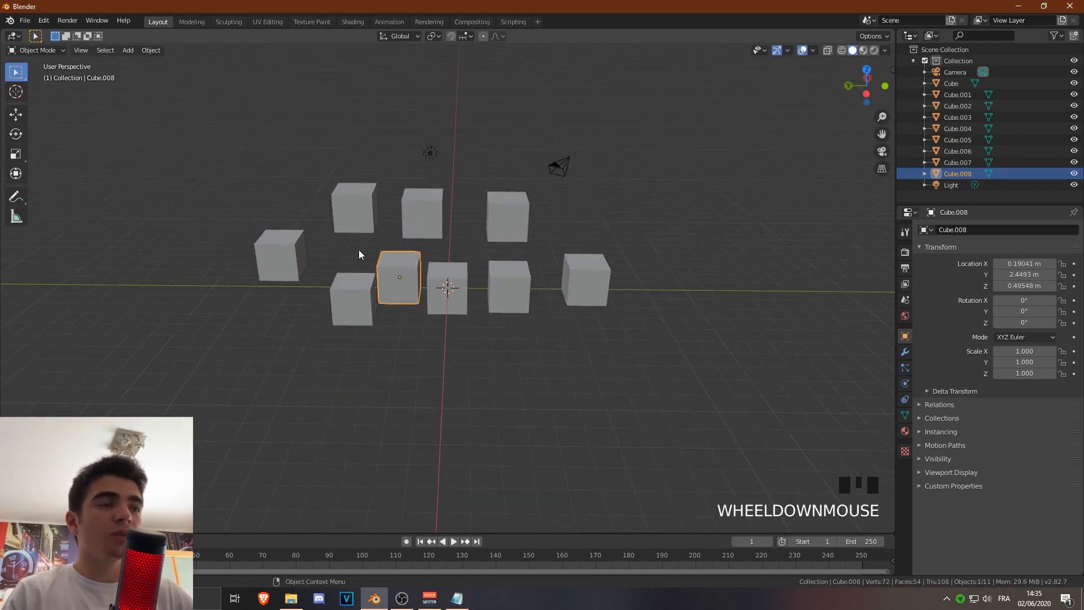
Select all nine cubes and duplicate the group three times toward negative X, constraining the last copy to the X axis.
{"action": "left_click", "coordinate": [447, 297], "text": "shift"}
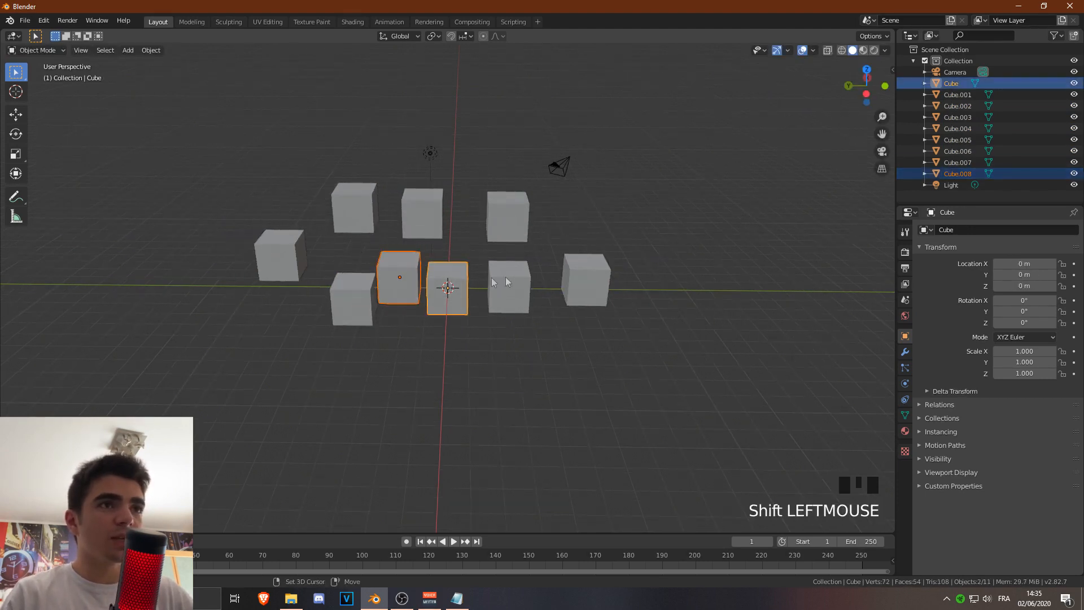
{"action": "left_click", "coordinate": [508, 288], "text": "shift"}
{"action": "left_click", "coordinate": [582, 277], "text": "shift"}
{"action": "left_click", "coordinate": [506, 219], "text": "shift"}
{"action": "left_click", "coordinate": [432, 216], "text": "shift"}
{"action": "left_click", "coordinate": [344, 206], "text": "shift"}
{"action": "left_click", "coordinate": [287, 257], "text": "shift"}
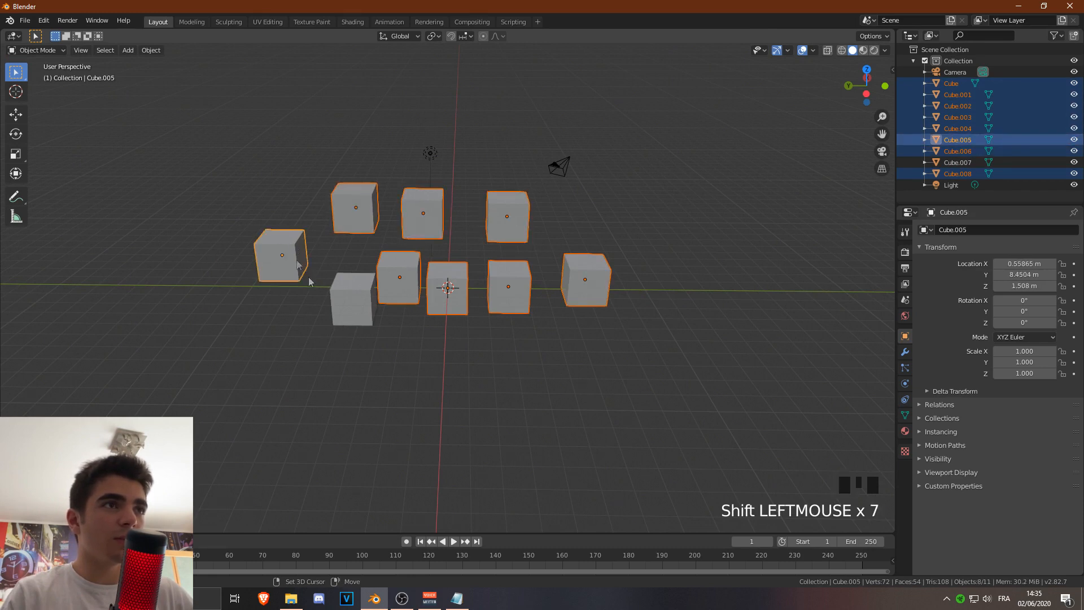
{"action": "left_click", "coordinate": [353, 305], "text": "shift"}
{"action": "scroll", "coordinate": [440, 310], "scroll_direction": "down", "scroll_amount": 4}
{"action": "middle_click_drag", "start_coordinate": [479, 310], "coordinate": [393, 310]}
{"action": "key", "text": "shift+d"}
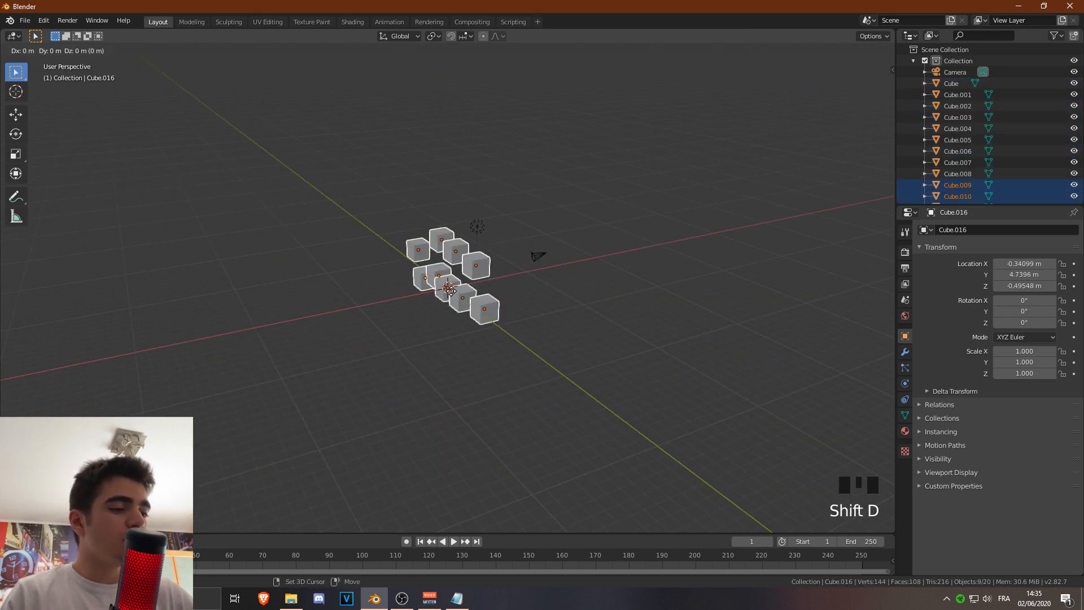
{"action": "left_click", "coordinate": [410, 304]}
{"action": "key", "text": "shift+d"}
{"action": "left_click", "coordinate": [362, 308]}
{"action": "key", "text": "shift+d"}
{"action": "key", "text": "x"}
{"action": "left_click", "coordinate": [326, 315]}
{"action": "scroll", "coordinate": [223, 283], "scroll_direction": "down", "scroll_amount": 2}
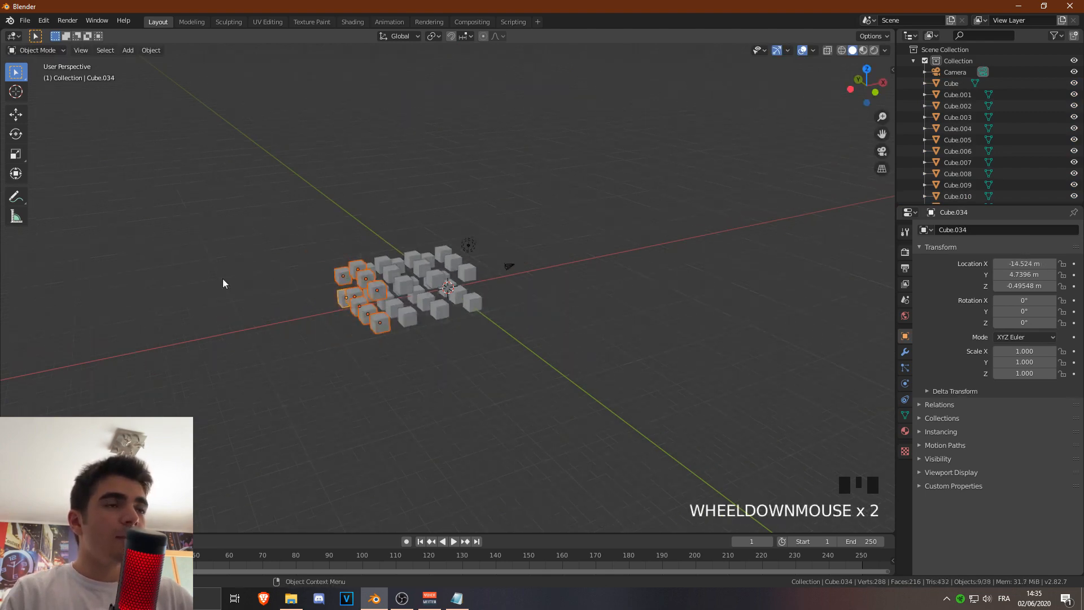
{"action": "middle_click_drag", "start_coordinate": [223, 283], "coordinate": [361, 305]}
{"action": "scroll", "coordinate": [522, 334], "scroll_direction": "up", "scroll_amount": 4}
{"action": "middle_click_drag", "start_coordinate": [629, 337], "coordinate": [553, 324], "text": "shift"}
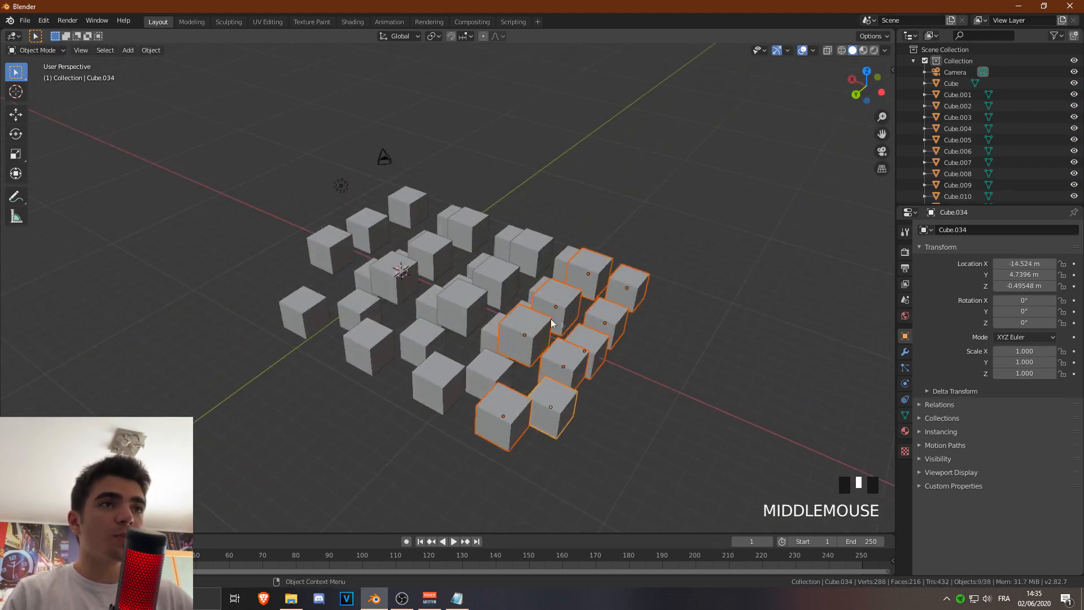
{"action": "scroll", "coordinate": [652, 326], "scroll_direction": "up", "scroll_amount": 2}
{"action": "middle_click_drag", "start_coordinate": [652, 327], "coordinate": [623, 292], "text": "shift"}
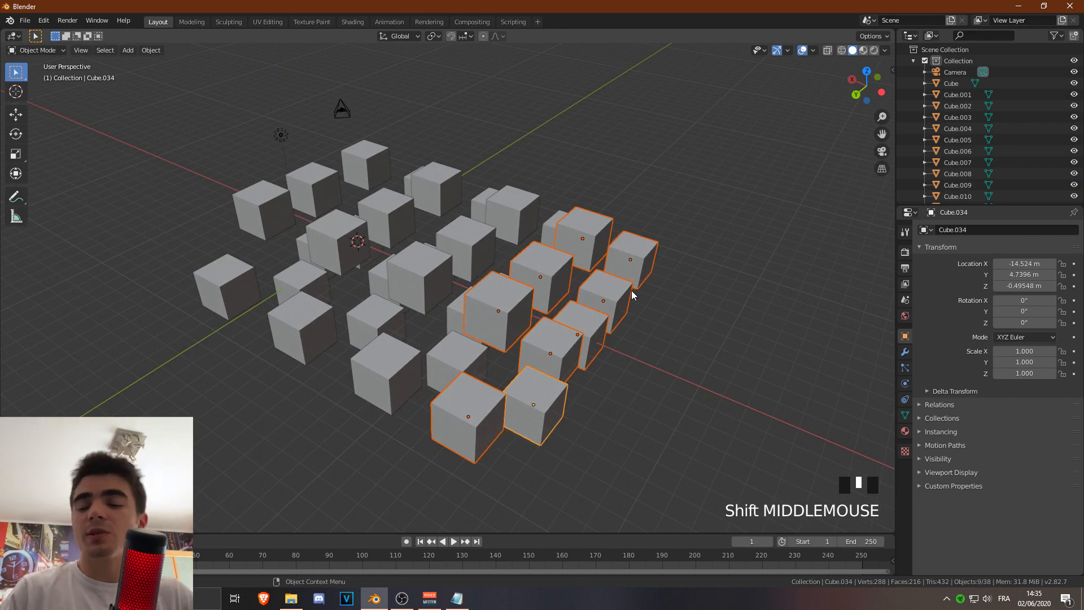
Clear the selection, select every object in the scene, and deselect everything.
{"action": "left_click", "coordinate": [617, 189]}
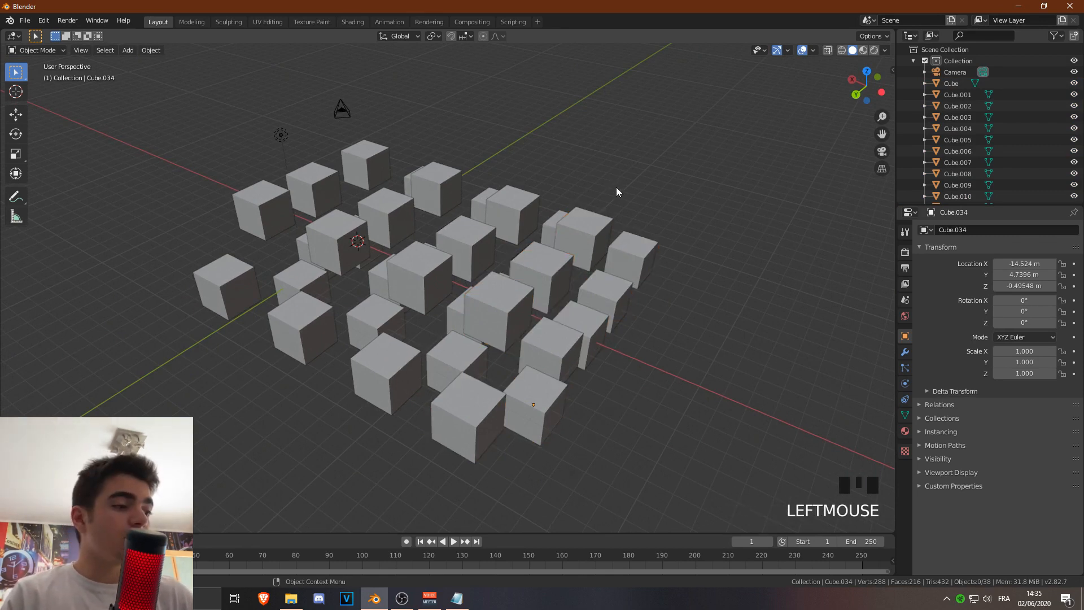
{"action": "key", "text": "a"}
{"action": "scroll", "coordinate": [462, 363], "scroll_direction": "down", "scroll_amount": 5}
{"action": "middle_click_drag", "start_coordinate": [462, 362], "coordinate": [314, 230]}
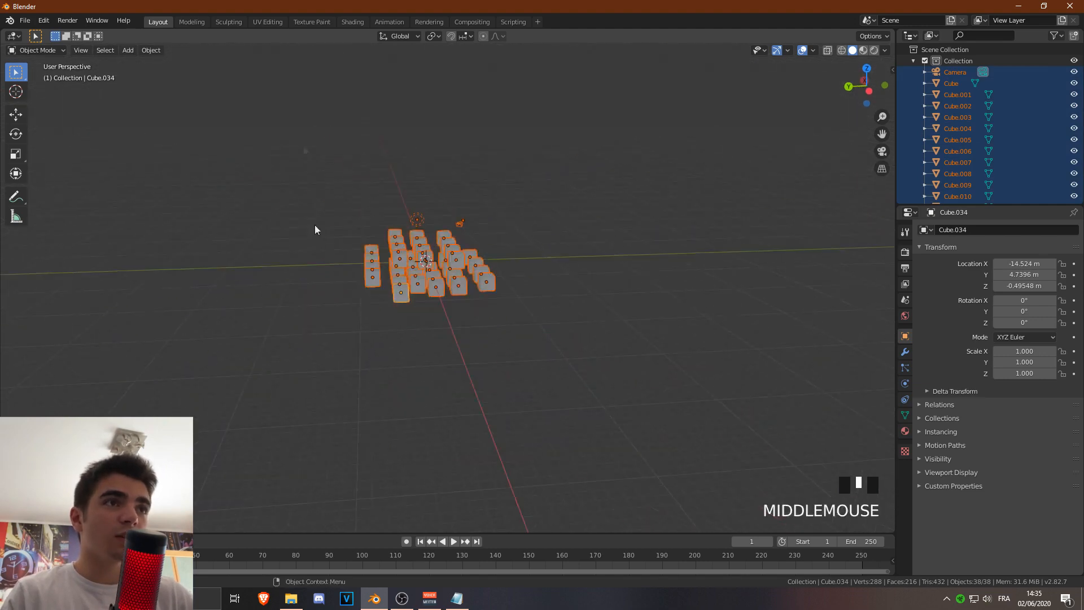
{"action": "scroll", "coordinate": [358, 363], "scroll_direction": "up", "scroll_amount": 4}
{"action": "middle_click_drag", "start_coordinate": [358, 363], "coordinate": [392, 367]}
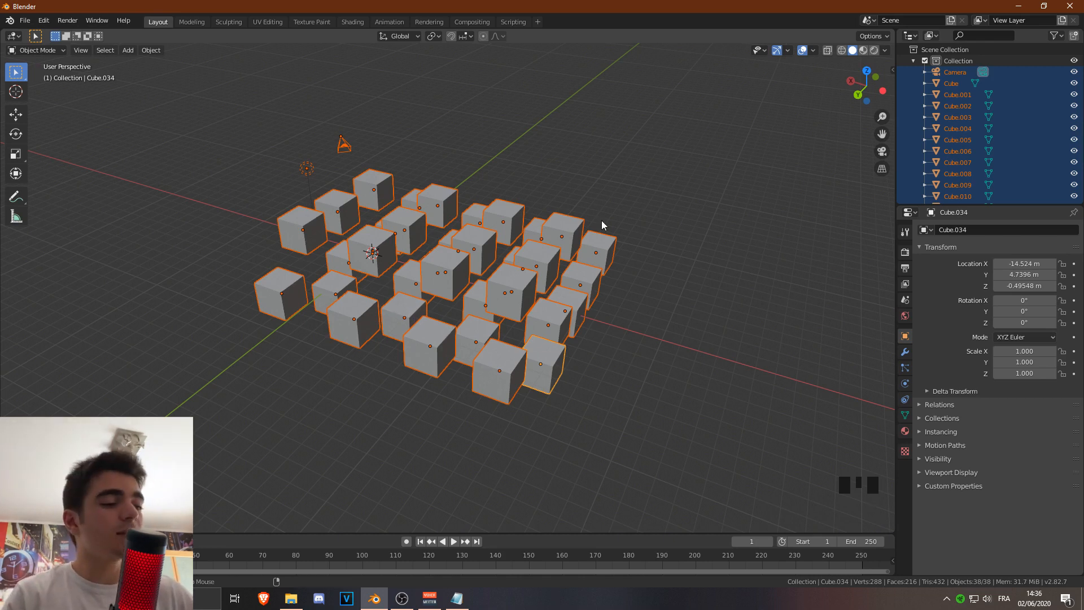
{"action": "key", "text": "alt+a"}
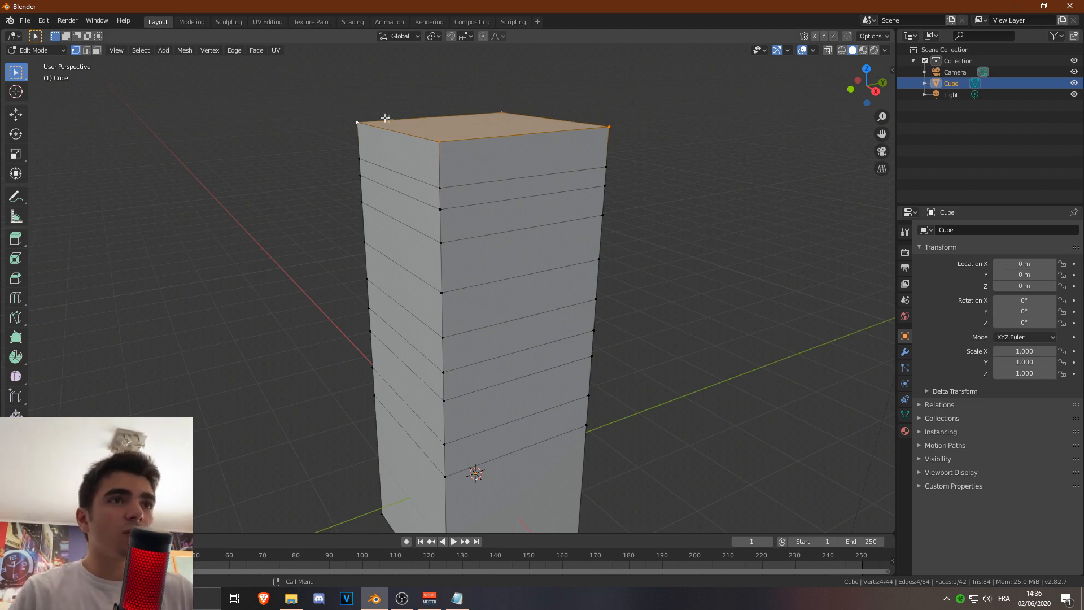
Circle-select the upper vertices of one side of the tall block with a resized brush, then select only one top corner vertex.
{"action": "key", "text": "c"}
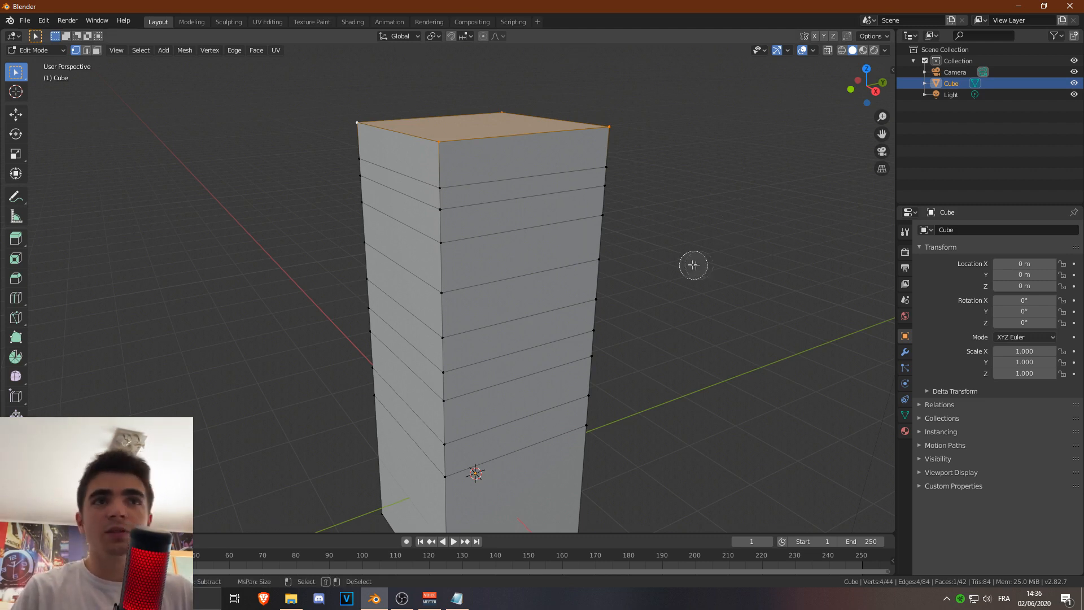
{"action": "scroll", "coordinate": [694, 256], "scroll_direction": "down", "scroll_amount": 10}
{"action": "scroll", "coordinate": [720, 294], "scroll_direction": "up", "scroll_amount": 6}
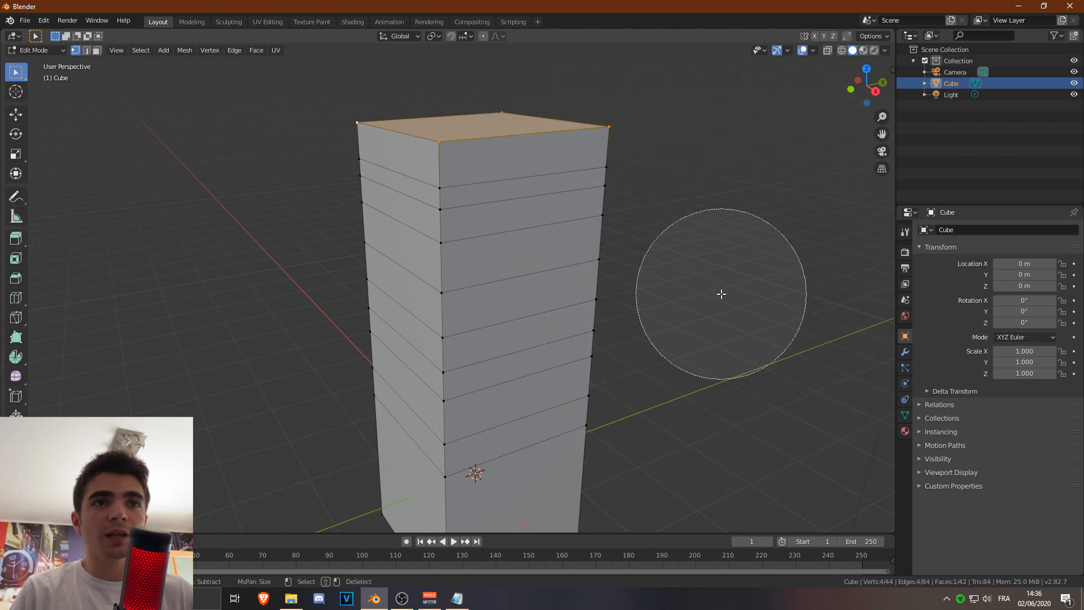
{"action": "scroll", "coordinate": [721, 294], "scroll_direction": "down", "scroll_amount": 6}
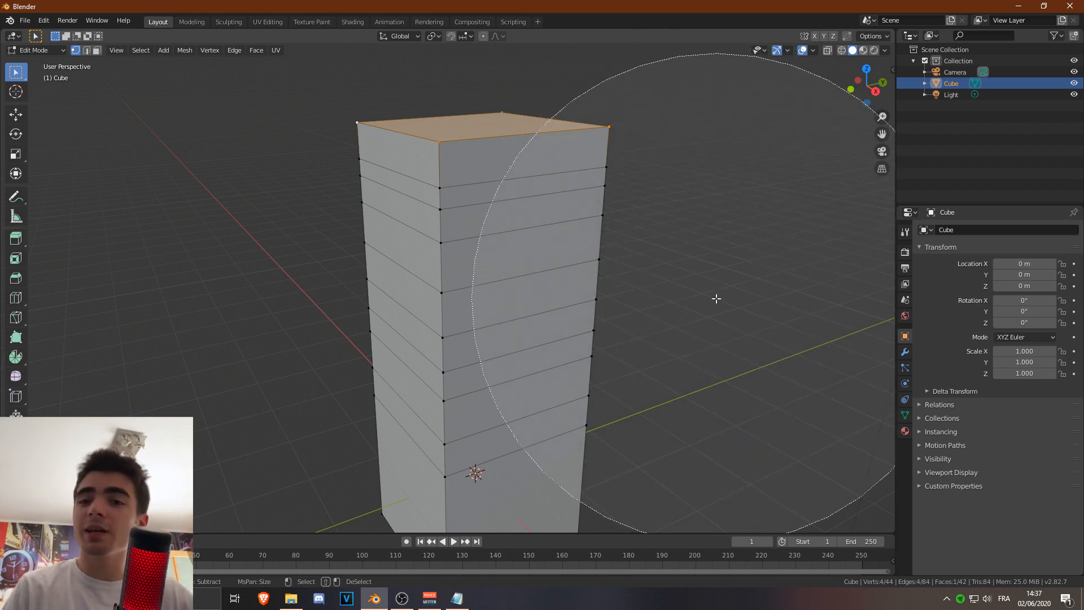
{"action": "scroll", "coordinate": [710, 293], "scroll_direction": "up", "scroll_amount": 8}
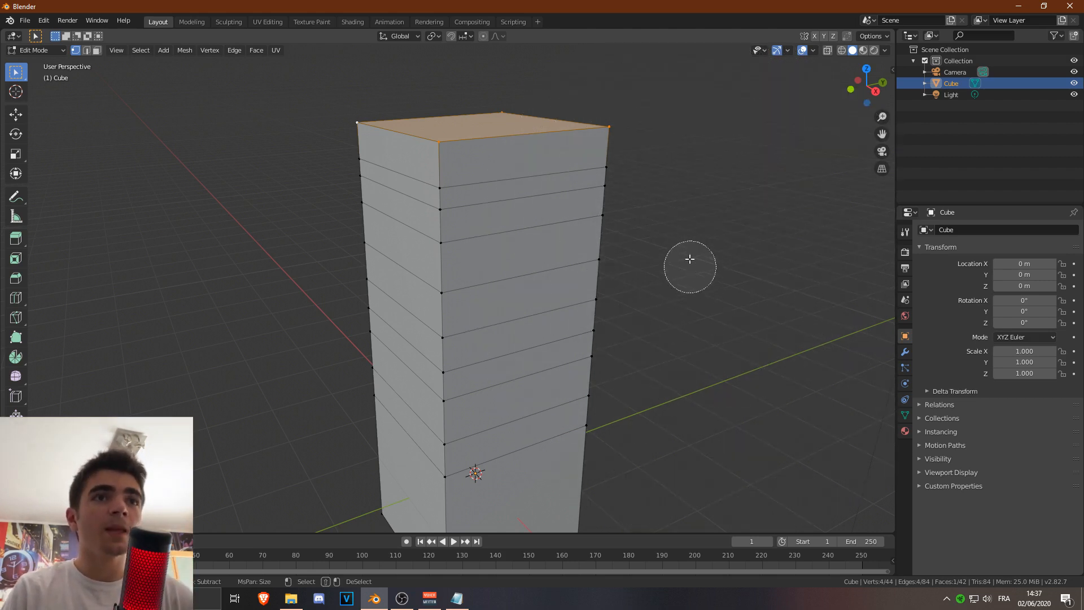
{"action": "mouse_move", "coordinate": [651, 113]}
{"action": "left_mouse_down"}
{"action": "mouse_move", "coordinate": [596, 147]}
{"action": "mouse_move", "coordinate": [592, 318]}
{"action": "mouse_move", "coordinate": [503, 465]}
{"action": "mouse_move", "coordinate": [433, 383]}
{"action": "mouse_move", "coordinate": [459, 169]}
{"action": "left_mouse_up"}
{"action": "right_click", "coordinate": [415, 108]}
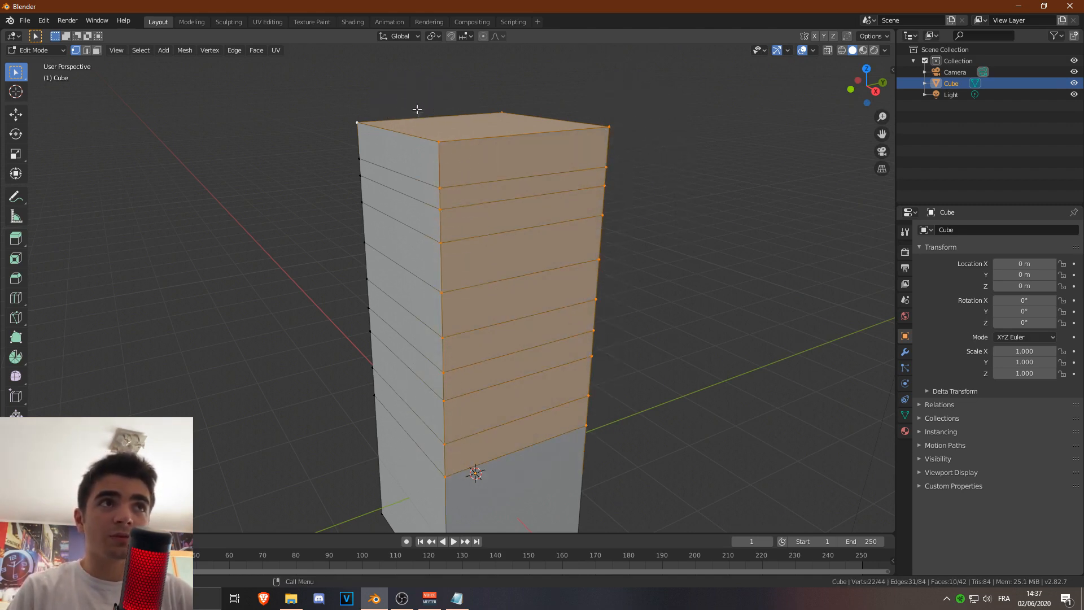
{"action": "left_click", "coordinate": [441, 145]}
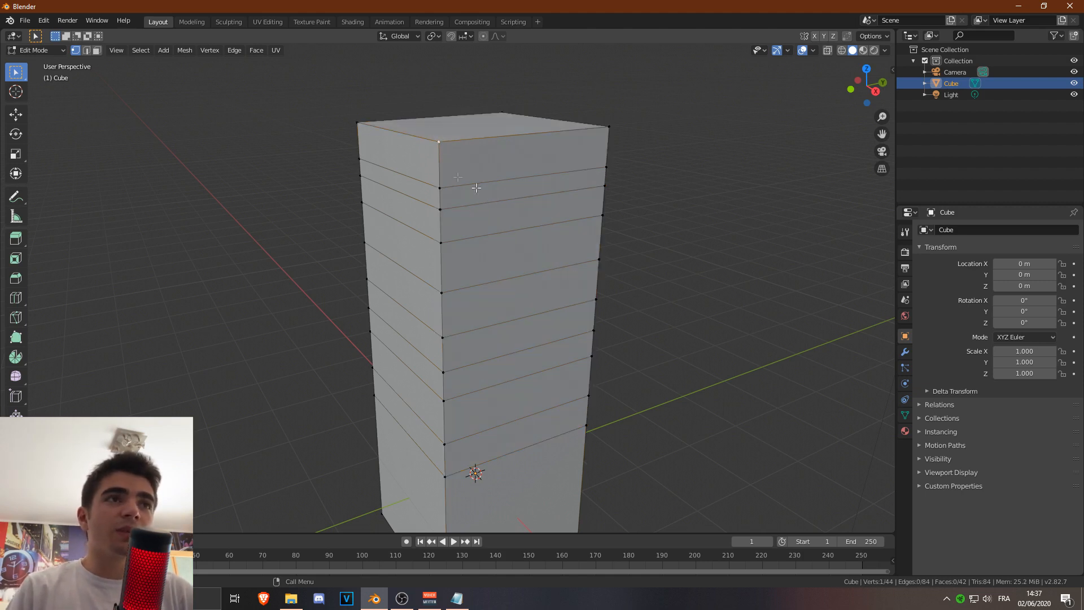
{"action": "middle_click_drag", "start_coordinate": [497, 220], "coordinate": [399, 147]}
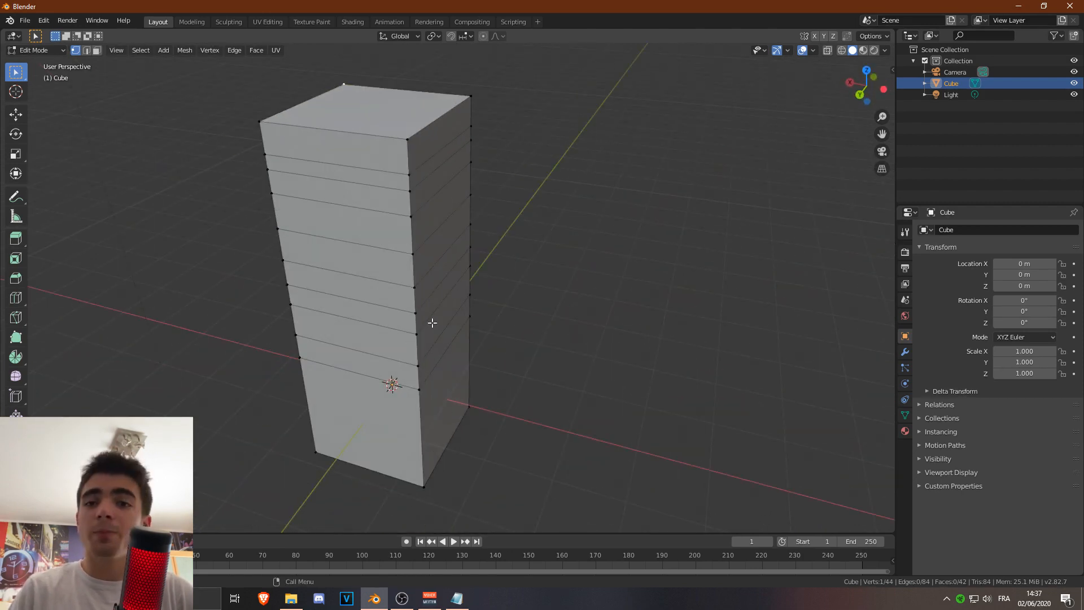
{"action": "middle_click_drag", "start_coordinate": [392, 287], "coordinate": [614, 277]}
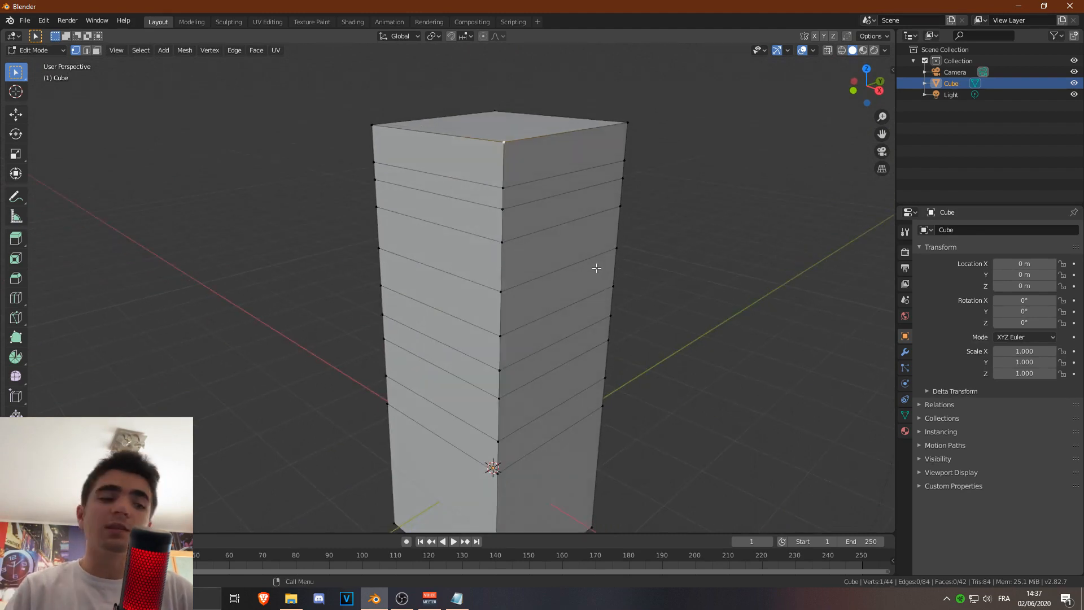
Preview the block in Rendered, Wireframe and Material Preview shading.
{"action": "key", "text": "z"}
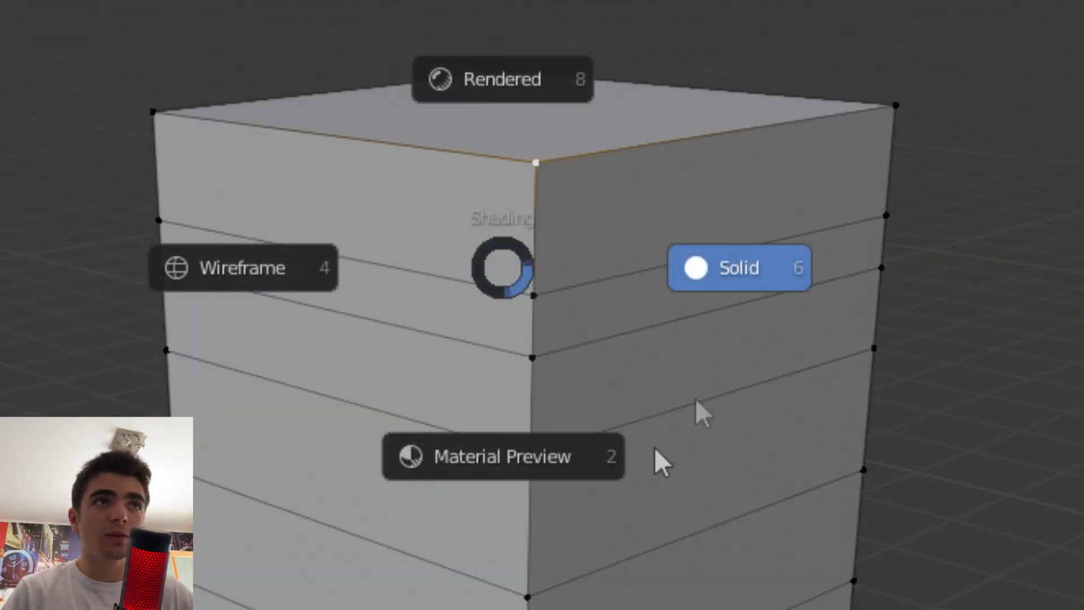
{"action": "left_click", "coordinate": [520, 96]}
{"action": "key", "text": "z"}
{"action": "left_click", "coordinate": [377, 214]}
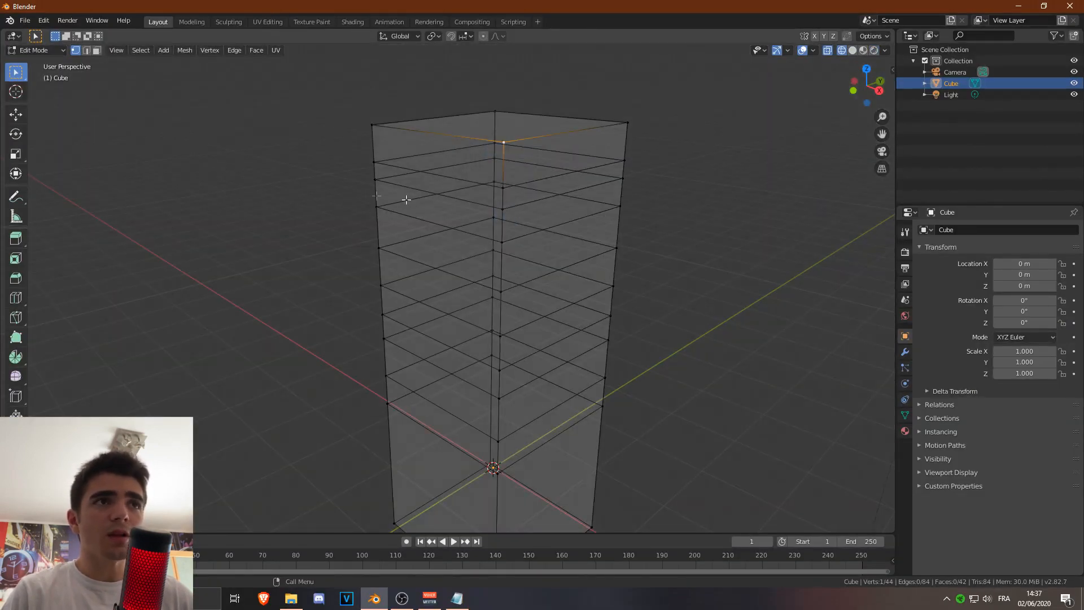
{"action": "key", "text": "z"}
{"action": "left_click", "coordinate": [494, 270]}
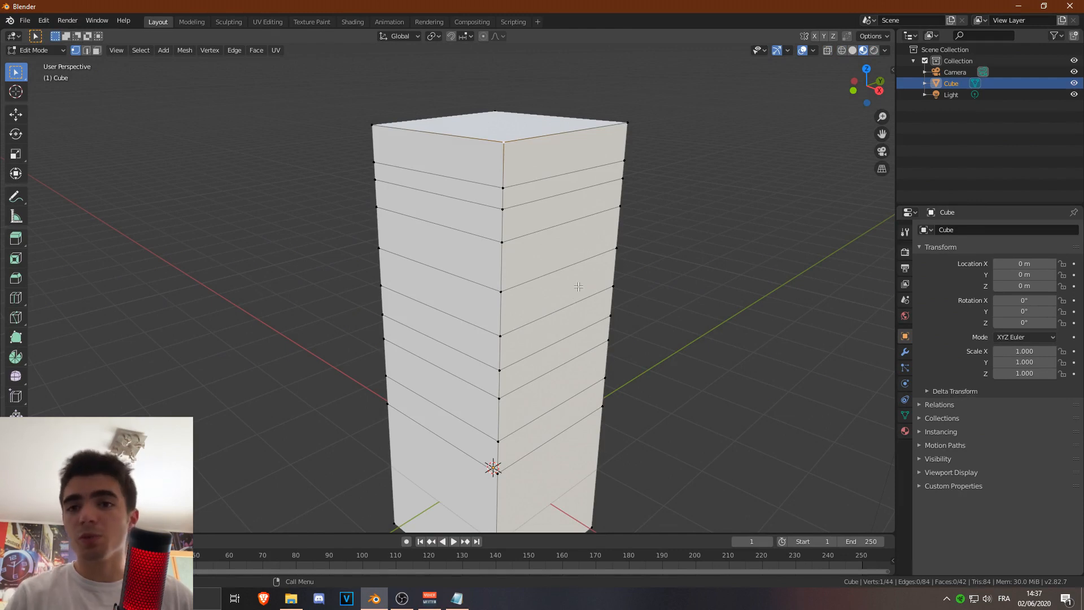
Switch to Wireframe shading and circle-select the vertices along the block's front and back vertical edges.
{"action": "key", "text": "z"}
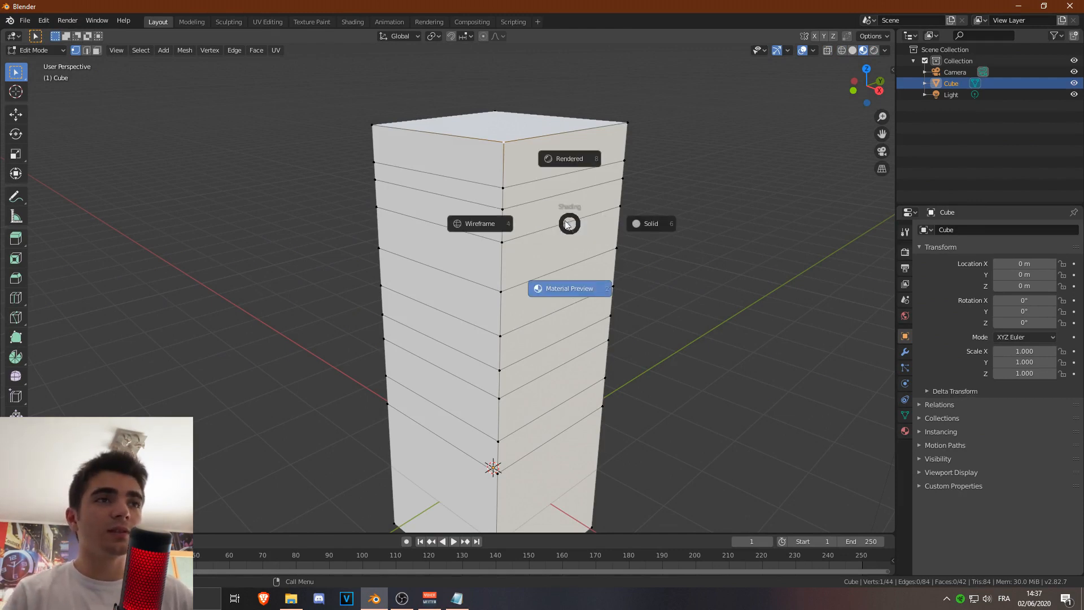
{"action": "left_click", "coordinate": [467, 225]}
{"action": "mouse_move", "coordinate": [528, 258]}
{"action": "middle_mouse_down"}
{"action": "mouse_move", "coordinate": [483, 265]}
{"action": "mouse_move", "coordinate": [588, 266]}
{"action": "mouse_move", "coordinate": [460, 253]}
{"action": "mouse_move", "coordinate": [485, 259]}
{"action": "middle_mouse_up"}
{"action": "key", "text": "c"}
{"action": "left_click_drag", "start_coordinate": [483, 135], "coordinate": [483, 514]}
{"action": "right_click", "coordinate": [482, 514]}
{"action": "mouse_move", "coordinate": [482, 514]}
{"action": "middle_mouse_down"}
{"action": "mouse_move", "coordinate": [534, 346]}
{"action": "mouse_move", "coordinate": [435, 343]}
{"action": "mouse_move", "coordinate": [416, 353]}
{"action": "mouse_move", "coordinate": [452, 344]}
{"action": "middle_mouse_up"}
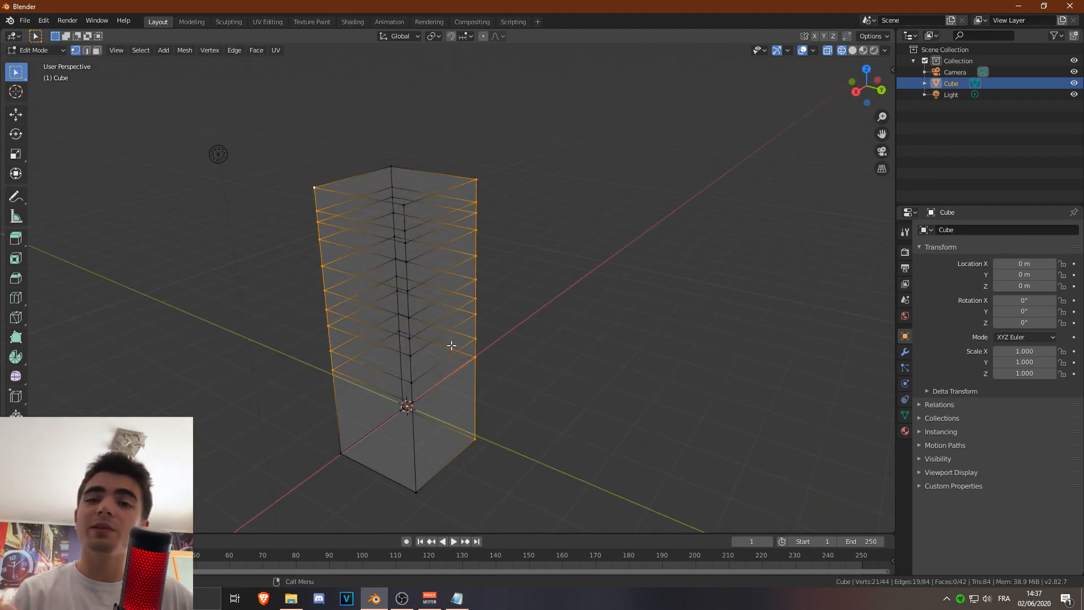
Add a cube inside the same mesh in Edit Mode, move it beside the tall block, and deselect it.
{"action": "left_click", "coordinate": [310, 191]}
{"action": "middle_click_drag", "start_coordinate": [256, 235], "coordinate": [474, 291]}
{"action": "middle_click_drag", "start_coordinate": [278, 218], "coordinate": [428, 249]}
{"action": "key", "text": "shift+a"}
{"action": "left_click", "coordinate": [400, 261]}
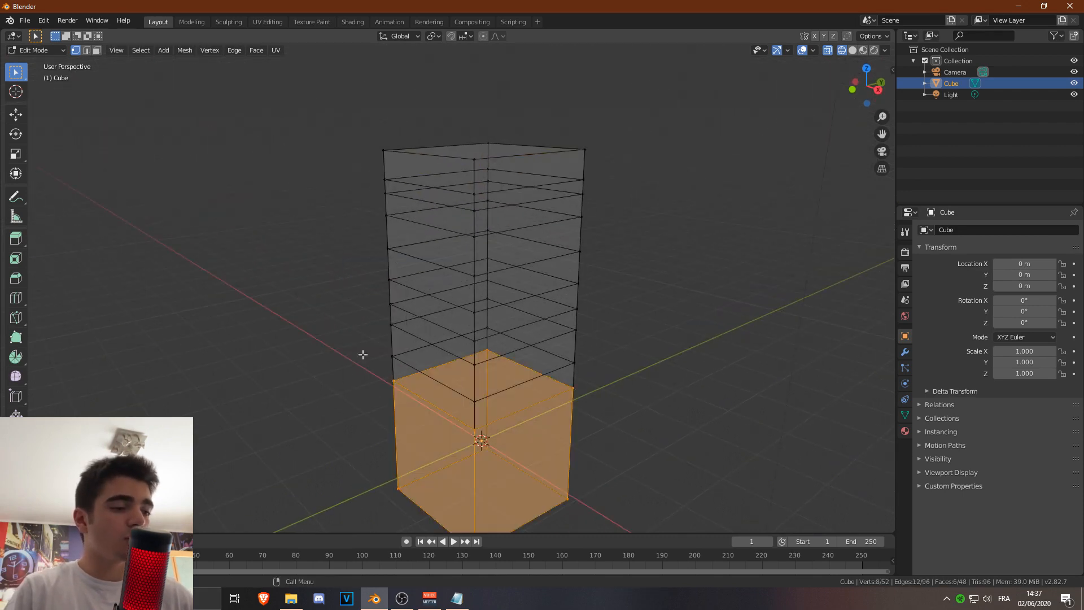
{"action": "key", "text": "g"}
{"action": "left_click", "coordinate": [622, 162]}
{"action": "left_click", "coordinate": [572, 151]}
{"action": "left_click", "coordinate": [580, 107]}
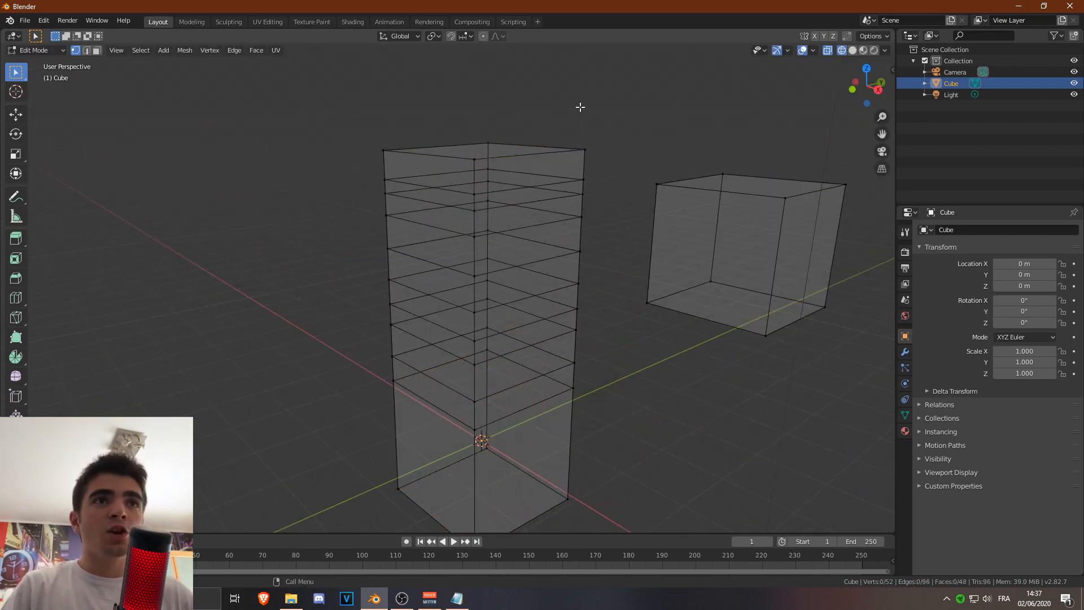
Select all eight corner vertices of the separate cube one by one.
{"action": "left_click", "coordinate": [656, 186]}
{"action": "left_click", "coordinate": [723, 175], "text": "shift"}
{"action": "left_click", "coordinate": [845, 185], "text": "shift"}
{"action": "left_click", "coordinate": [784, 198], "text": "shift"}
{"action": "left_click", "coordinate": [824, 307], "text": "shift"}
{"action": "left_click", "coordinate": [766, 335], "text": "shift"}
{"action": "left_click", "coordinate": [647, 303], "text": "shift"}
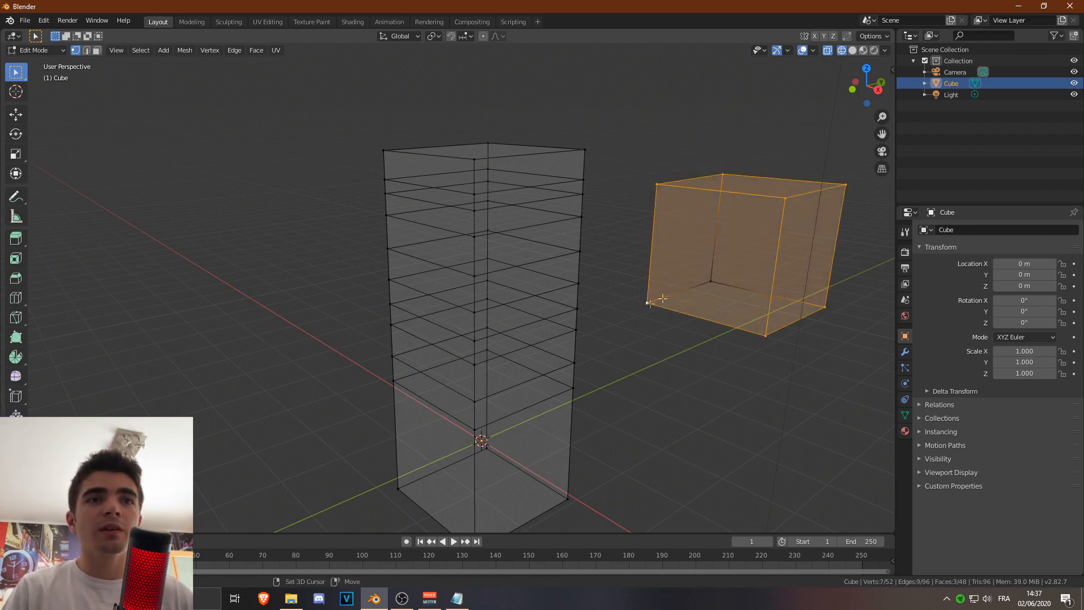
{"action": "left_click", "coordinate": [710, 280], "text": "shift"}
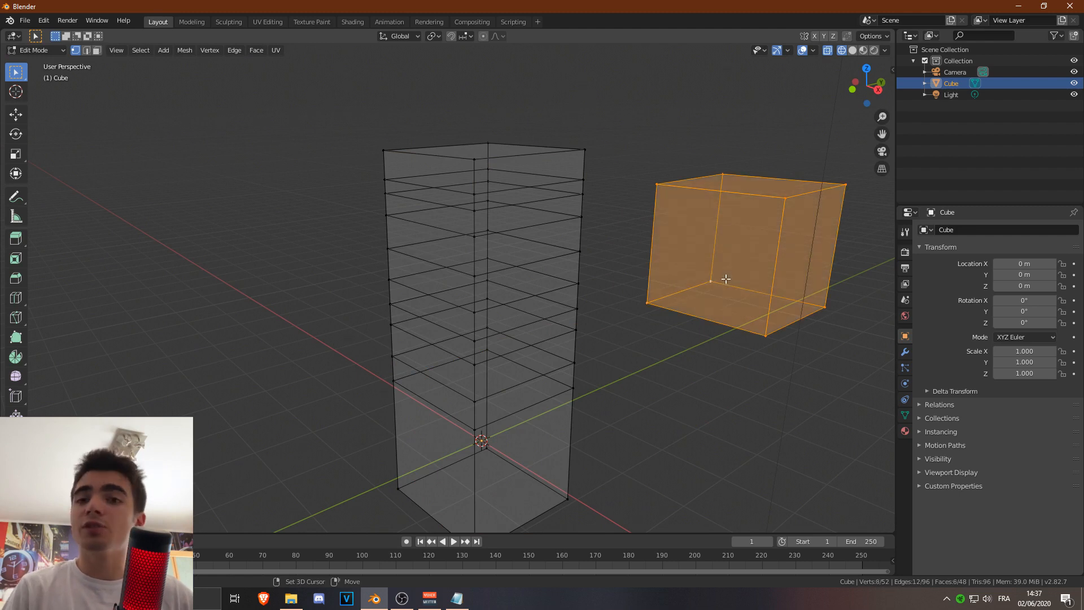
Clear the selection, pick one corner vertex of the separate cube, and select all its linked geometry.
{"action": "left_click", "coordinate": [657, 179]}
{"action": "left_click", "coordinate": [614, 141]}
{"action": "left_click", "coordinate": [722, 175]}
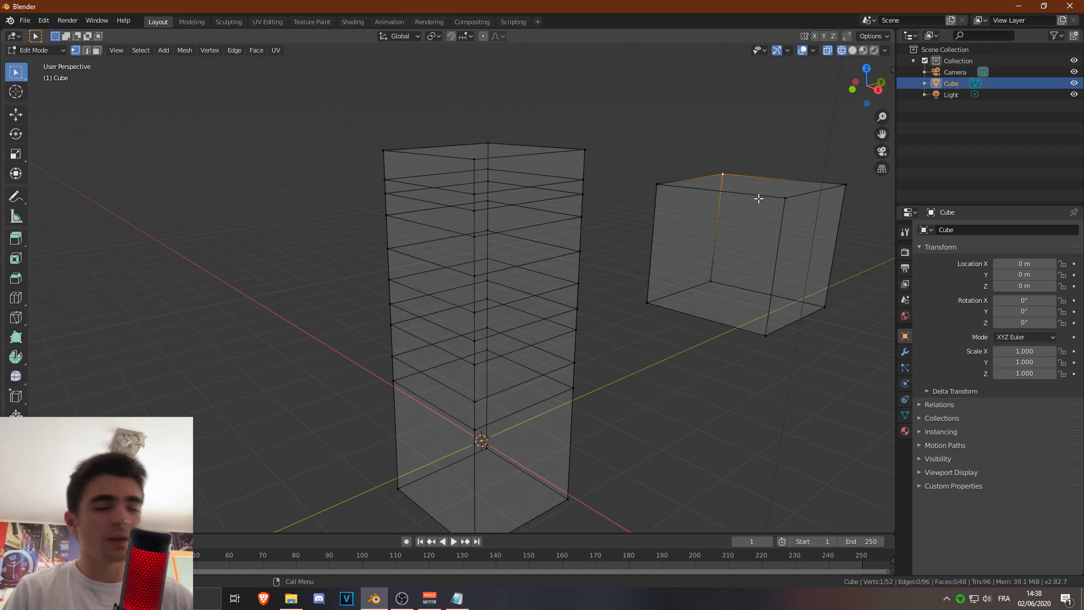
{"action": "key", "text": "ctrl+l"}
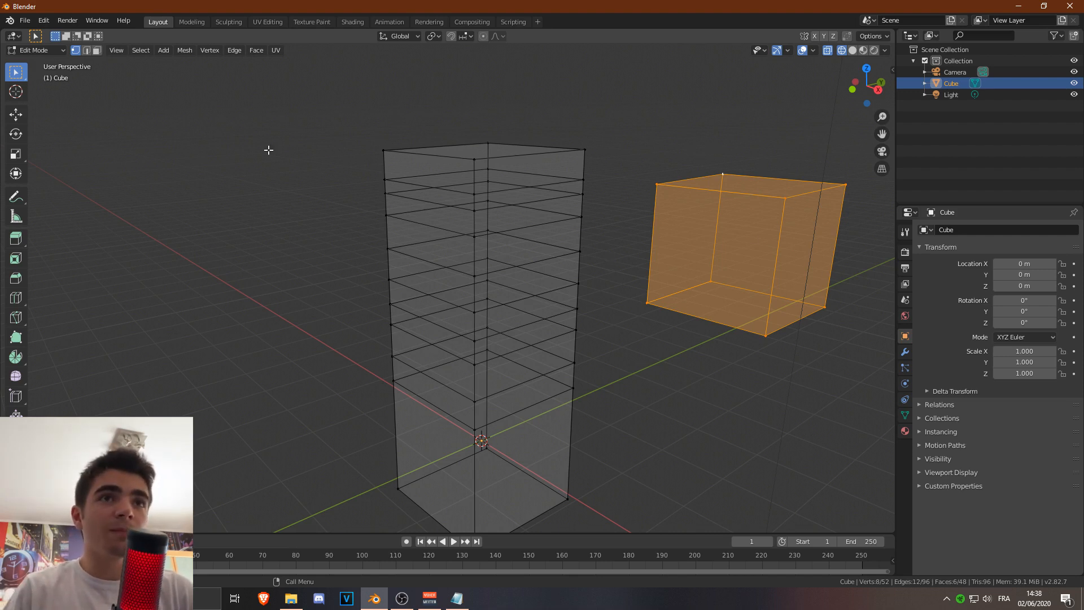
Switch to Object Mode to view the block and separate cube as one object, and return to Edit Mode.
{"action": "left_click", "coordinate": [42, 51]}
{"action": "left_click", "coordinate": [31, 63]}
{"action": "middle_click_drag", "start_coordinate": [210, 175], "coordinate": [576, 361]}
{"action": "scroll", "coordinate": [354, 328], "scroll_direction": "down", "scroll_amount": 4}
{"action": "scroll", "coordinate": [481, 356], "scroll_direction": "up", "scroll_amount": 4}
{"action": "left_click", "coordinate": [31, 50]}
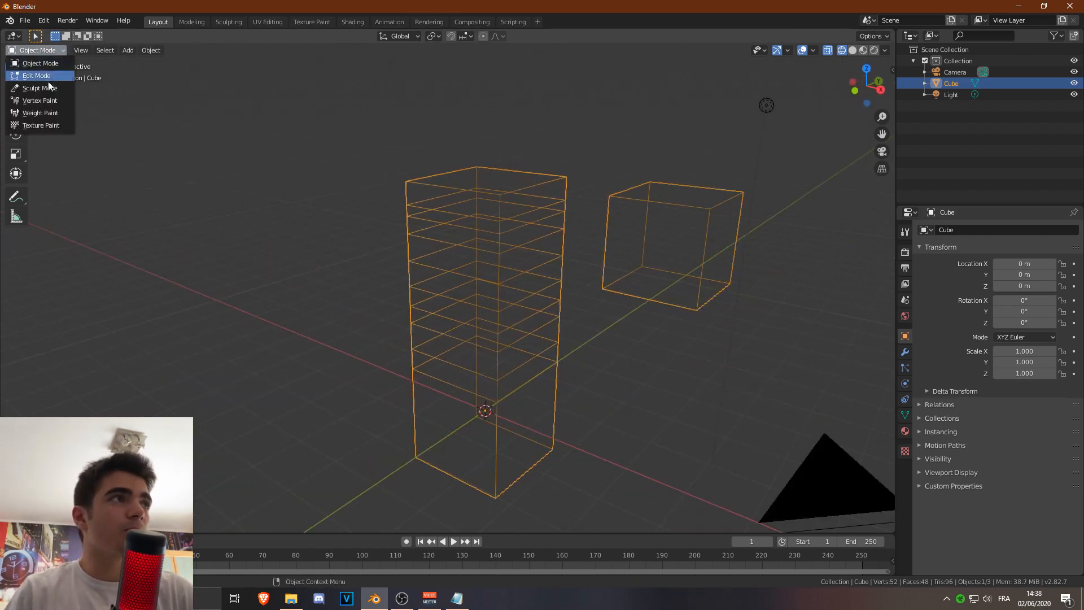
{"action": "left_click", "coordinate": [33, 75]}
Box-select the upper part of the tall block together with the separate cube, then clear the selection.
{"action": "left_click", "coordinate": [476, 198]}
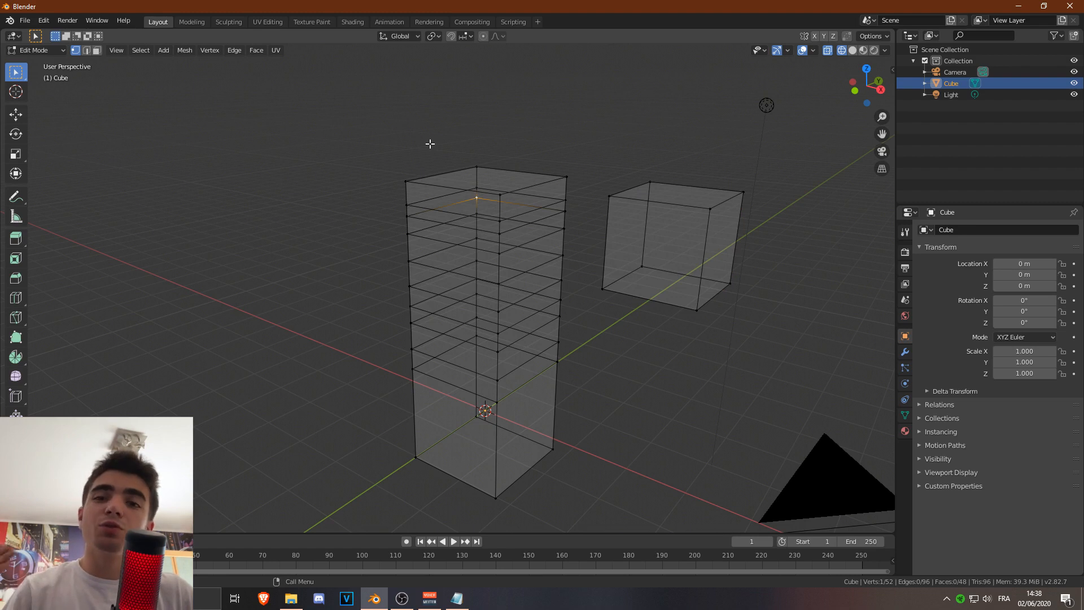
{"action": "key", "text": "b"}
{"action": "left_click_drag", "start_coordinate": [306, 194], "coordinate": [805, 411]}
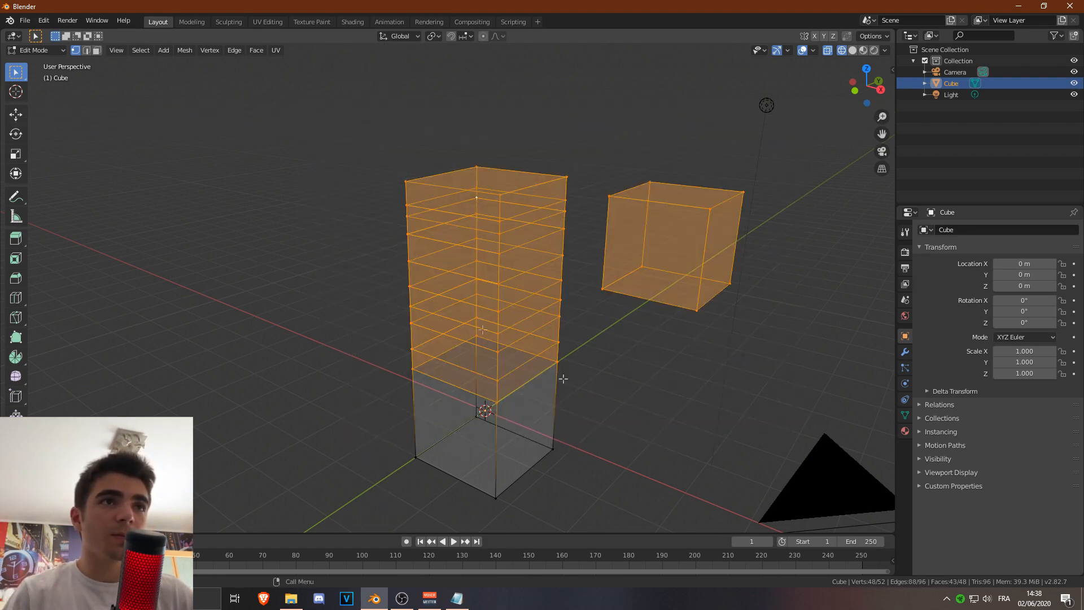
{"action": "key", "text": "alt+a"}
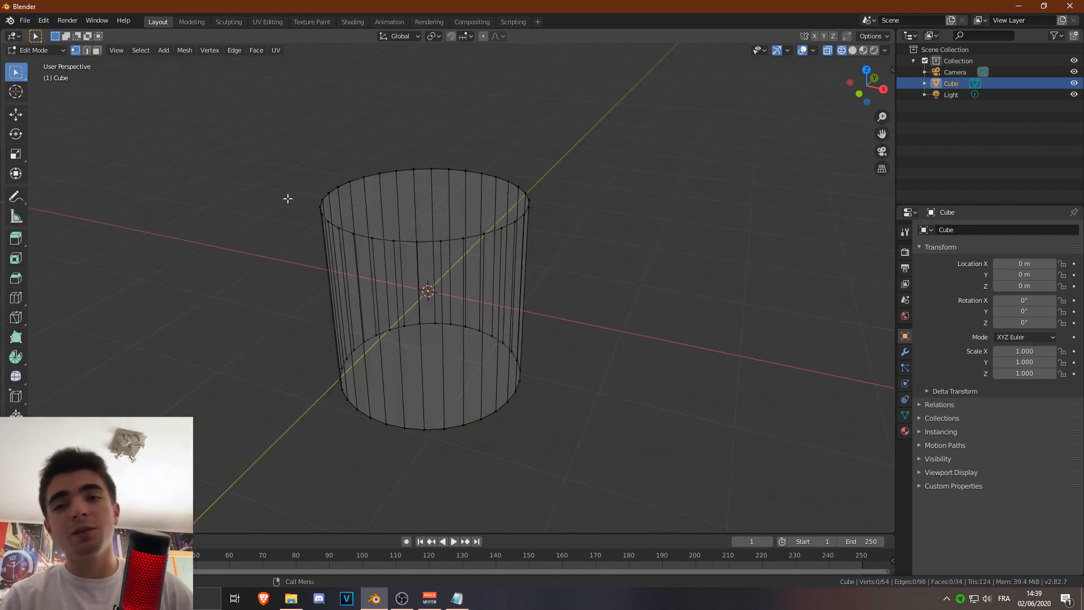
Select the edge loop around the cylinder's top rim.
{"action": "middle_click_drag", "start_coordinate": [287, 198], "coordinate": [560, 243]}
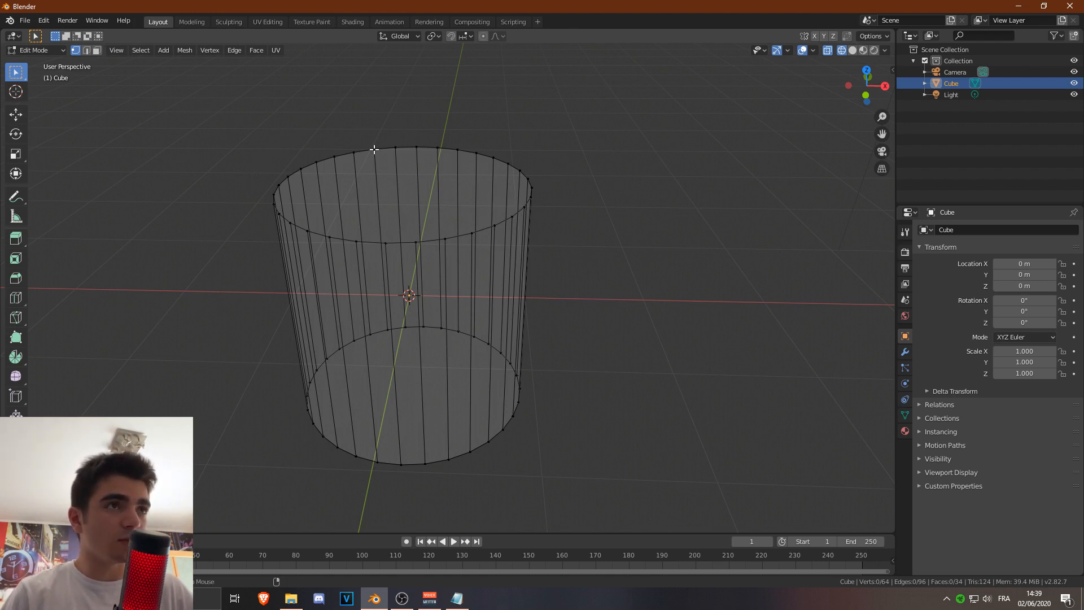
{"action": "left_click", "coordinate": [458, 233], "text": "alt"}
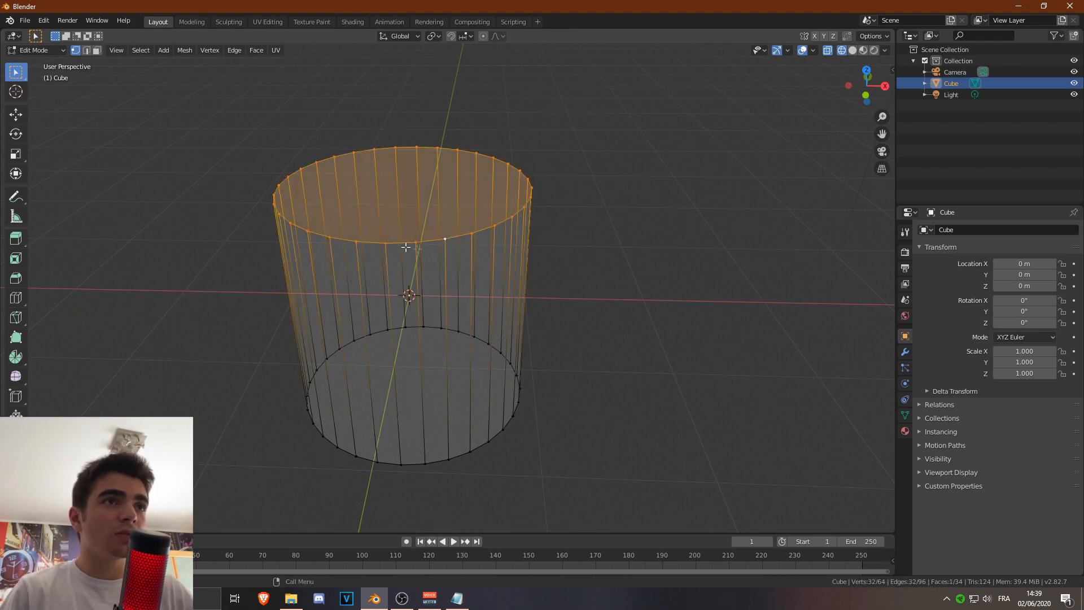